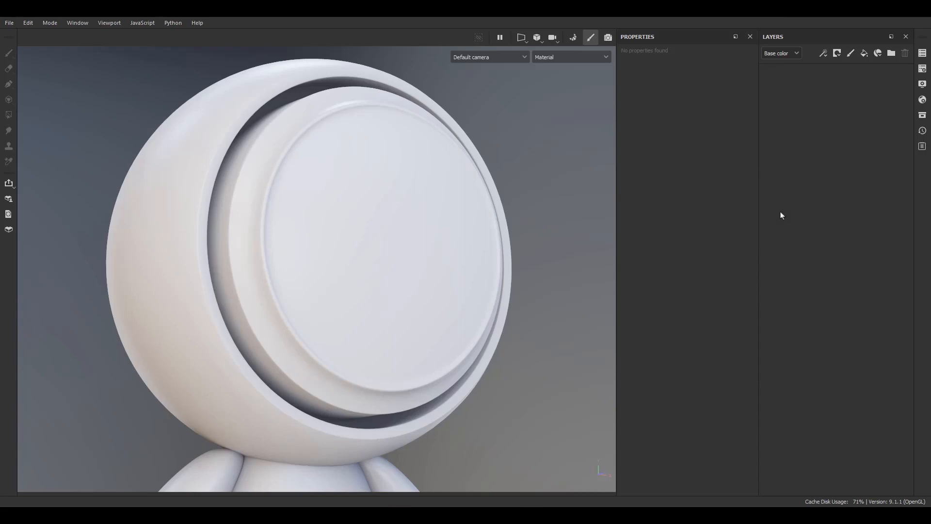
Add a fill layer to the empty layer stack and rename it BaseLayer
click(865, 54)
double_click(803, 75)
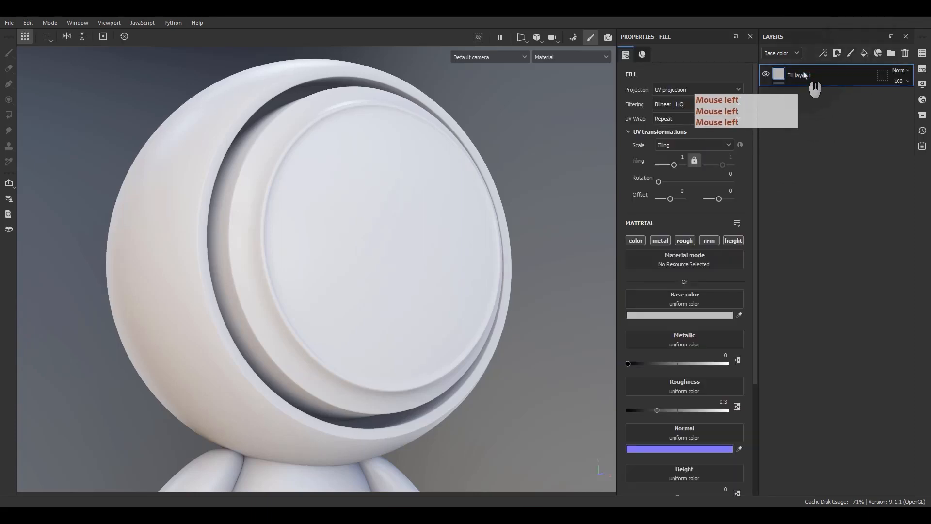
click(804, 76)
double_click(804, 75)
text(B)
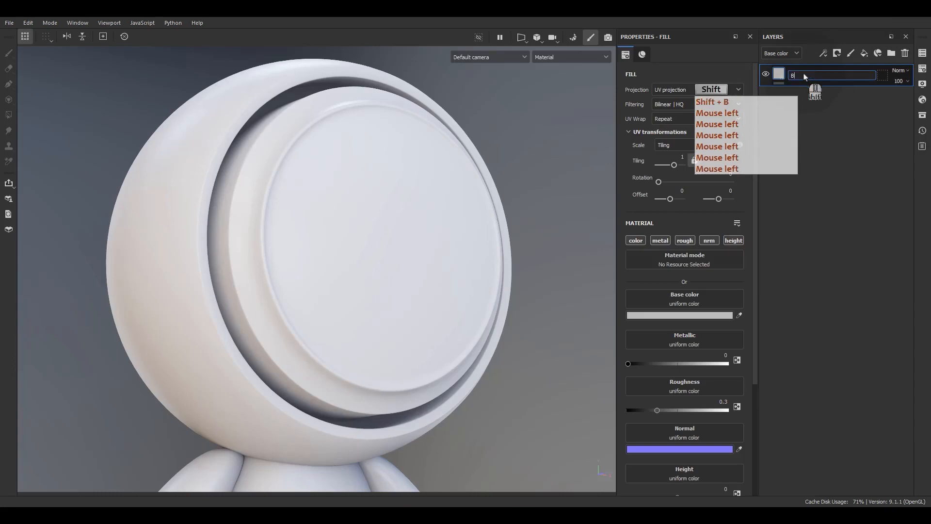
text(aseLayer)
key(Return)
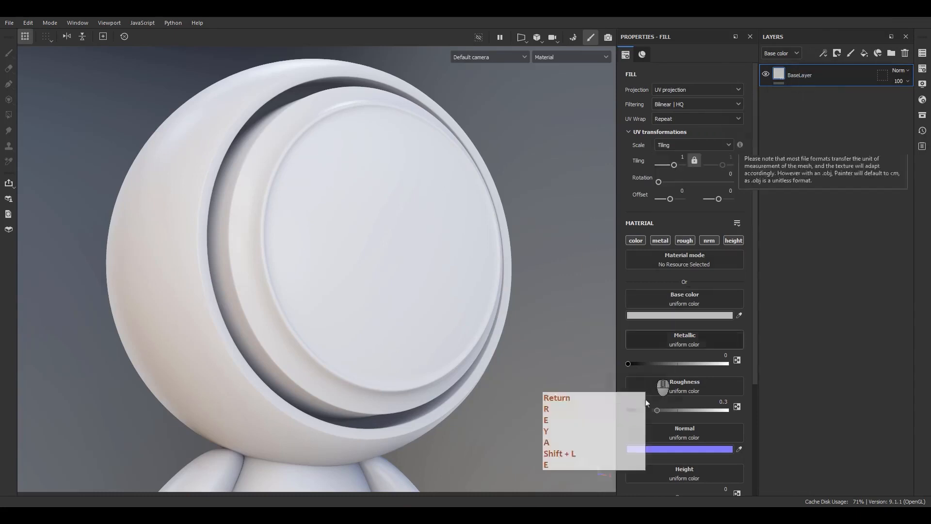
Set the uniform base color of BaseLayer to the dark grey 3F3F3F
click(681, 316)
click(684, 416)
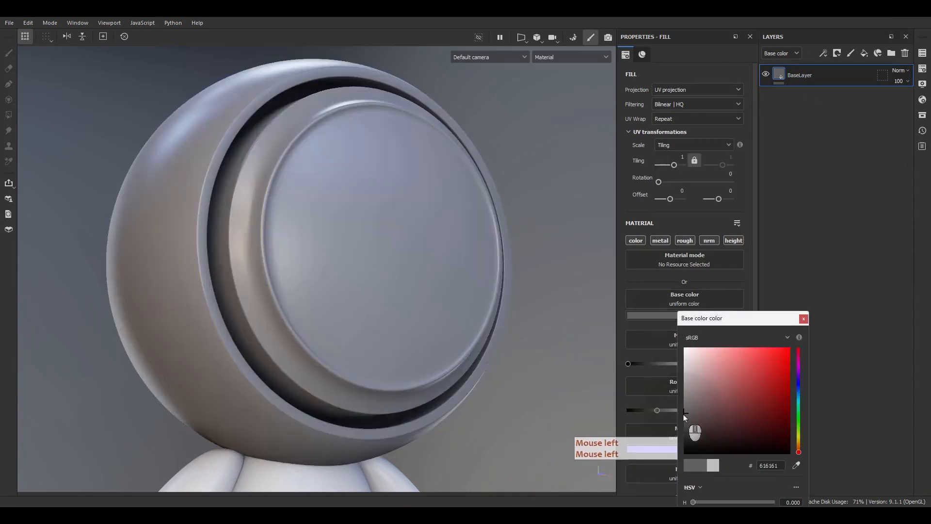
click(684, 416)
click(685, 427)
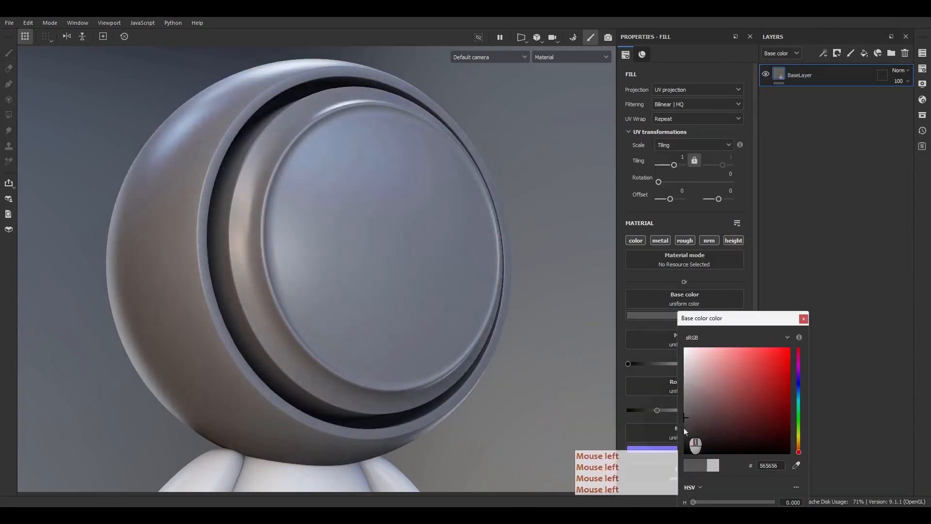
click(803, 319)
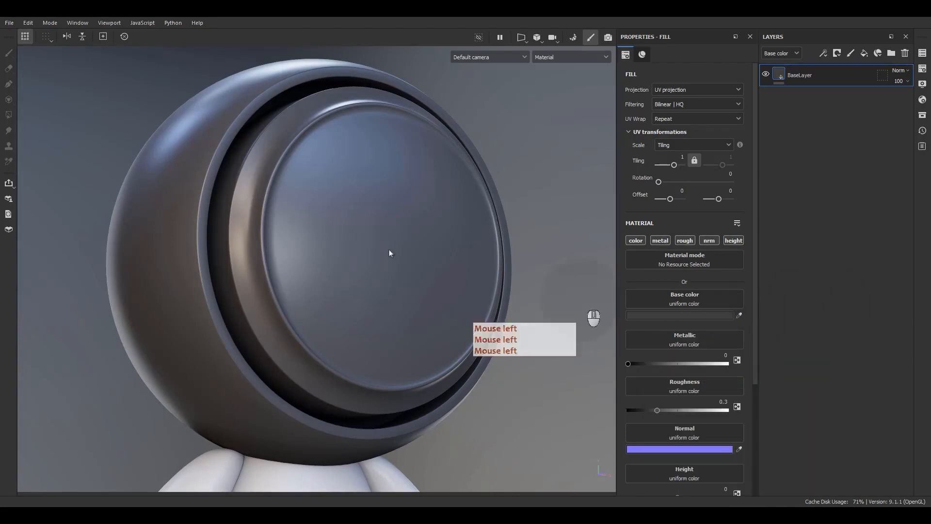
Examine the whole character and the list of texture sets it is divided into
scroll(351, 200, down, 5)
alt+middle_drag(419, 298, 443, 258)
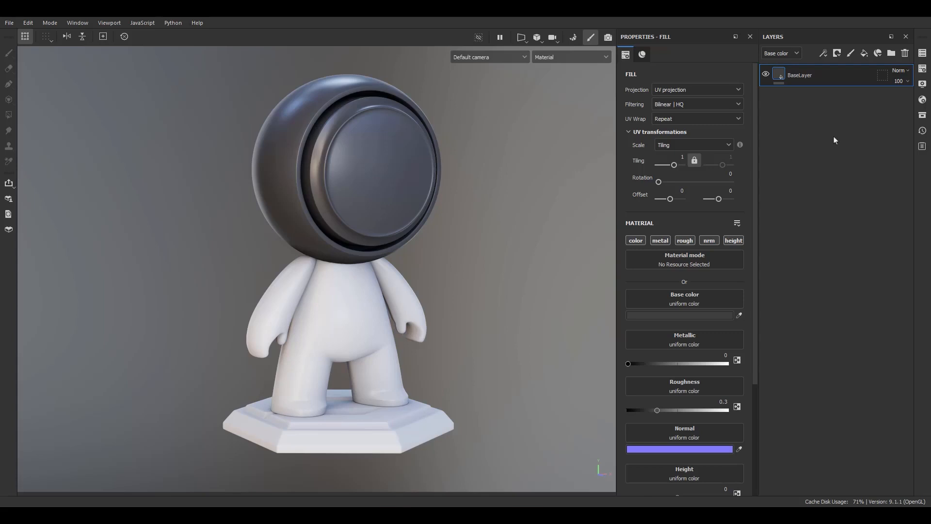
click(808, 83)
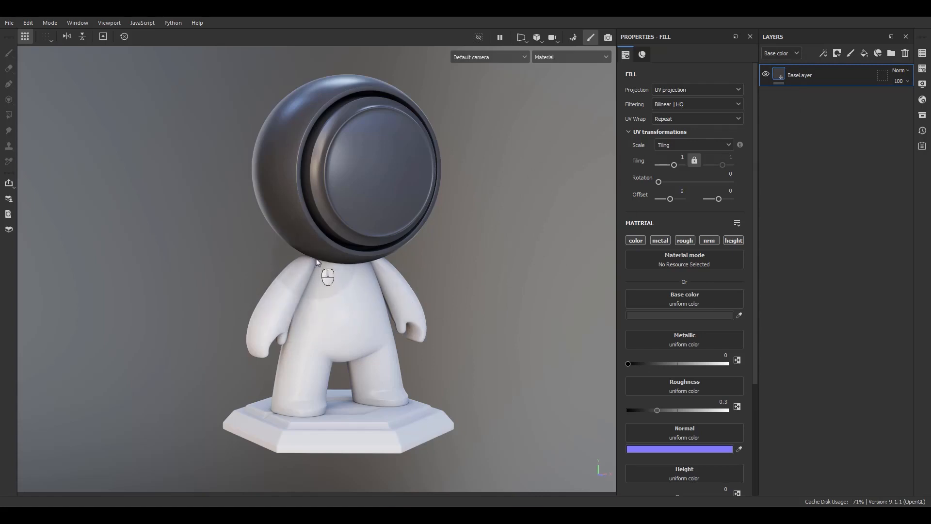
click(922, 61)
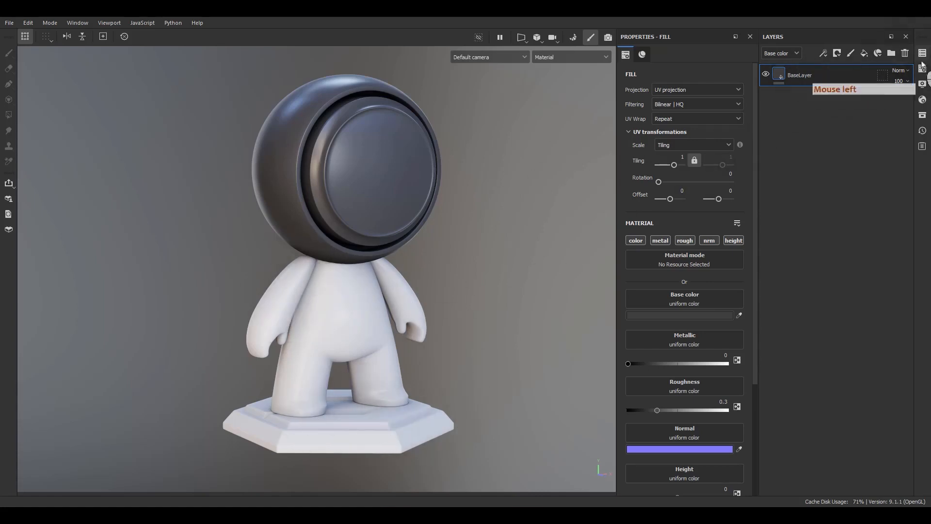
click(744, 107)
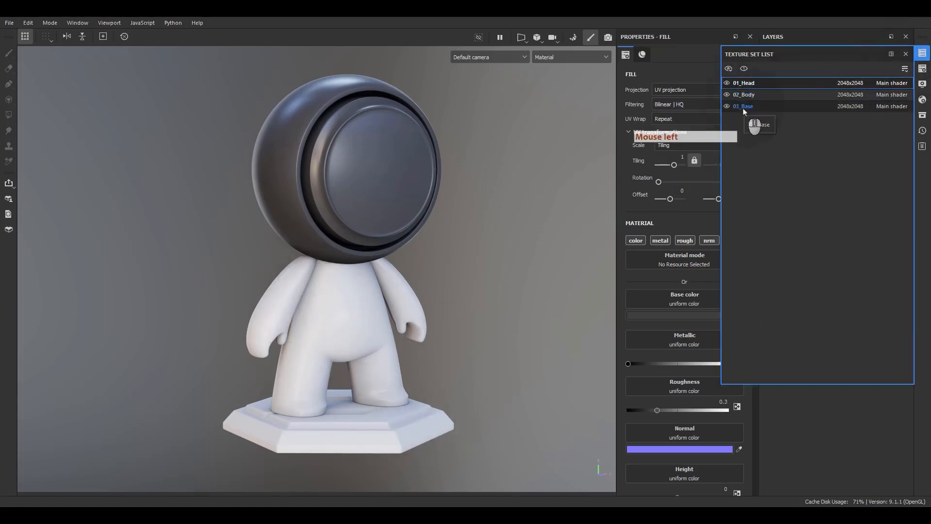
click(905, 53)
click(834, 112)
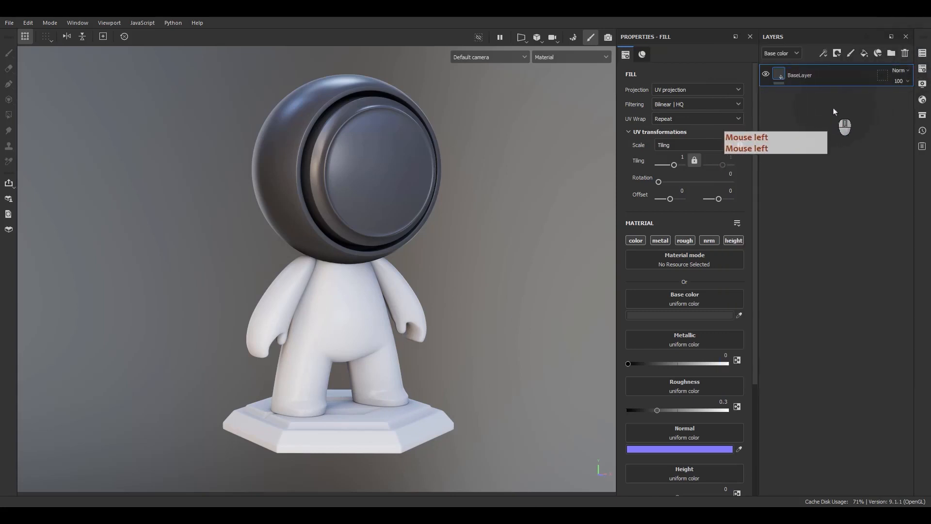
Copy BaseLayer from the 01_Head texture set and paste it into 02_Body
click(815, 73)
key(ctrl+c)
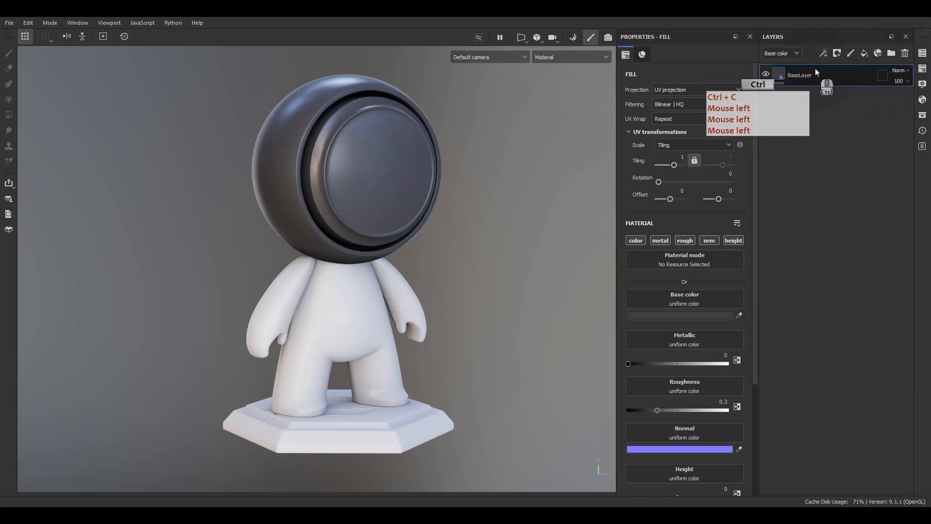
click(922, 53)
click(757, 107)
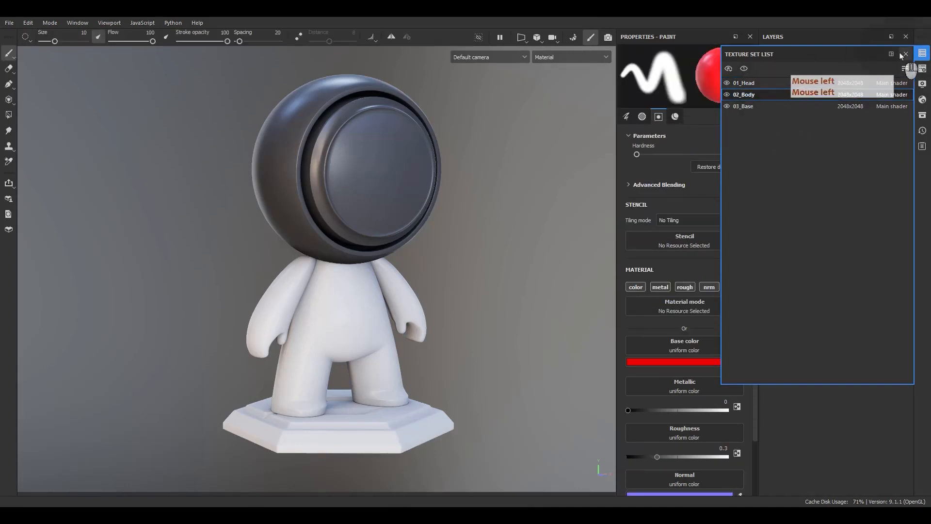
click(922, 53)
click(825, 145)
key(ctrl+v)
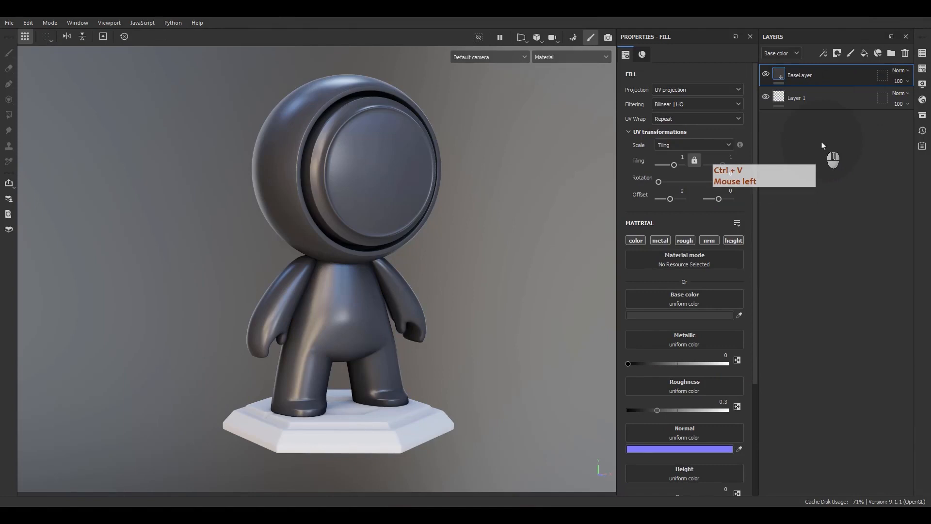
Copy BaseLayer from the 02_Body texture set and paste it into 03_Base
right_click(823, 145)
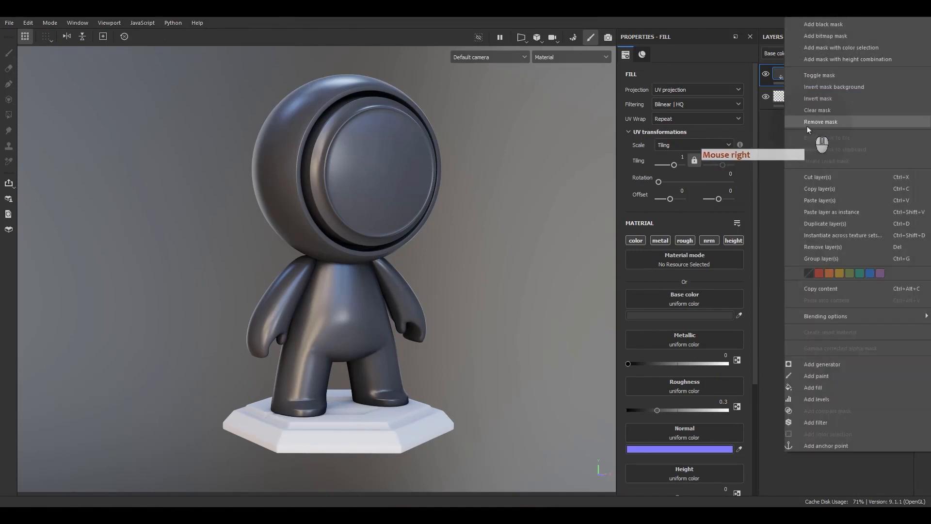
right_click(774, 152)
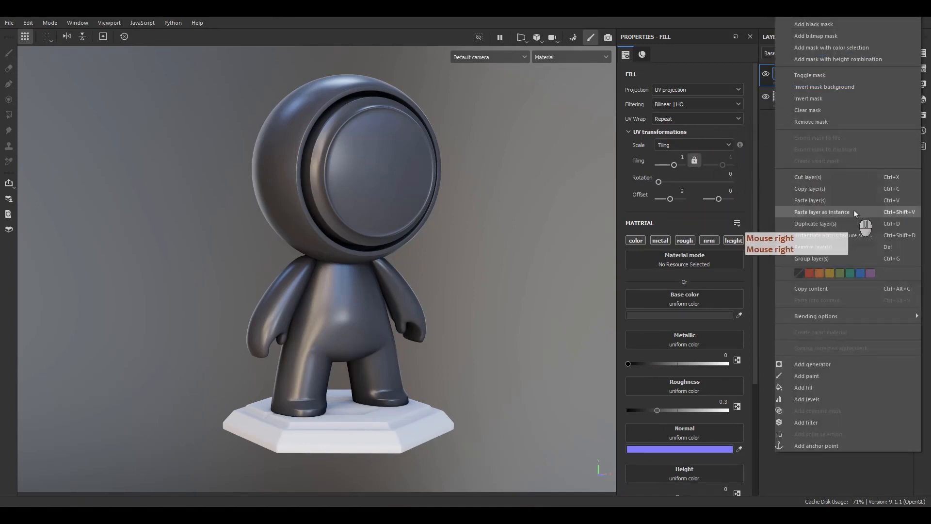
click(786, 189)
right_click(820, 74)
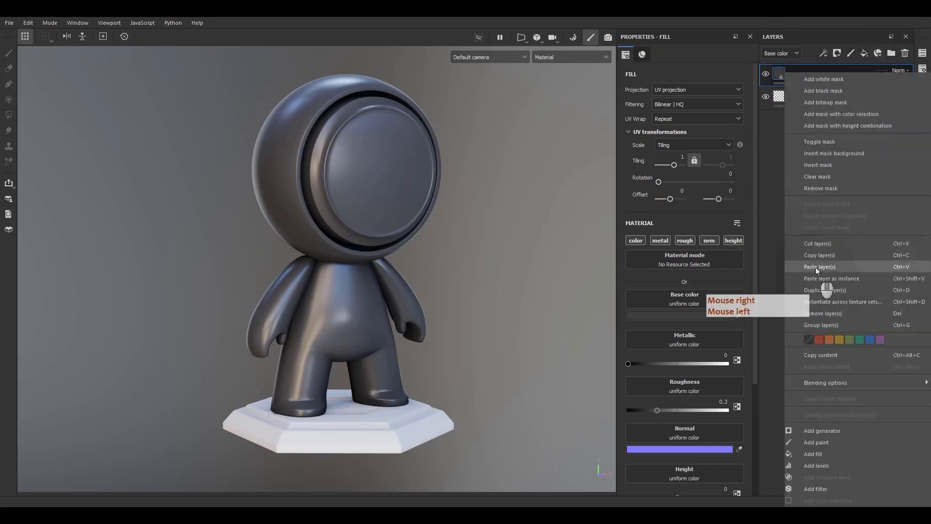
click(813, 254)
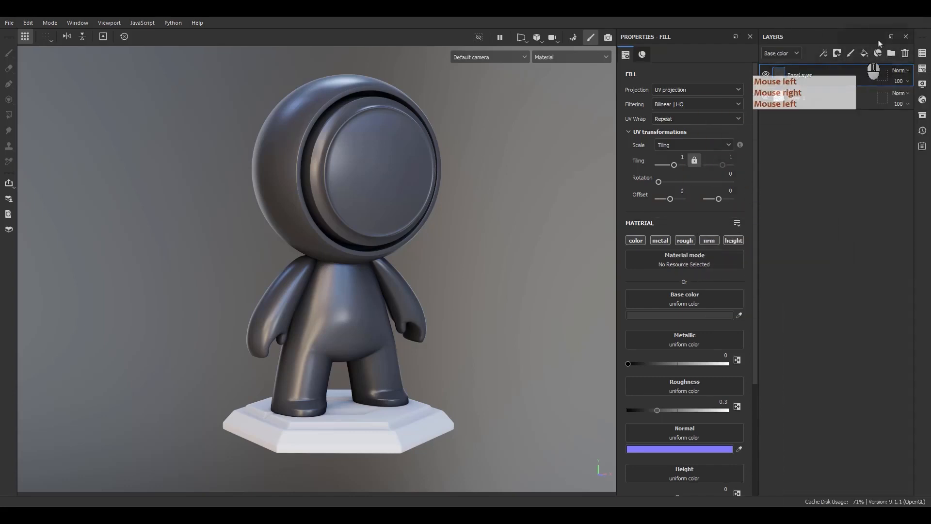
click(922, 52)
click(740, 107)
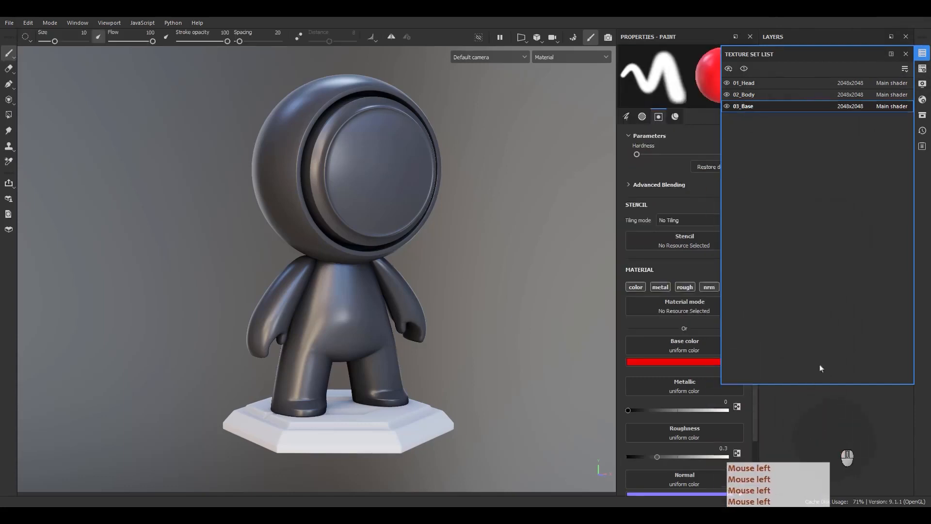
click(908, 56)
right_click(828, 142)
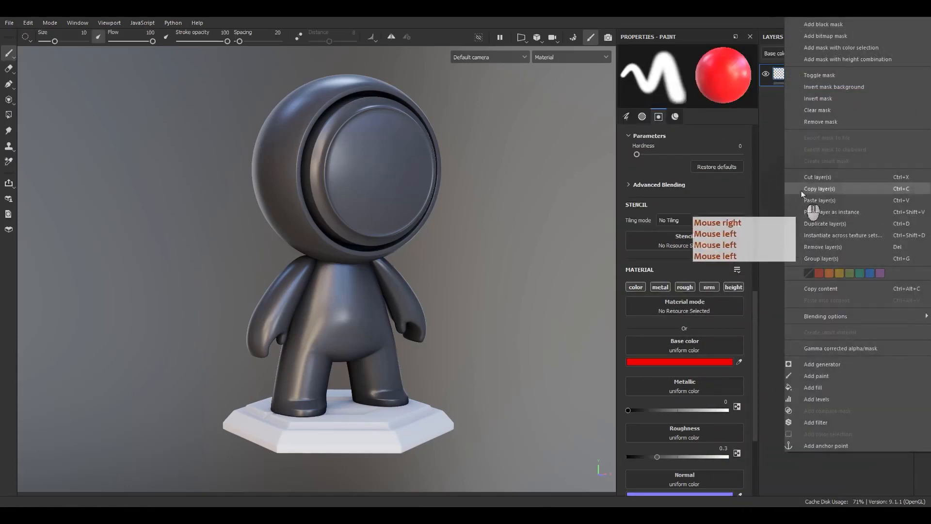
click(809, 201)
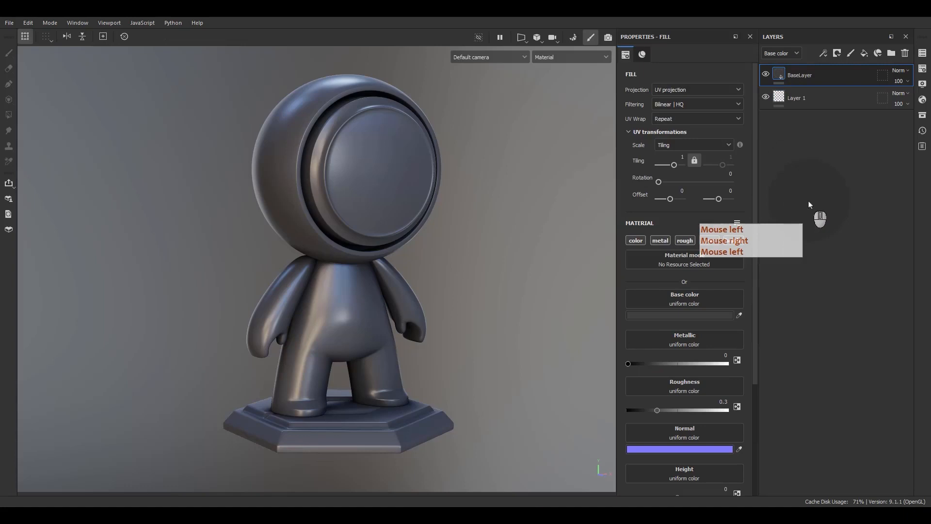
Change the base color of BaseLayer in the 01_Head texture set to the red BE2A2A
click(917, 58)
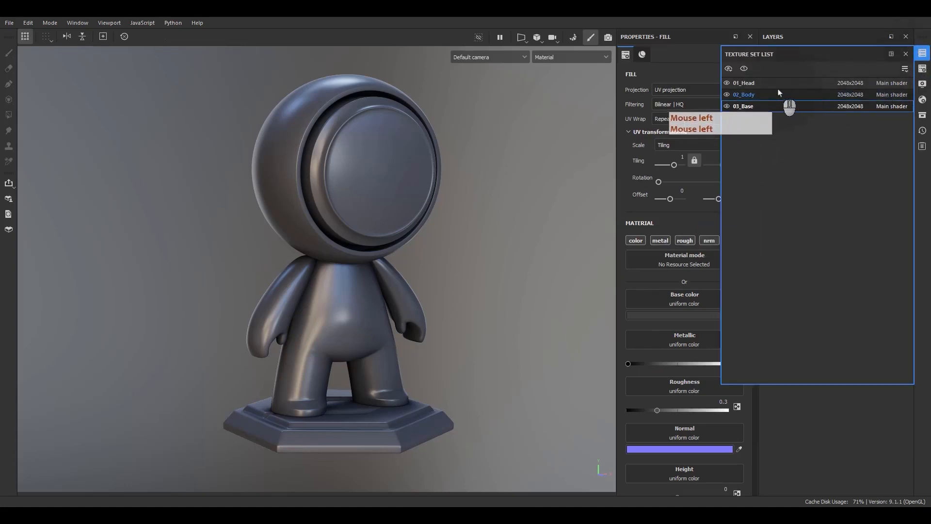
click(777, 88)
click(674, 315)
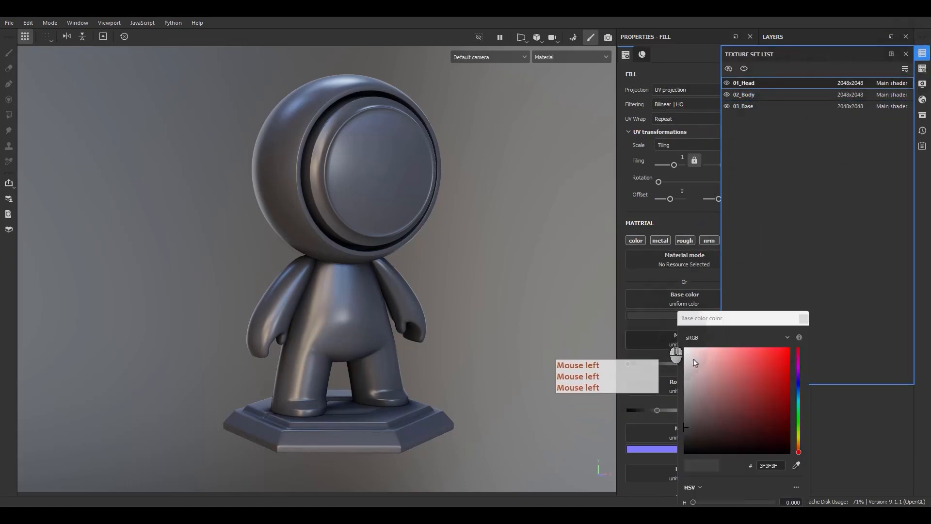
click(768, 374)
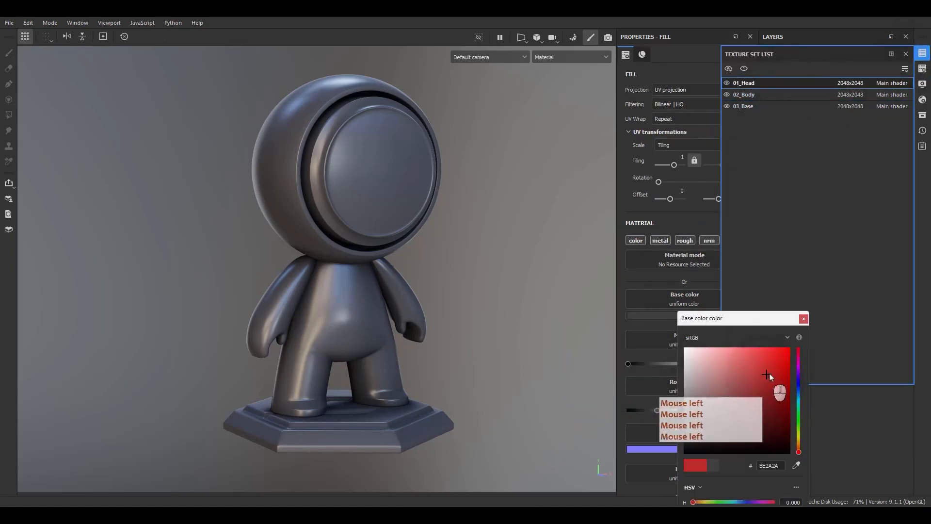
click(803, 319)
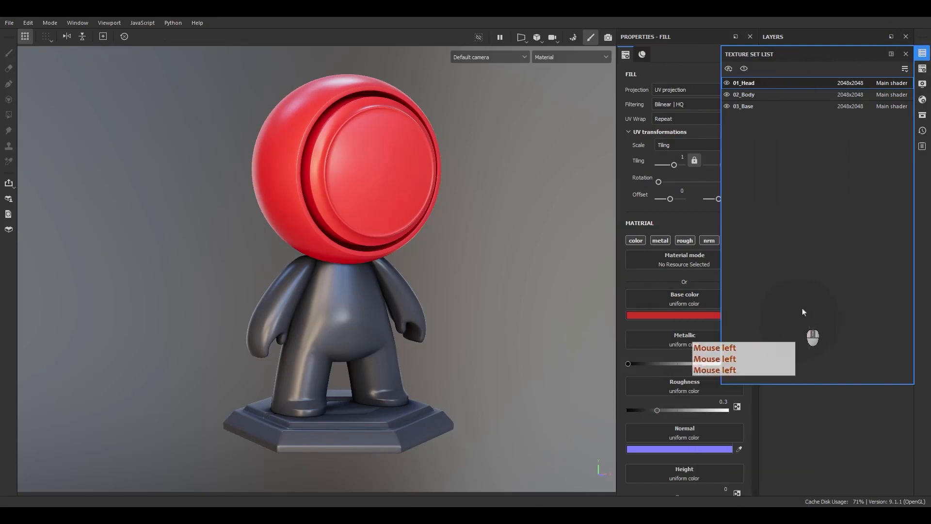
click(906, 53)
click(796, 81)
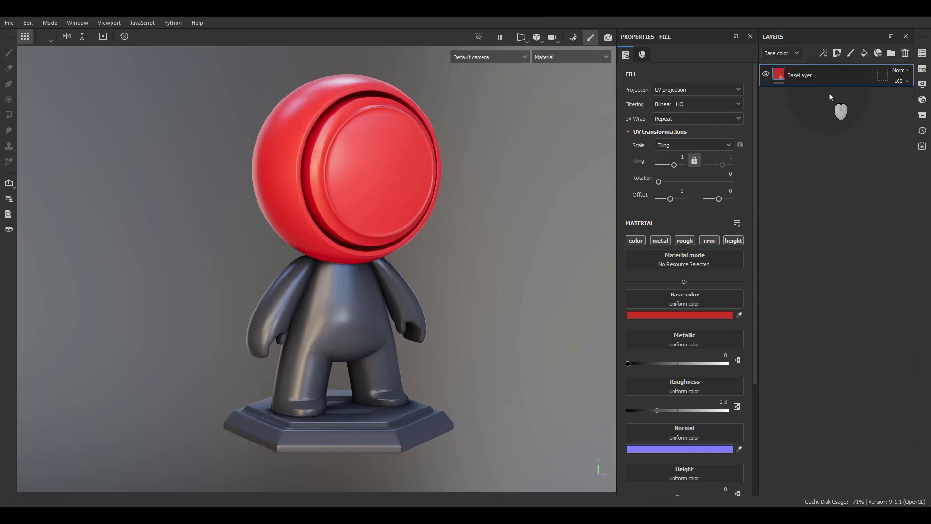
Delete BaseLayer and Layer 1 from the 02_Body texture set
click(923, 53)
click(756, 94)
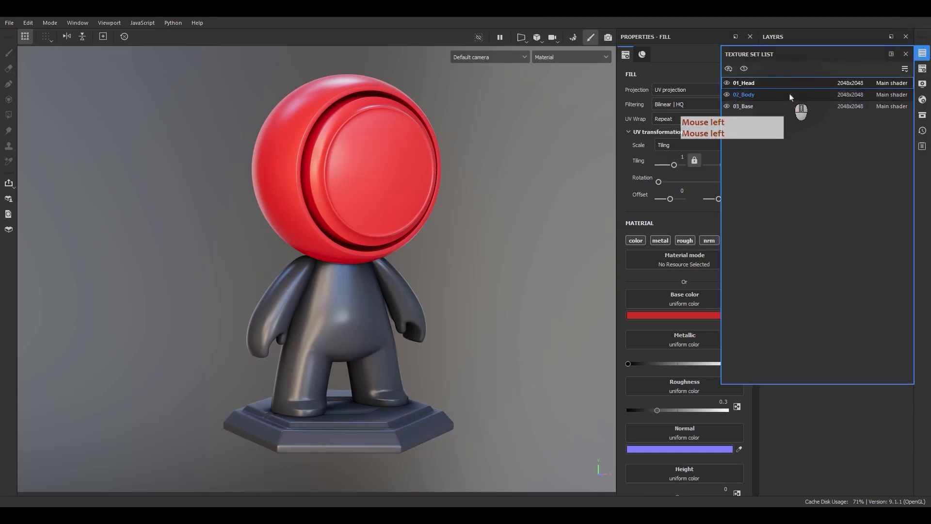
click(905, 53)
click(841, 74)
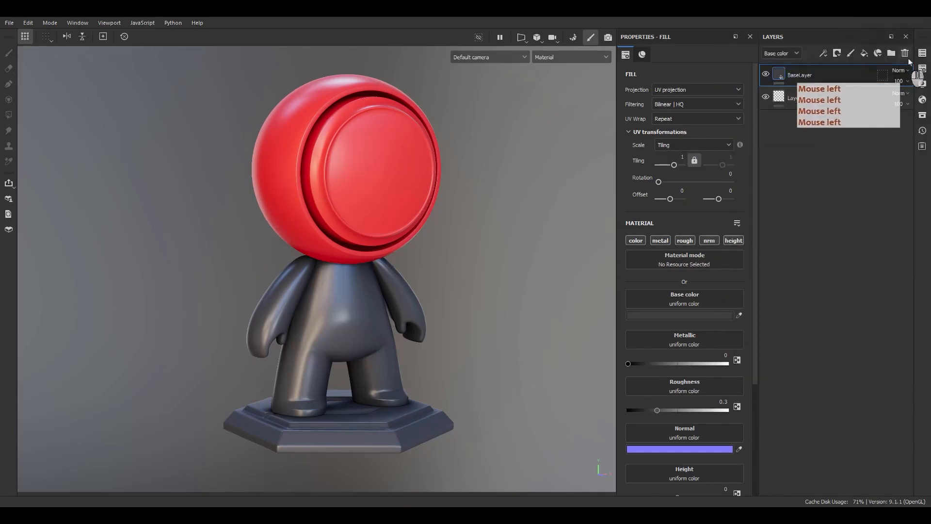
click(906, 53)
click(907, 55)
Delete BaseLayer and Layer 1 from the 03_Base texture set
click(922, 53)
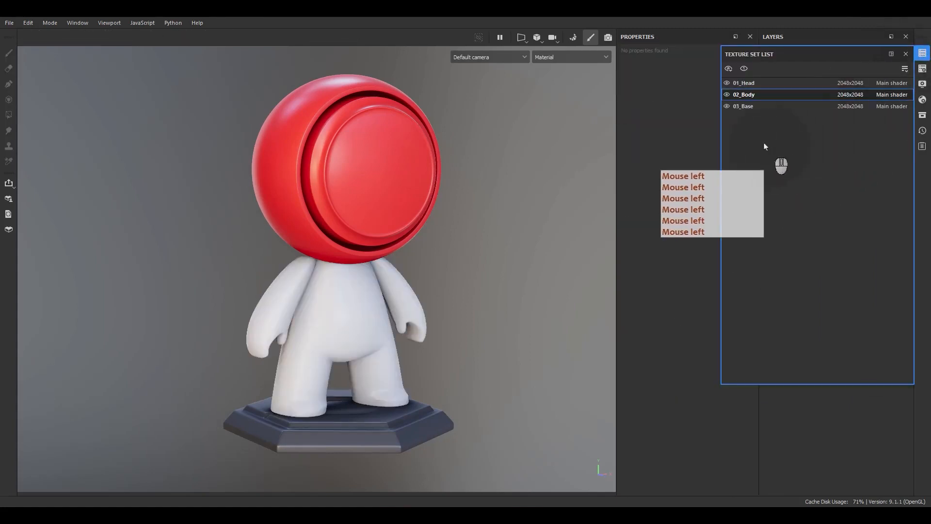
click(747, 106)
click(906, 54)
click(905, 54)
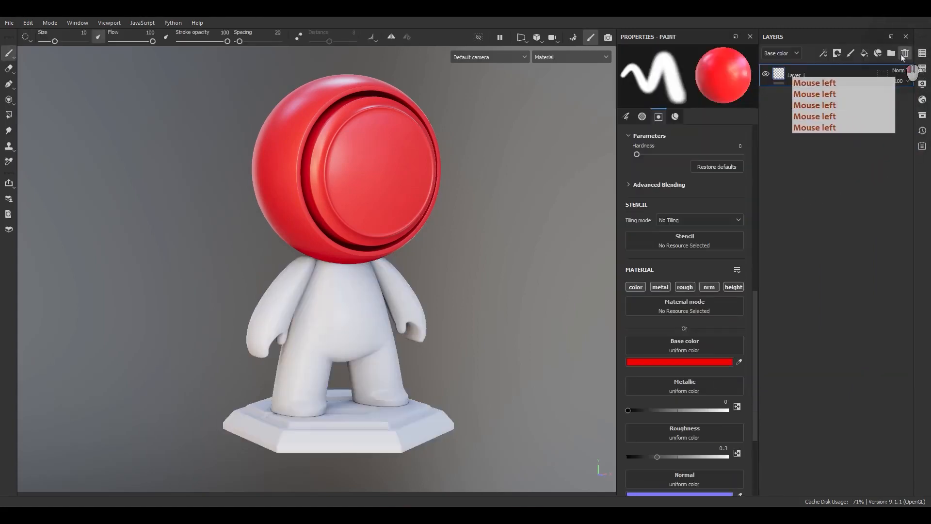
click(905, 53)
Instantiate BaseLayer from the 01_Head texture set across the 02_Body and 03_Base texture sets
click(923, 53)
click(783, 83)
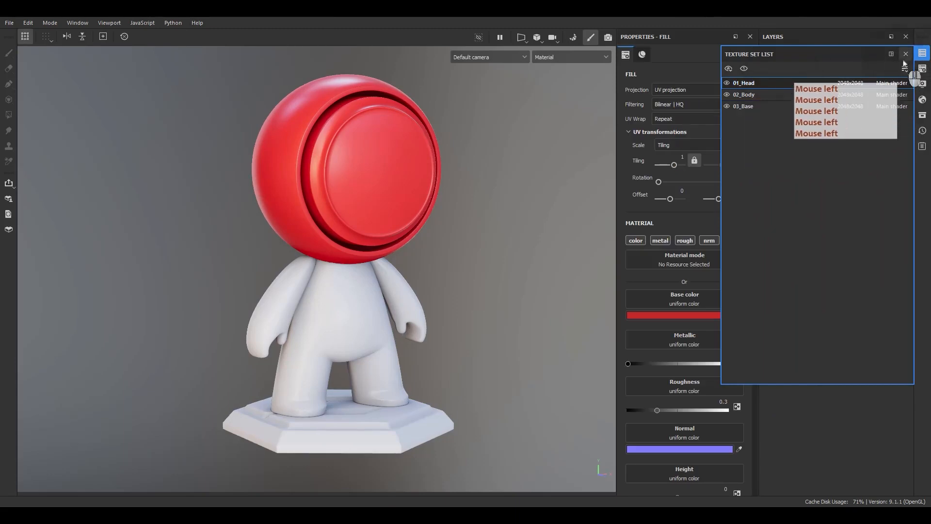
click(922, 53)
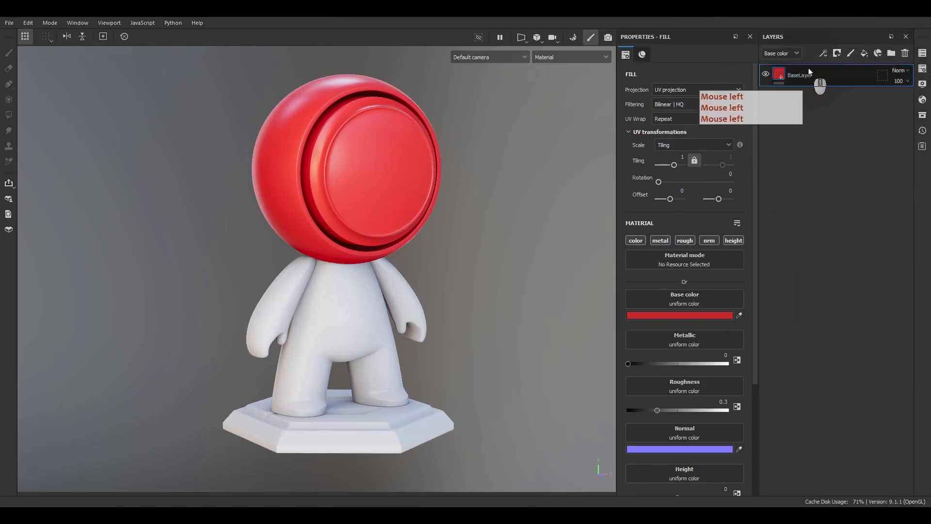
right_click(820, 77)
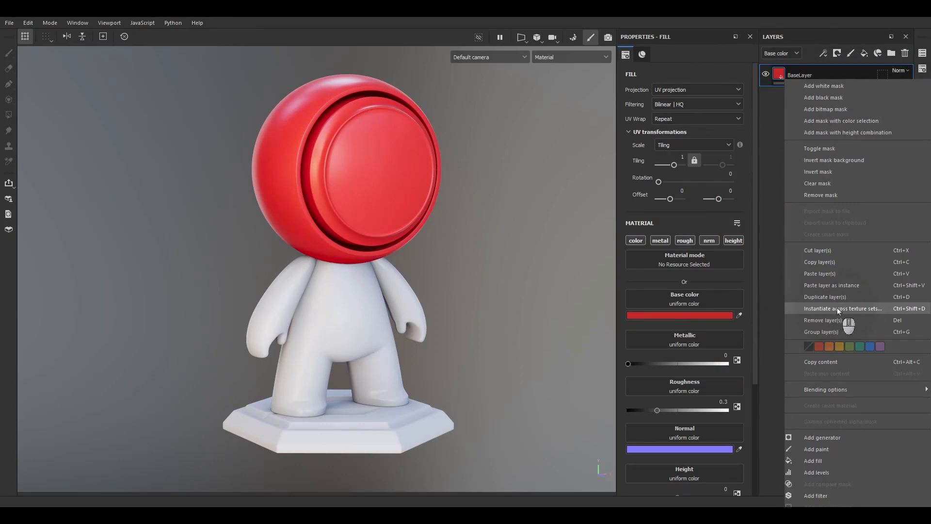
click(766, 235)
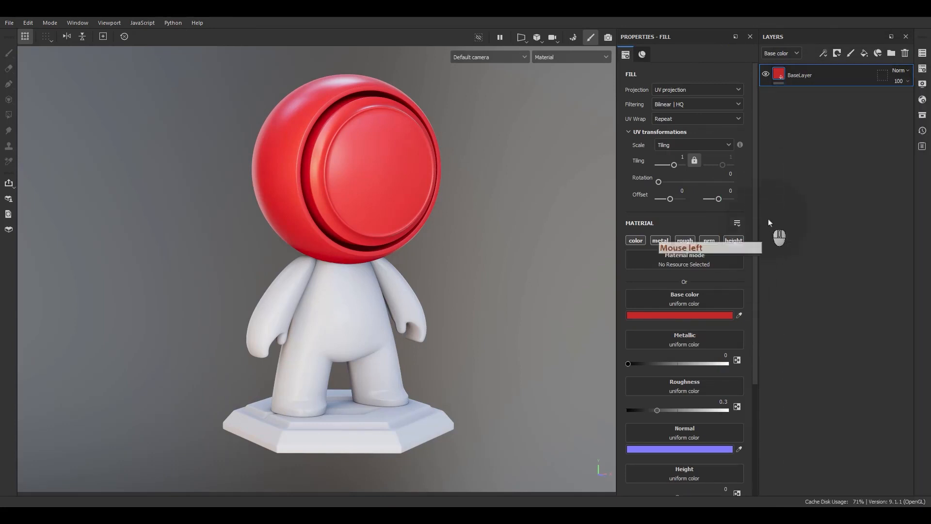
click(808, 85)
key(ctrl+shift+d)
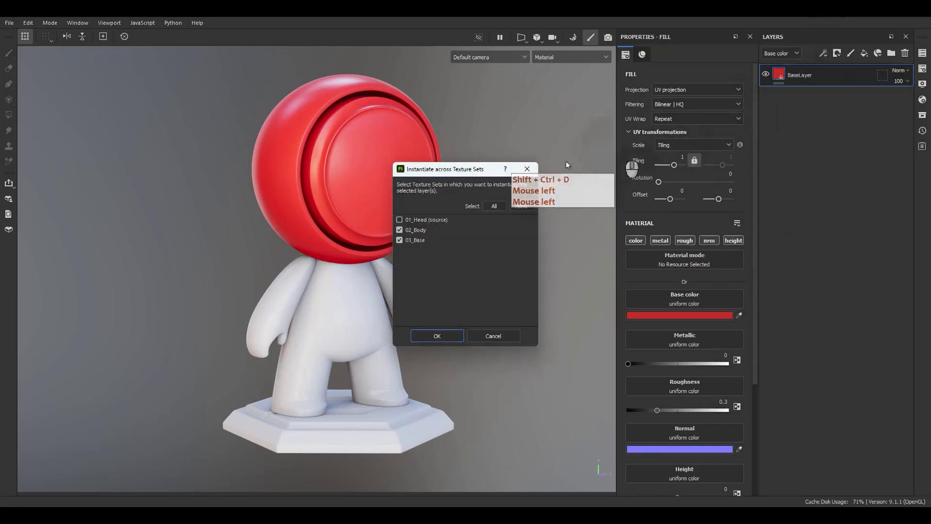
drag(477, 171, 705, 122)
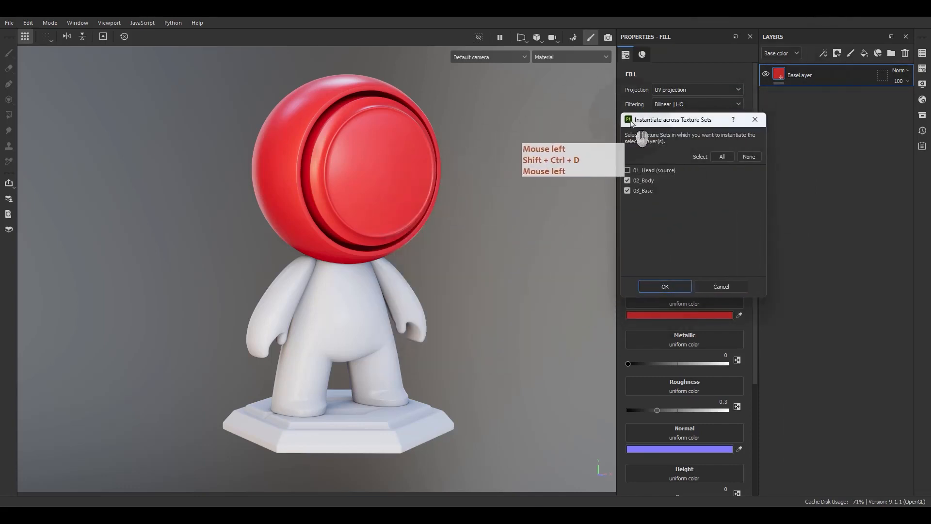
click(632, 181)
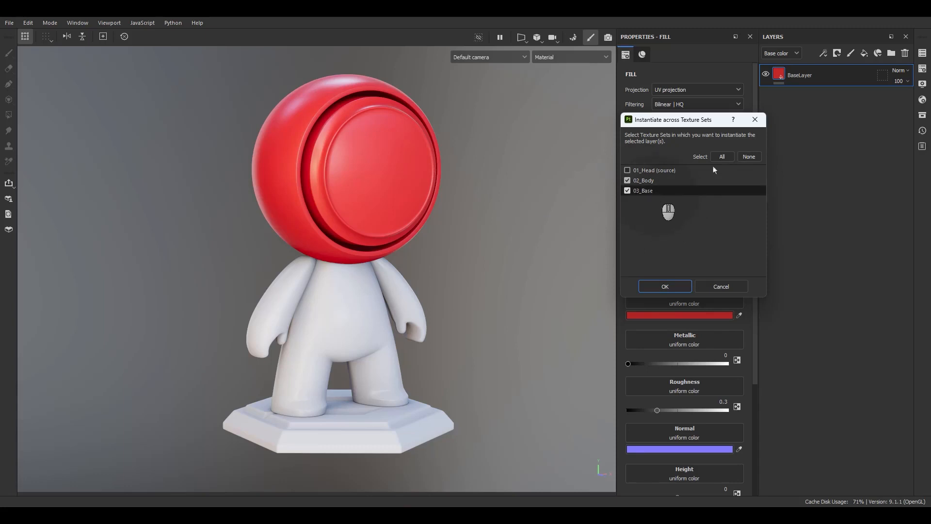
click(649, 289)
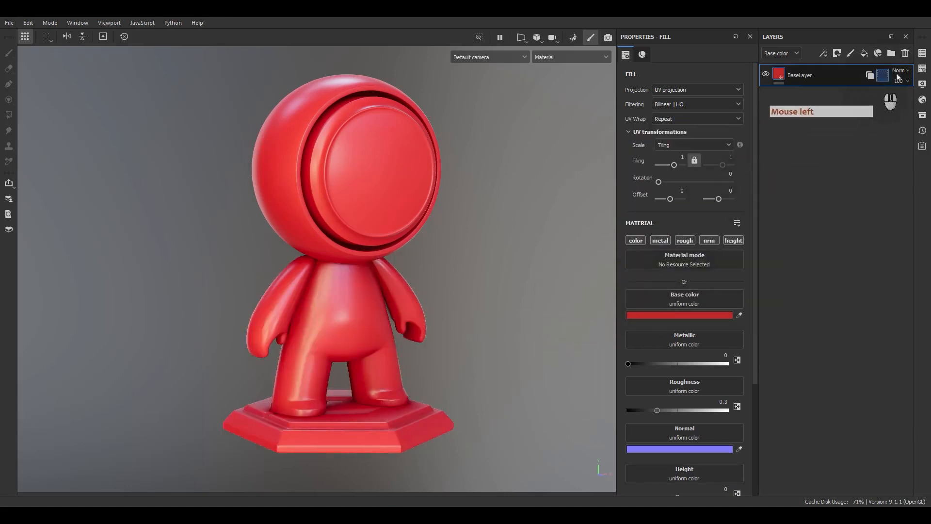
Test the instanced BaseLayer by changing its base color to the pale pink C7AEAE and to a dark red
click(919, 61)
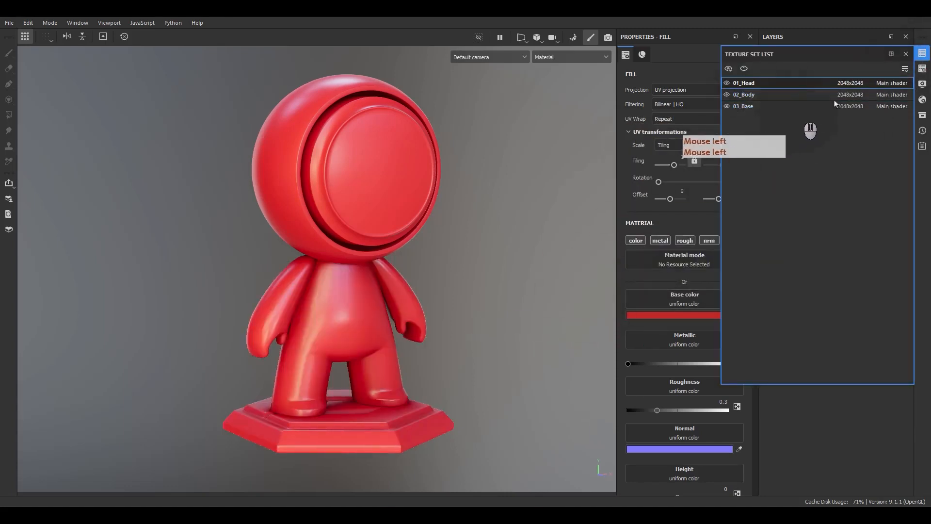
click(906, 55)
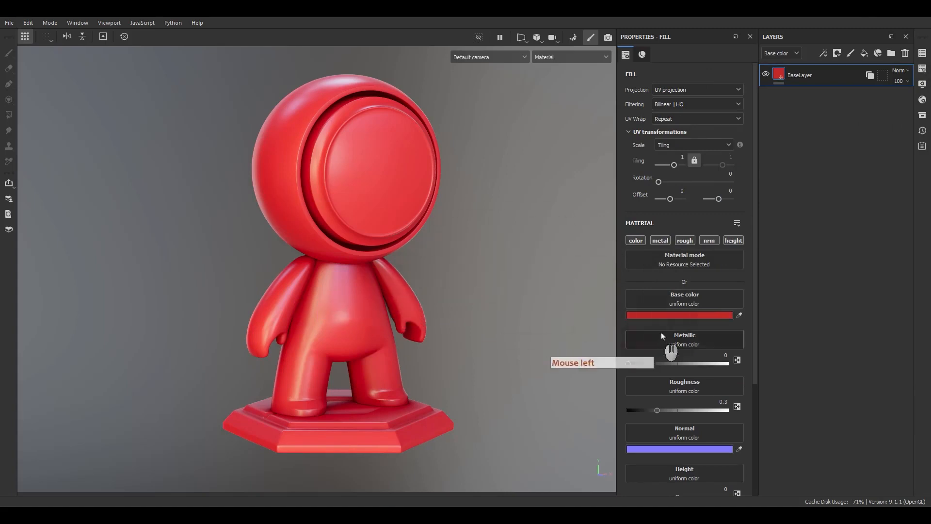
click(667, 317)
click(699, 370)
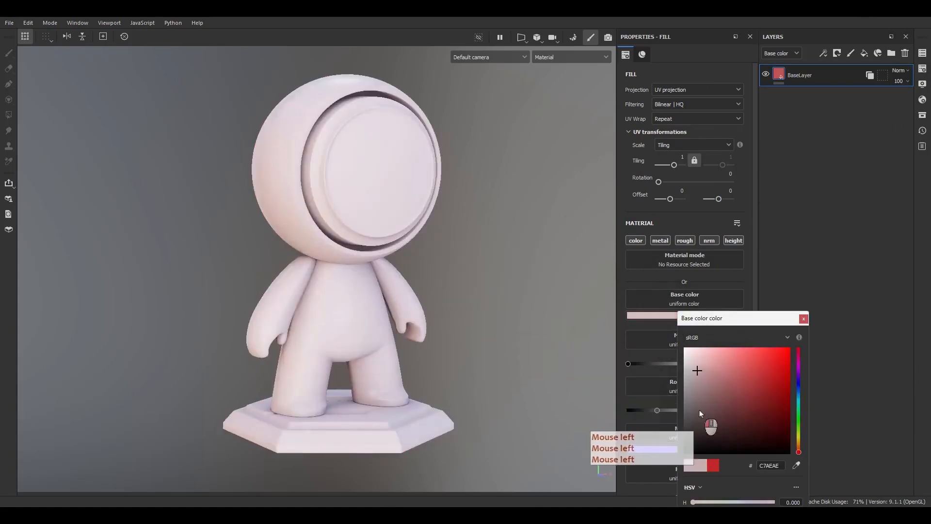
click(726, 401)
click(771, 392)
click(804, 318)
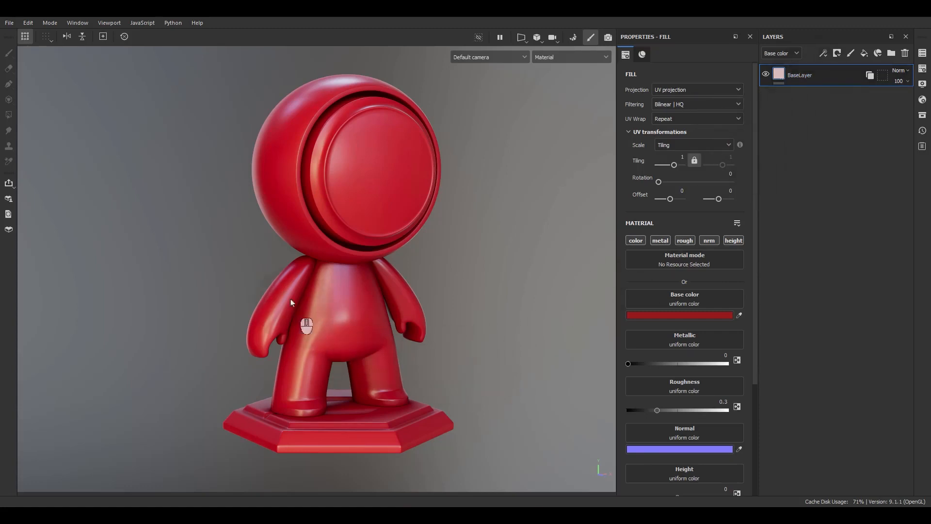
Change the base color of the instanced BaseLayer to a pale blue
click(713, 316)
click(712, 373)
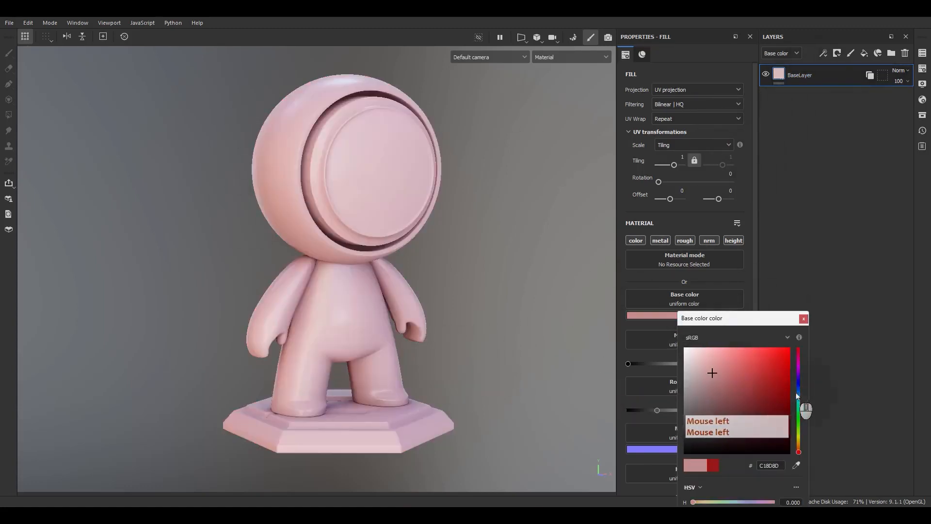
click(798, 395)
click(804, 318)
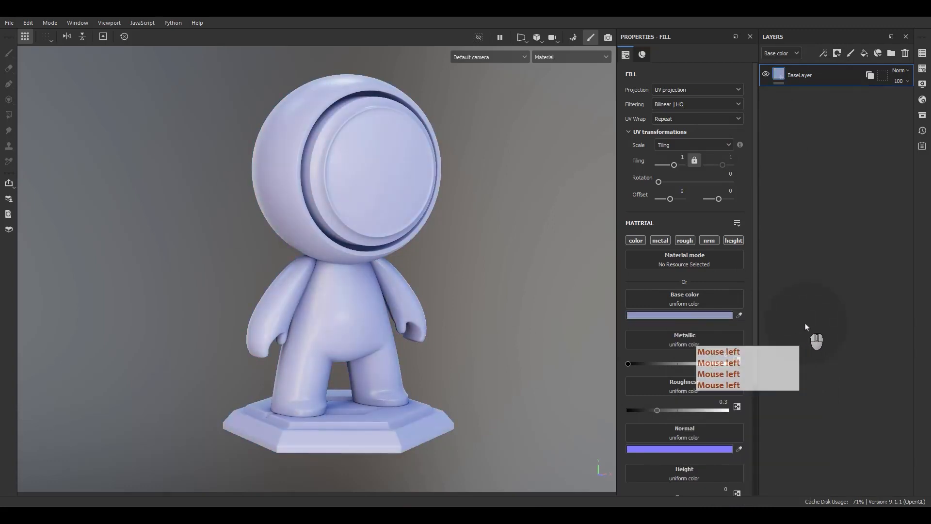
Add a paint layer and the Bone Stylized smart material above BaseLayer, and instantiate Bone Stylized across the other texture sets
click(850, 54)
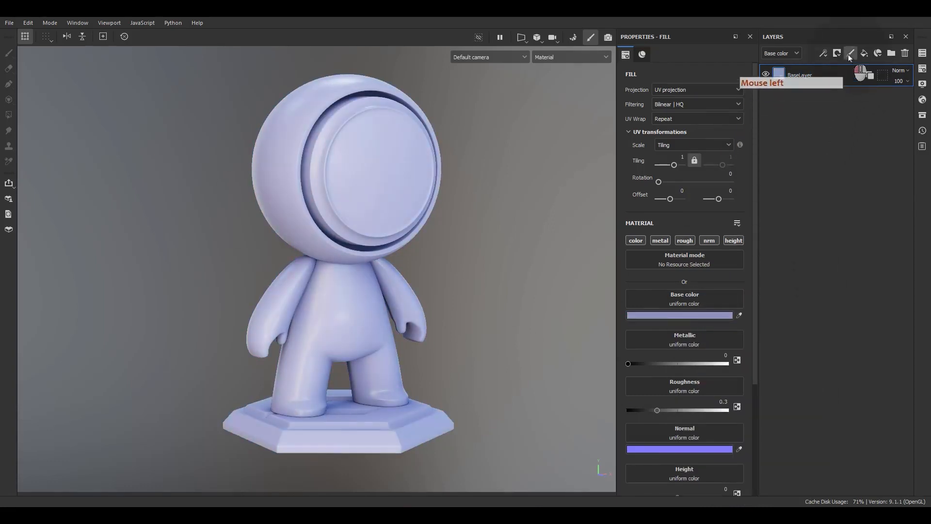
click(879, 55)
click(850, 90)
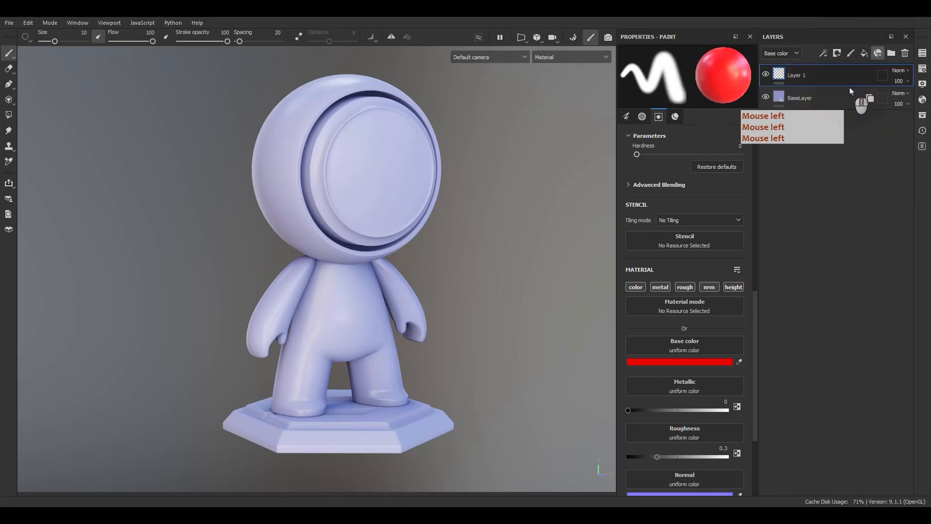
right_click(813, 77)
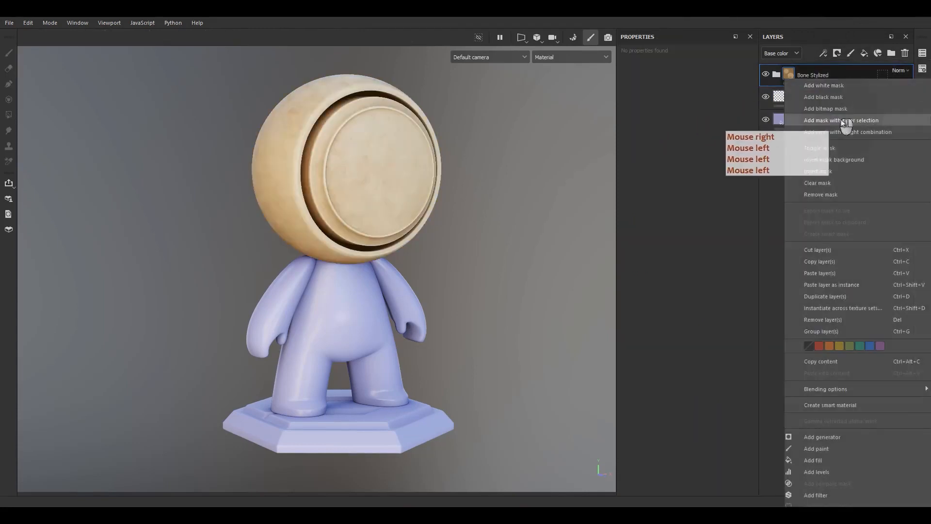
click(815, 308)
click(436, 336)
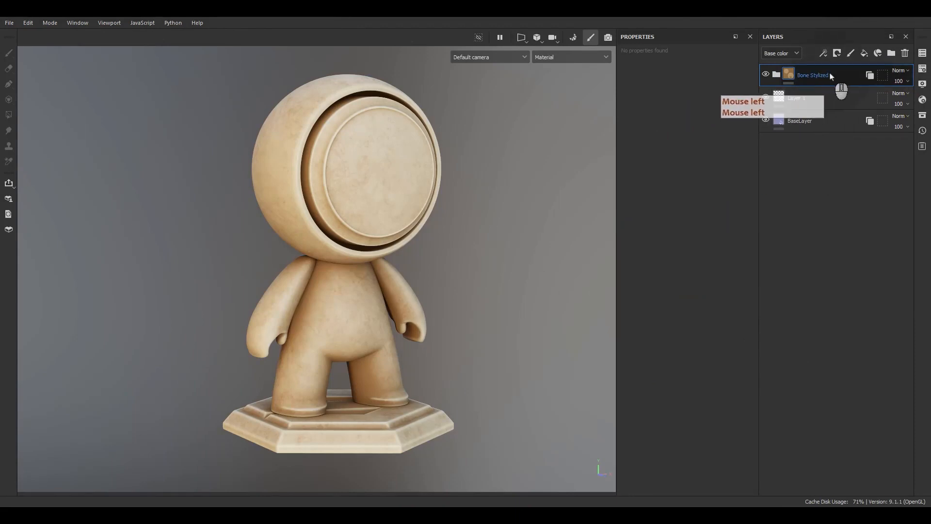
Delete the Bone Stylized group and Layer 1 from the 01_Head texture set
shift+click(816, 102)
click(905, 53)
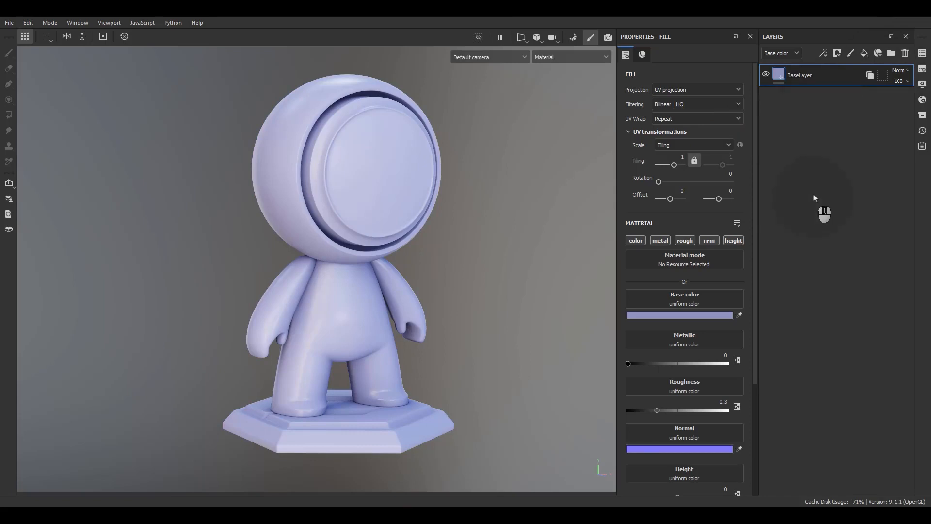
Set the base color of the instanced BaseLayer to the dark grey 545454
click(679, 315)
click(686, 418)
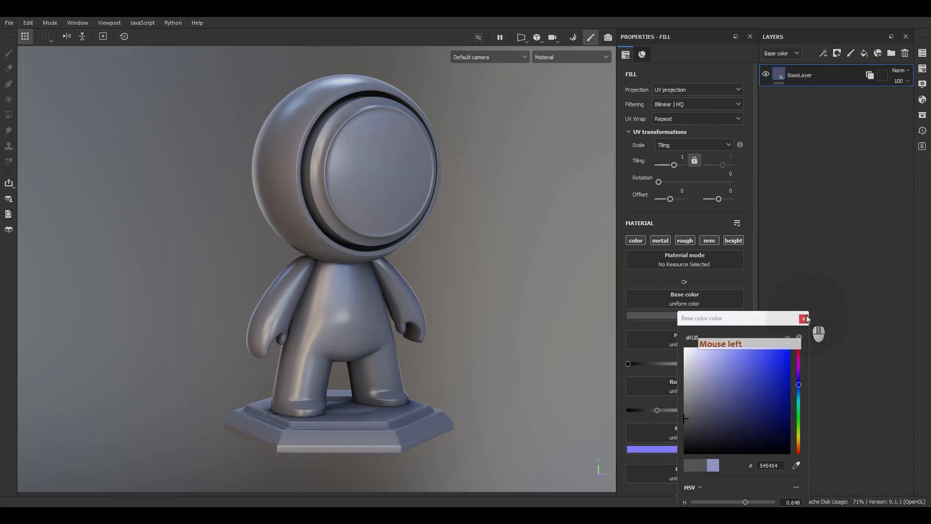
click(804, 319)
Add a paint layer above BaseLayer in the 01_Head texture set and rename it Paint_Test
alt+middle_drag(399, 254, 444, 341)
alt+drag(444, 340, 432, 263)
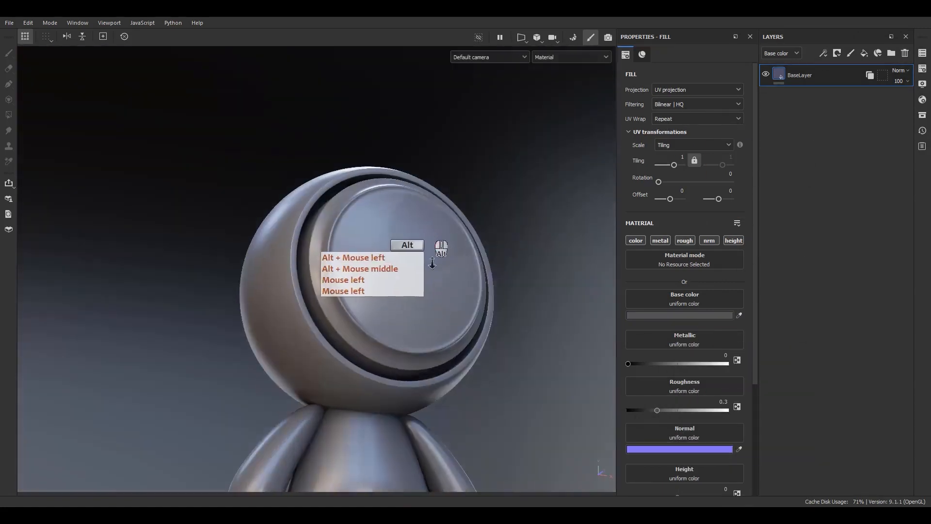
alt+right_drag(432, 263, 451, 328)
alt+middle_drag(451, 329, 450, 286)
alt+right_drag(450, 286, 429, 266)
alt+drag(429, 267, 426, 323)
alt+middle_drag(426, 323, 426, 280)
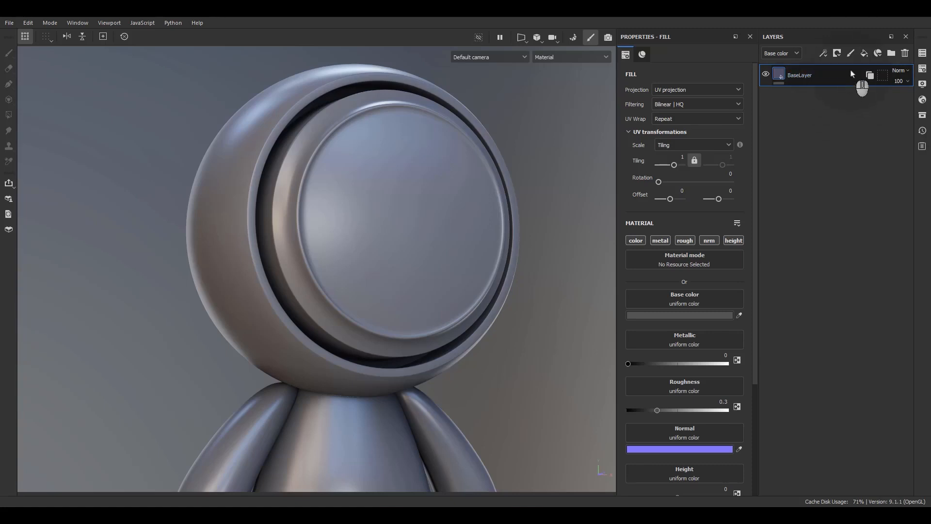
click(851, 53)
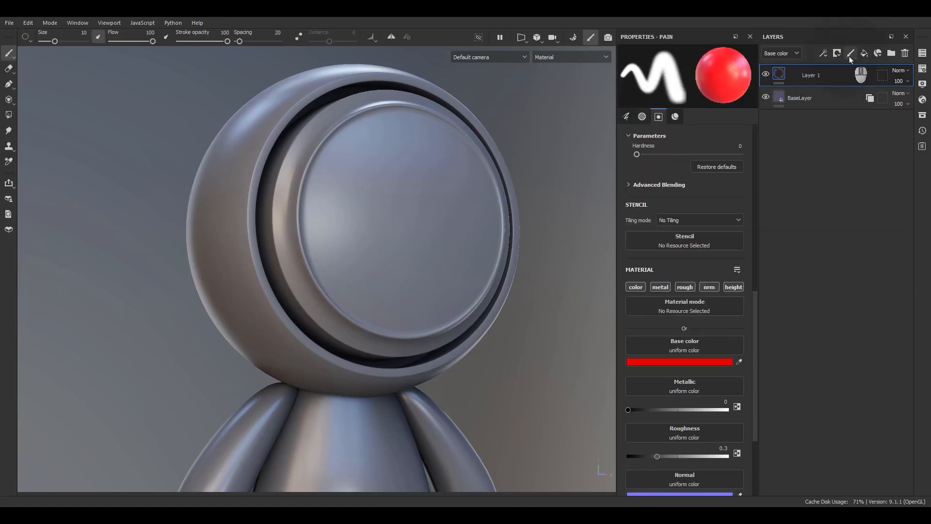
double_click(809, 75)
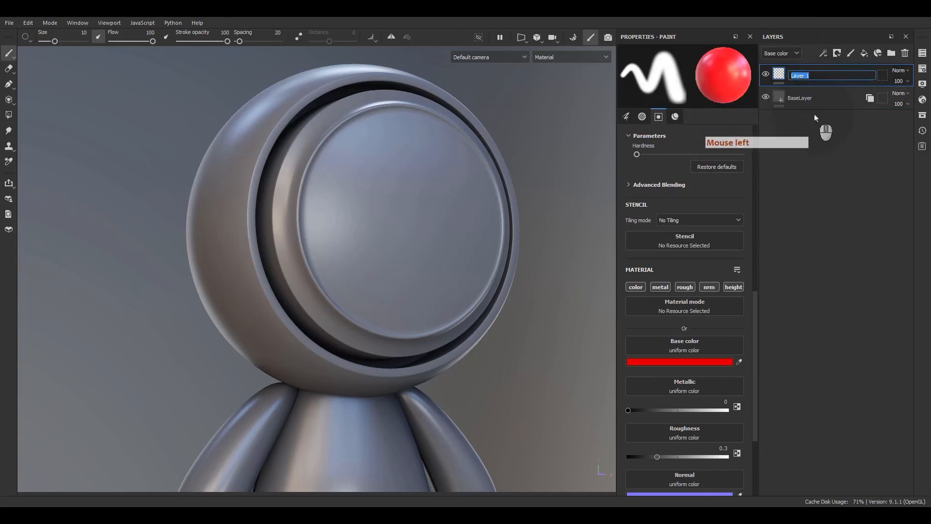
key(shift)
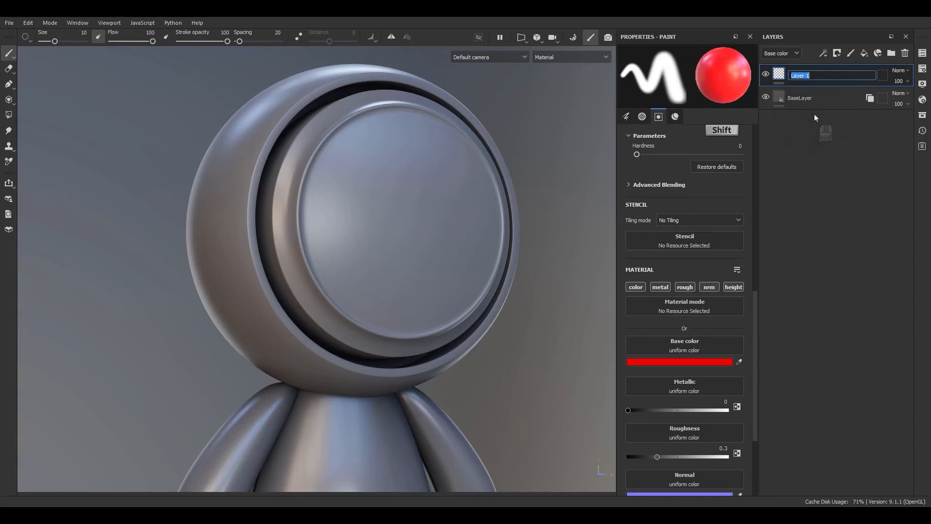
text(Paint_Test)
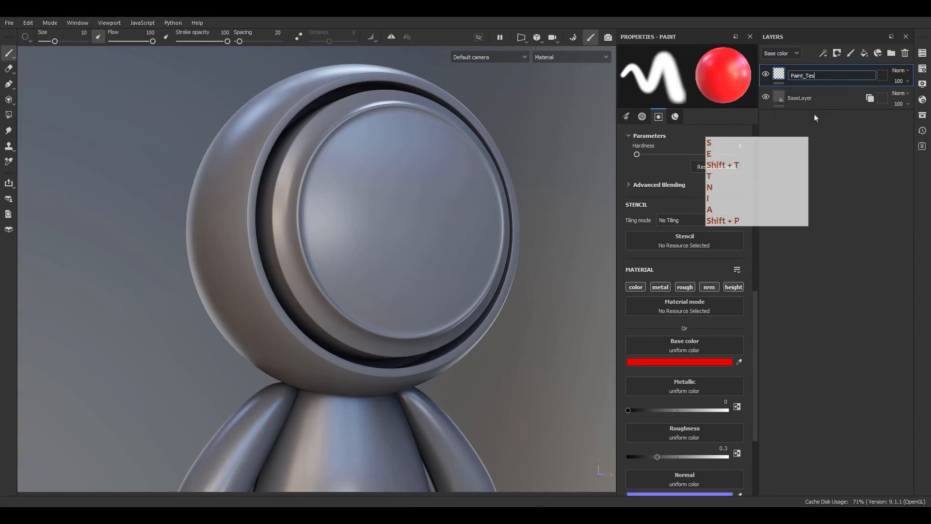
key(Return)
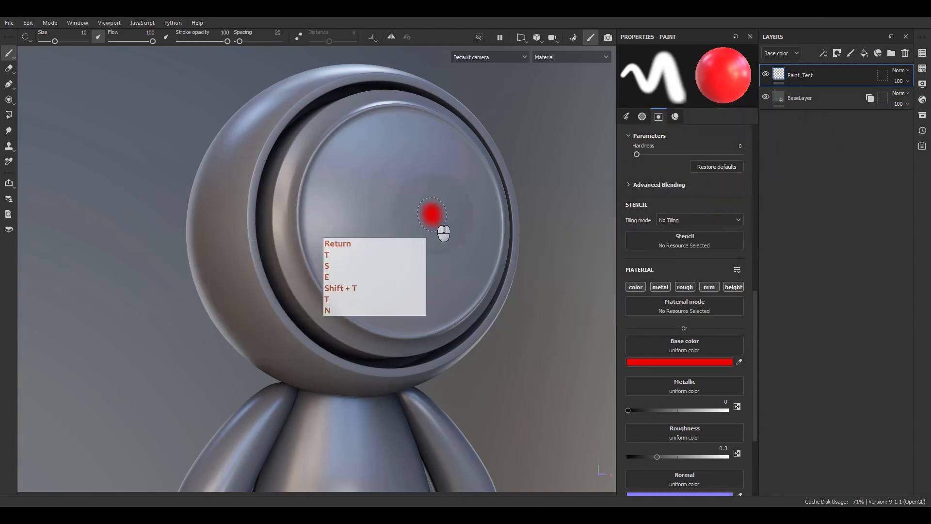
Paint a red C-shaped stroke on the round front face of the head in the Paint_Test layer
alt+middle_drag(484, 206, 515, 193)
alt+drag(515, 193, 395, 190)
alt+middle_drag(395, 190, 442, 200)
alt+drag(442, 200, 474, 200)
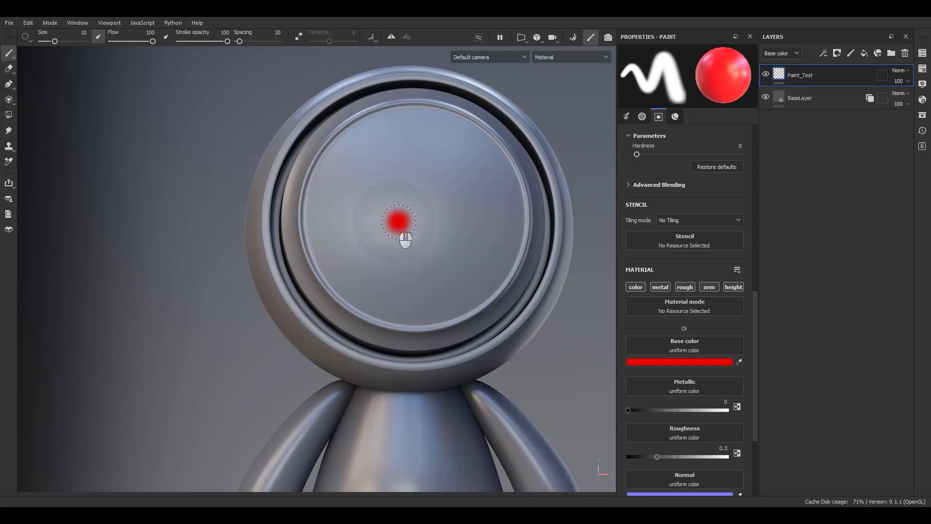
mouse_move(448, 291)
mouse_down()
mouse_move(359, 250)
mouse_move(424, 199)
mouse_move(455, 214)
mouse_up()
key(F9)
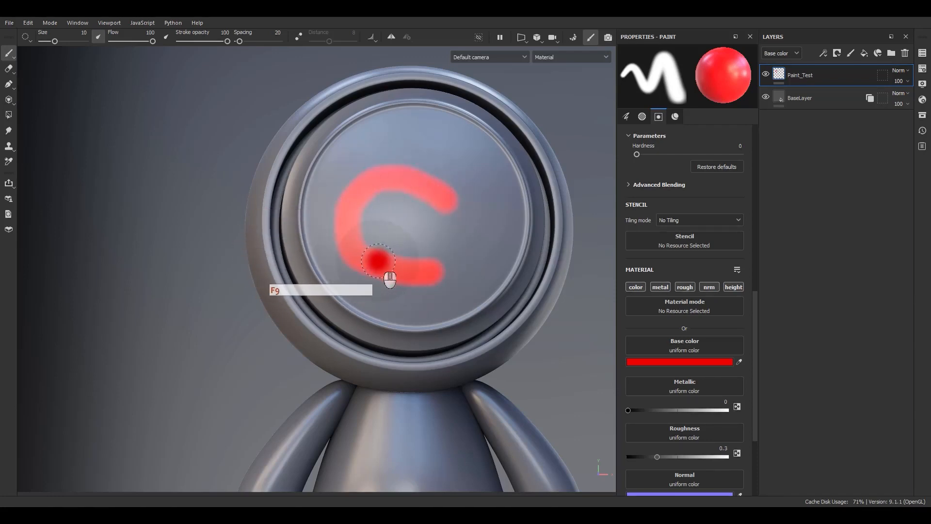
Try to paint on the character's body with the Paint_Test layer of the head texture set
alt+middle_drag(469, 438, 456, 323)
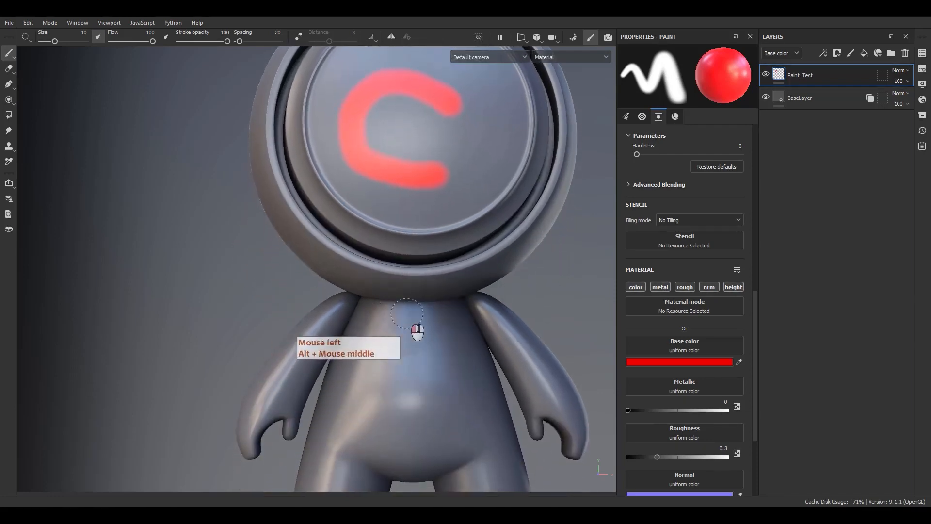
click(395, 383)
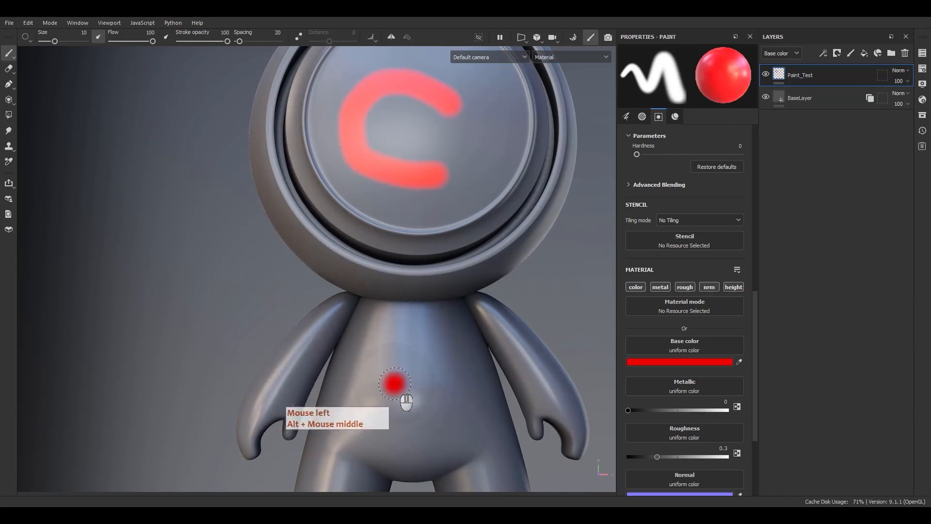
alt+drag(406, 401, 443, 374)
alt+right_drag(443, 373, 466, 326)
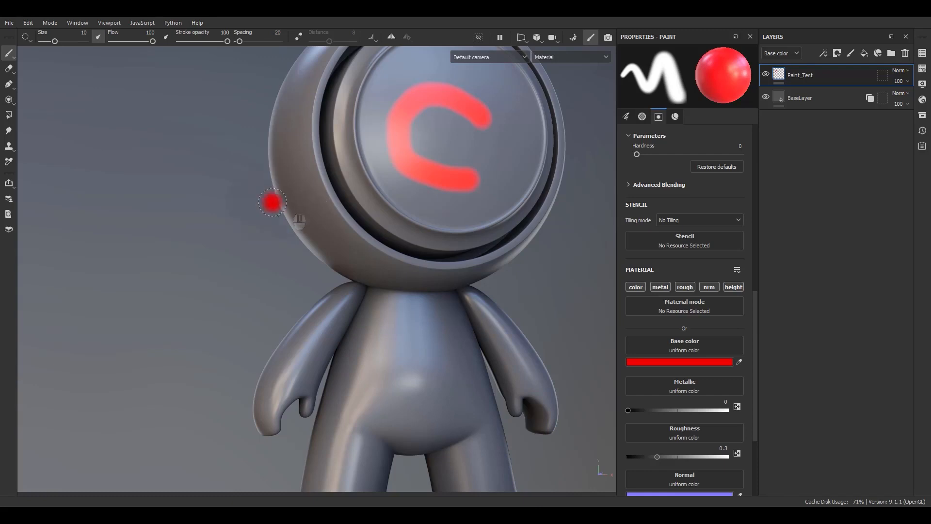
Set the brush's base color to blue and paint over the red C-shaped stroke on the head's front face
alt+middle_drag(270, 202, 439, 271)
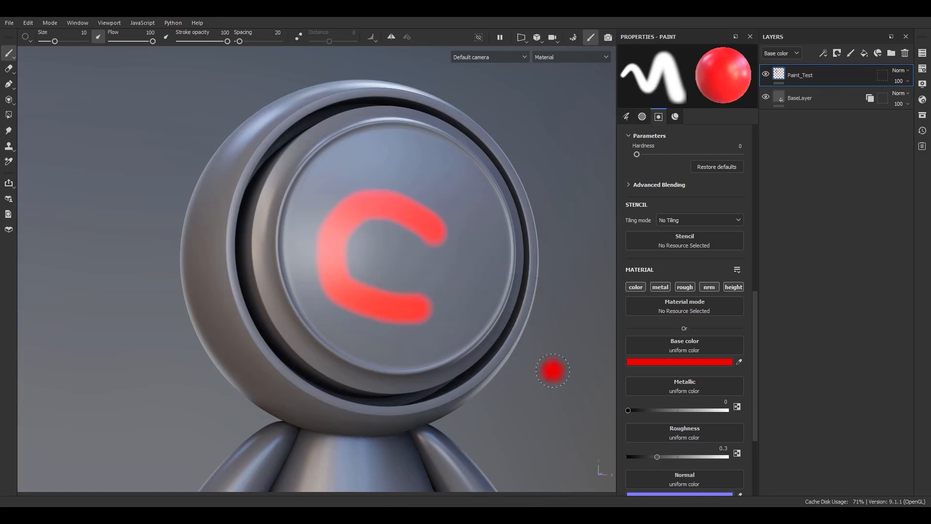
alt+middle_drag(437, 288, 437, 247)
scroll(436, 249, up, 2)
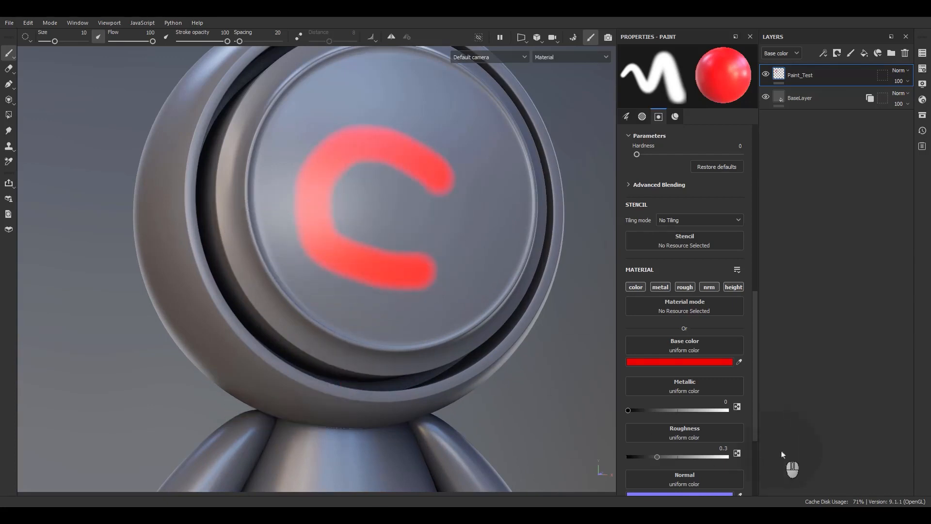
click(699, 363)
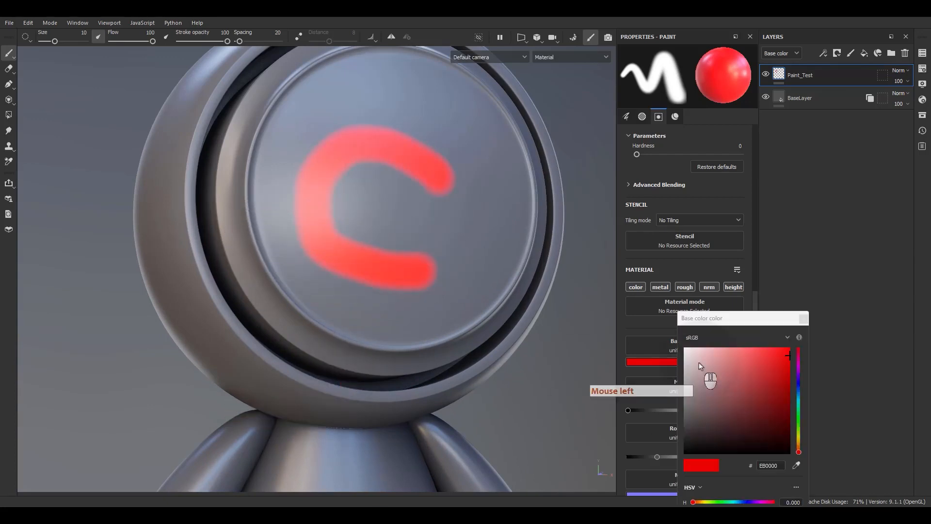
click(798, 383)
click(803, 318)
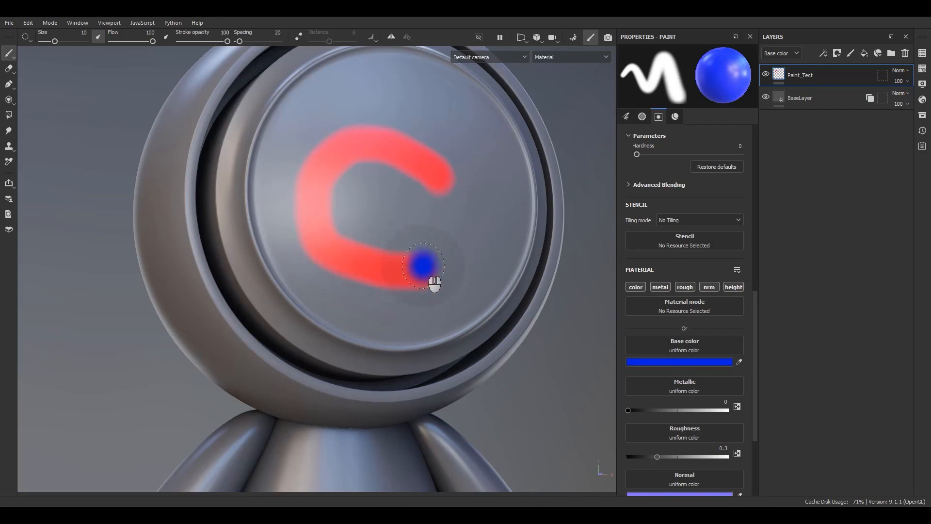
mouse_move(441, 287)
mouse_down()
mouse_move(382, 287)
mouse_move(310, 245)
mouse_move(325, 177)
mouse_move(432, 177)
mouse_move(461, 199)
mouse_move(343, 153)
mouse_move(336, 249)
mouse_move(439, 291)
mouse_move(347, 179)
mouse_move(464, 212)
mouse_move(333, 187)
mouse_move(426, 301)
mouse_up()
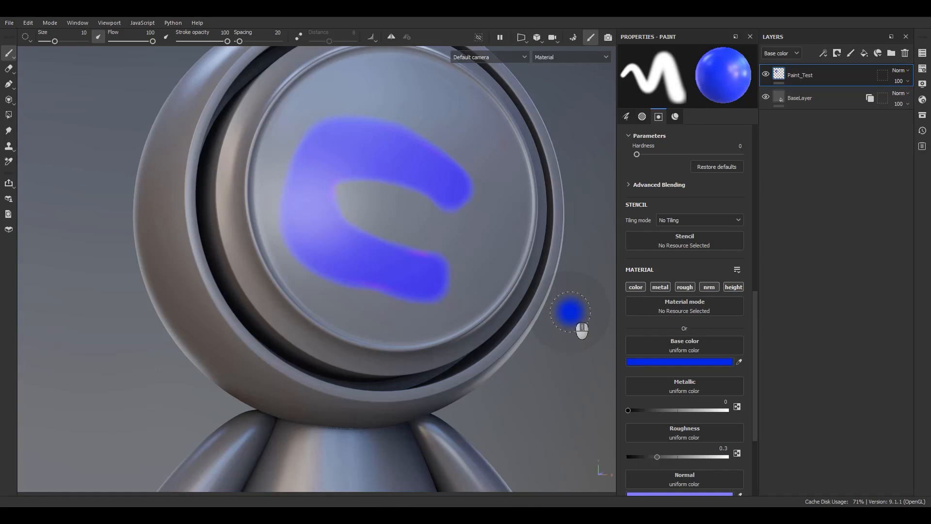
Hide the Paint_Test layer and add a fill layer above it, renamed Paint
click(765, 74)
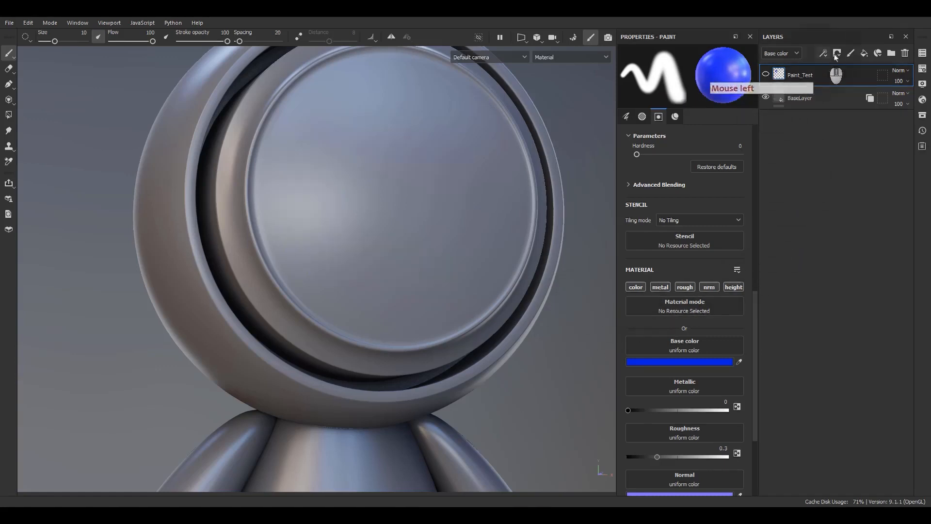
click(867, 54)
double_click(801, 76)
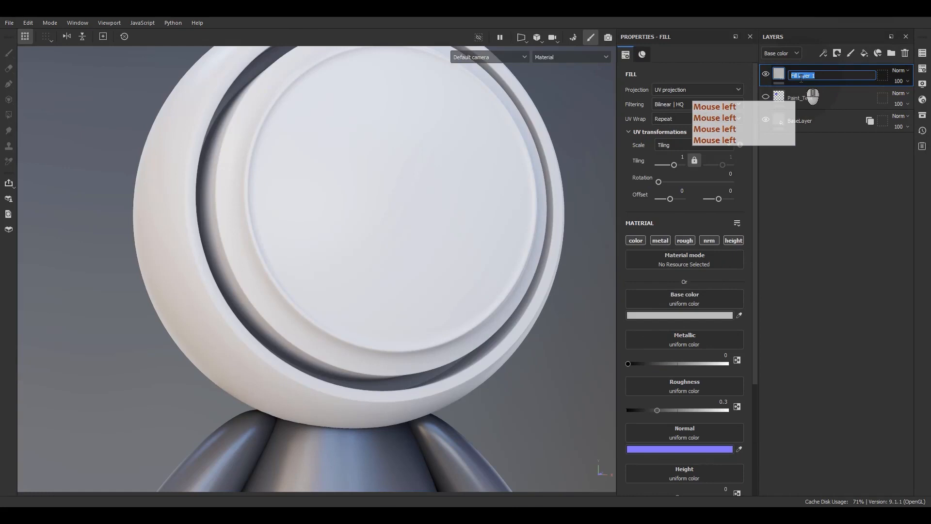
text(Pi)
key(BackSpace)
text(aint)
key(Return)
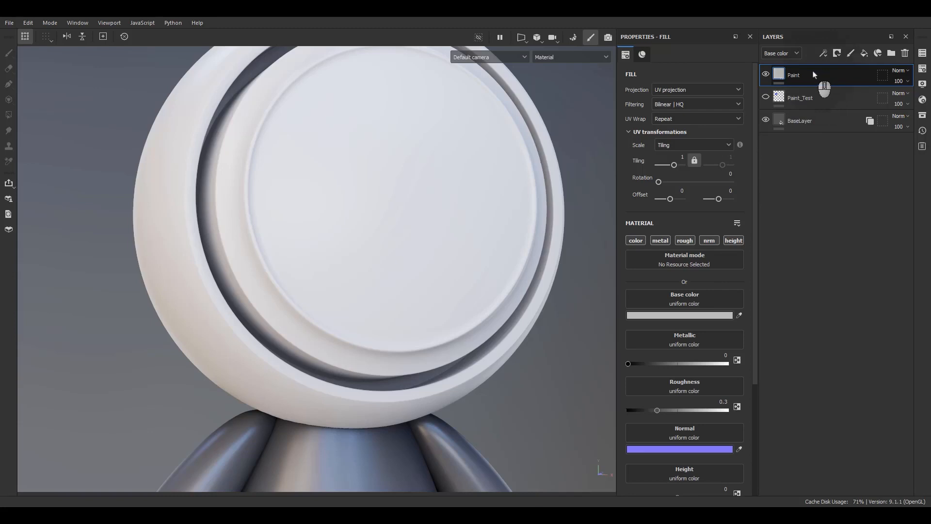
Add a black mask to the Paint fill layer and a paint effect to that mask
double_click(815, 75)
right_click(818, 80)
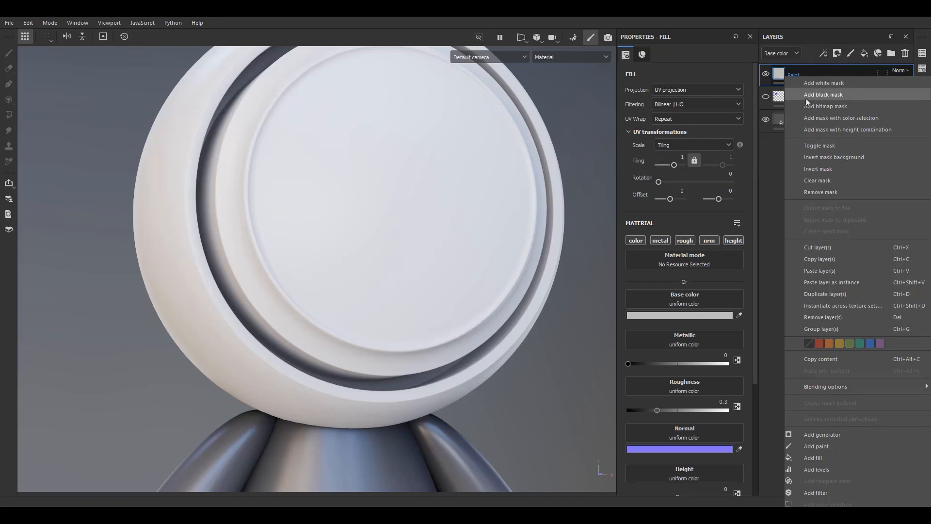
click(807, 101)
right_click(802, 77)
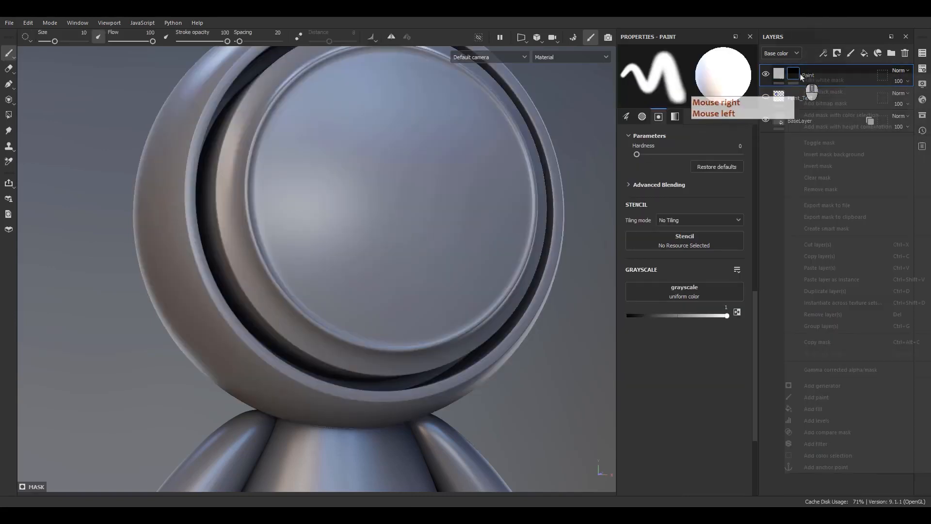
click(814, 398)
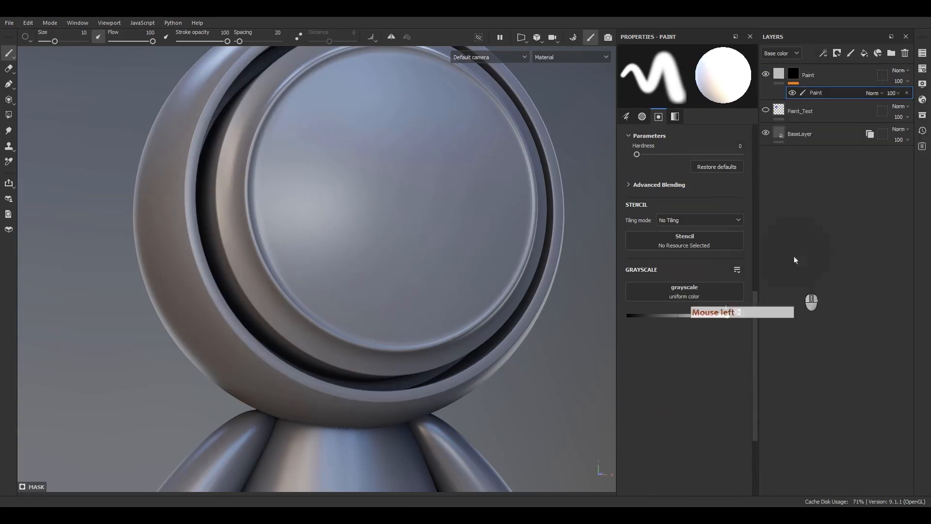
Paint a hook-shaped stroke into the mask on the head's front face and set the fill's base color to red DA1919
click(819, 97)
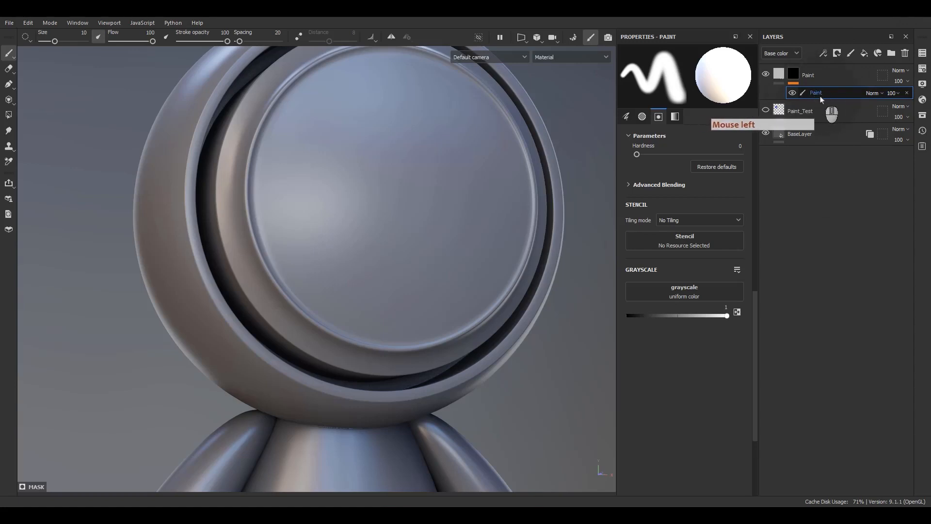
mouse_move(460, 175)
mouse_down()
mouse_move(450, 220)
mouse_move(353, 160)
mouse_move(384, 131)
mouse_up()
click(604, 320)
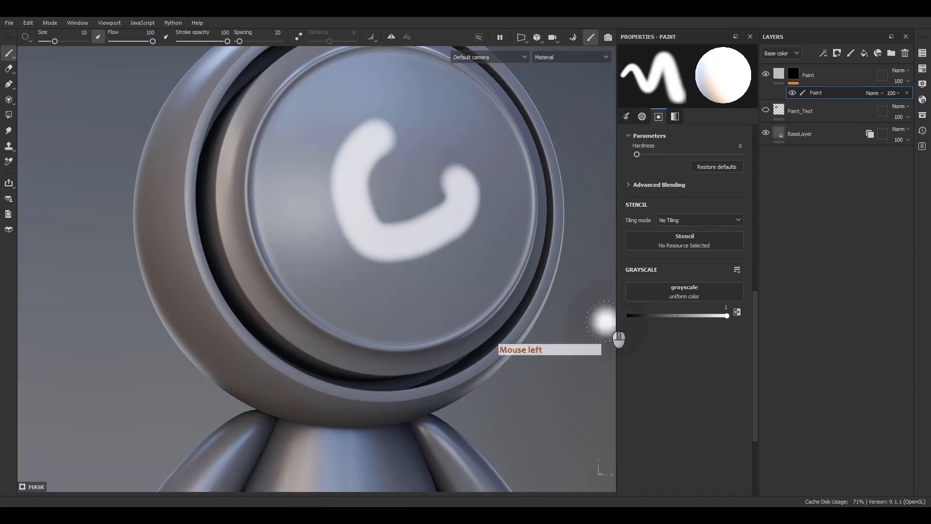
click(776, 80)
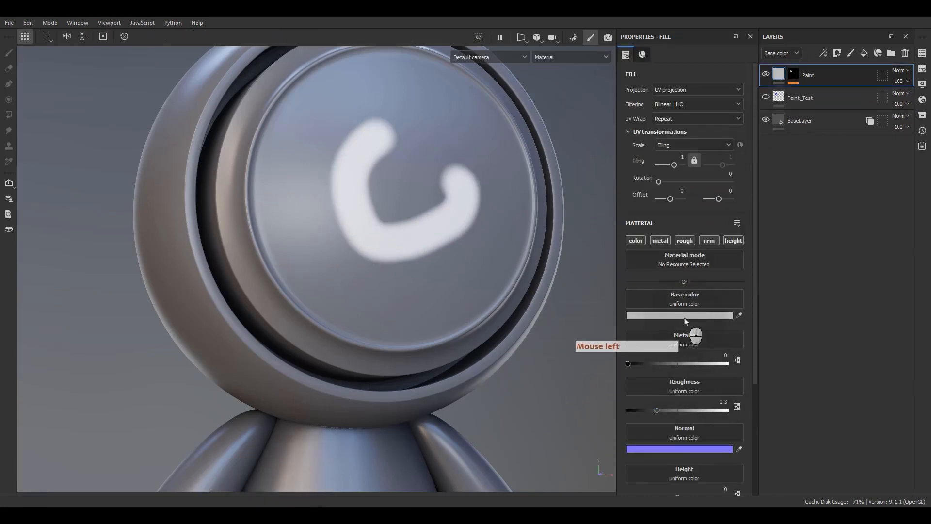
click(686, 315)
click(778, 363)
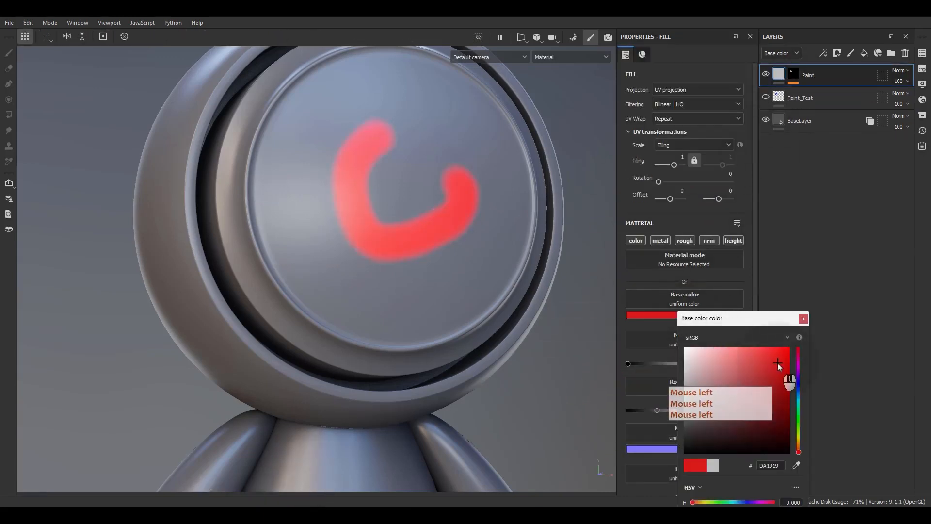
click(804, 318)
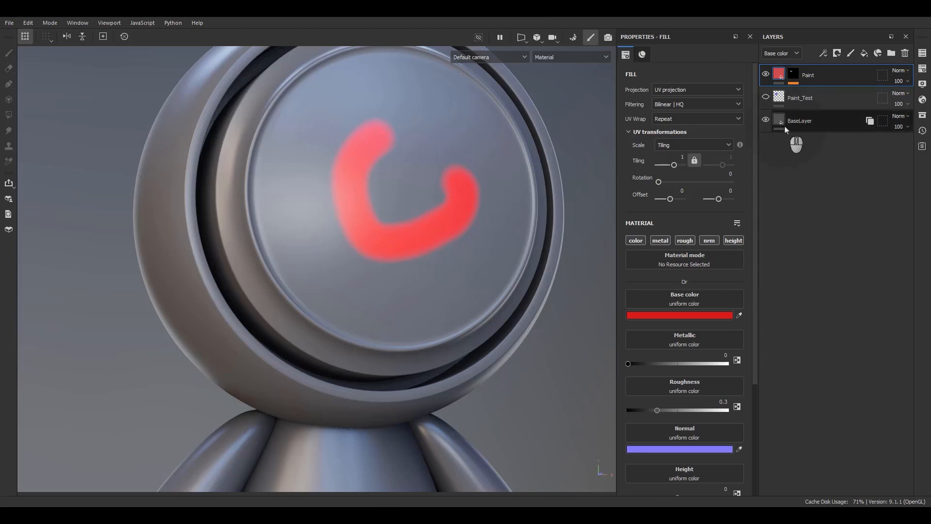
Delete the Paint fill layer and make the Paint_Test layer visible again
click(902, 53)
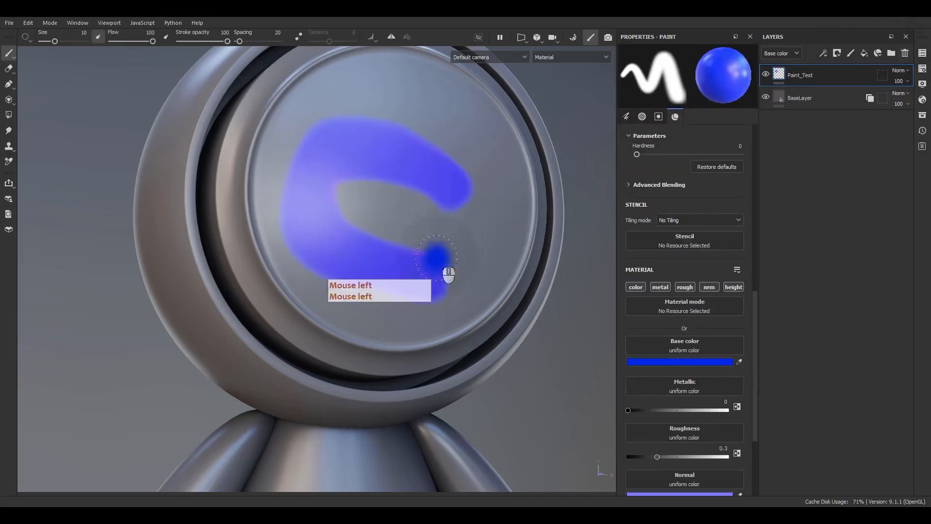
Erase the whole blue C-shaped stroke from the head's front face in the Paint_Test layer
alt+middle_drag(485, 351, 510, 376)
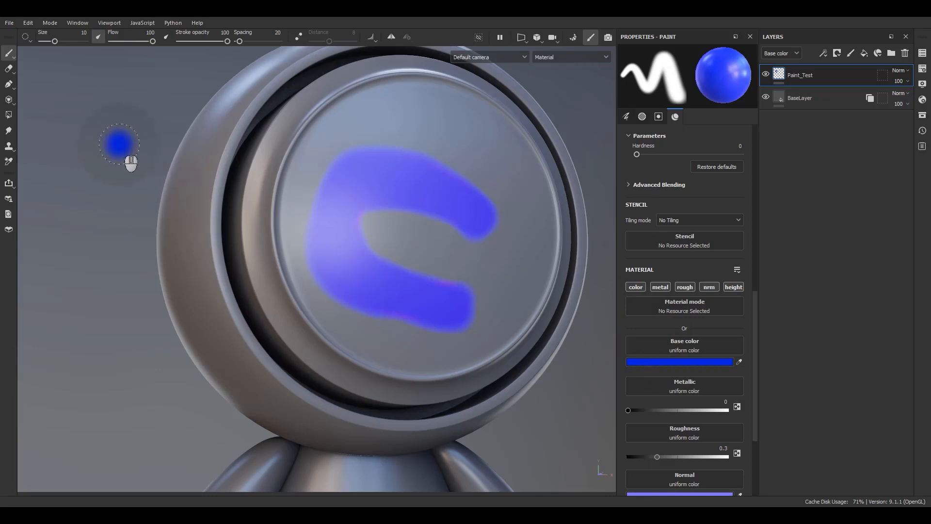
click(8, 69)
mouse_move(501, 342)
mouse_down()
mouse_move(345, 282)
mouse_move(462, 339)
mouse_move(337, 322)
mouse_move(495, 258)
mouse_move(568, 202)
mouse_move(311, 220)
mouse_move(494, 266)
mouse_move(500, 225)
mouse_move(455, 123)
mouse_up()
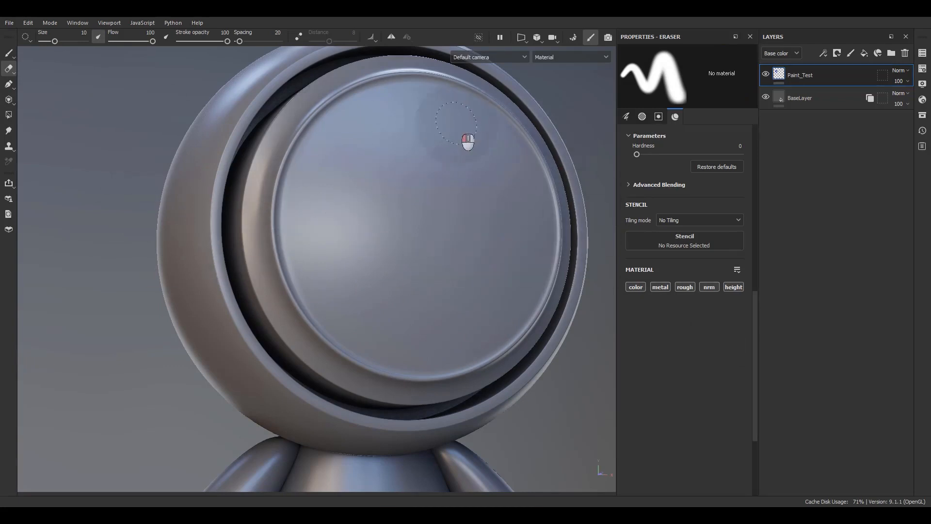
drag(339, 75, 495, 304)
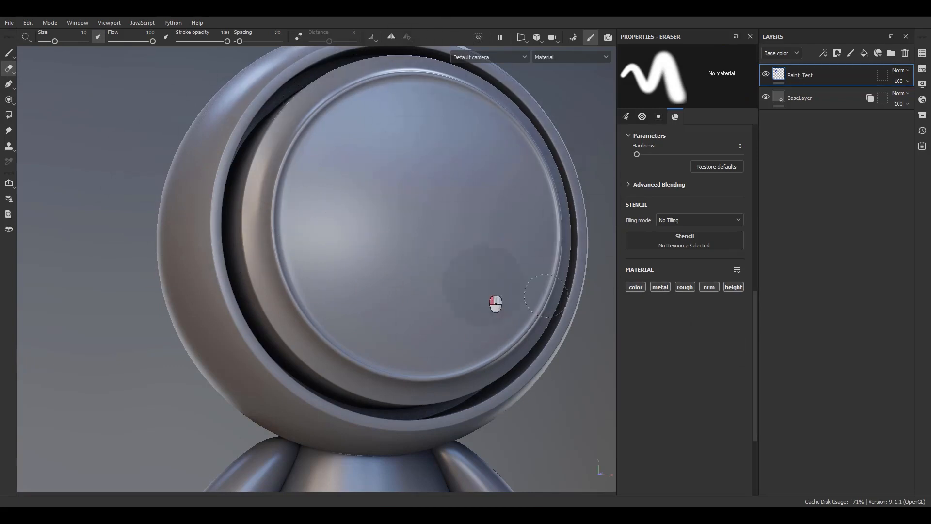
Switch back to the Paint tool and set its material to metallic 1 and roughness 0
click(9, 53)
scroll(661, 372, down, 2)
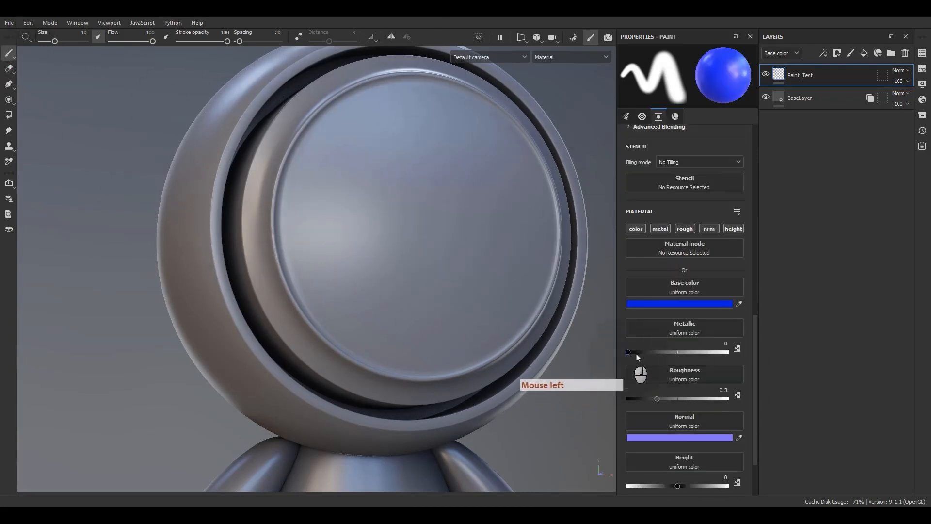
drag(637, 353, 754, 364)
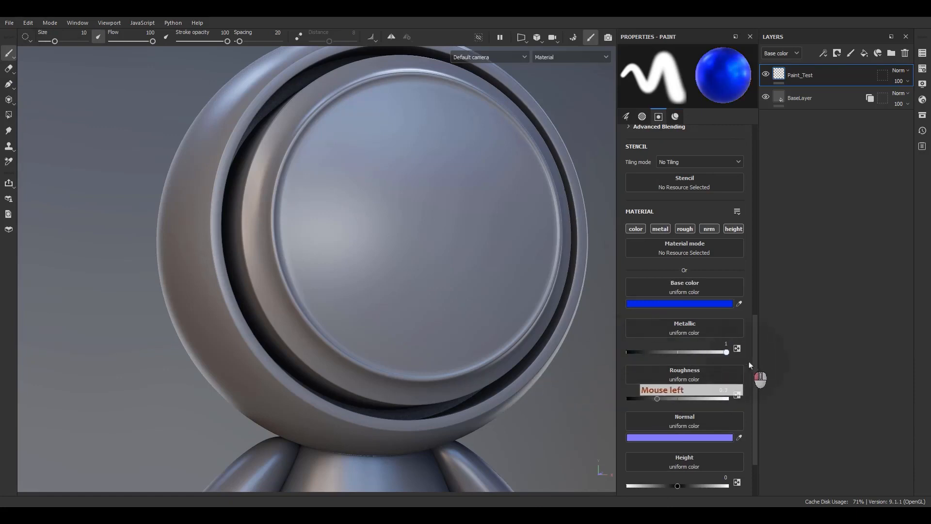
drag(664, 391, 627, 398)
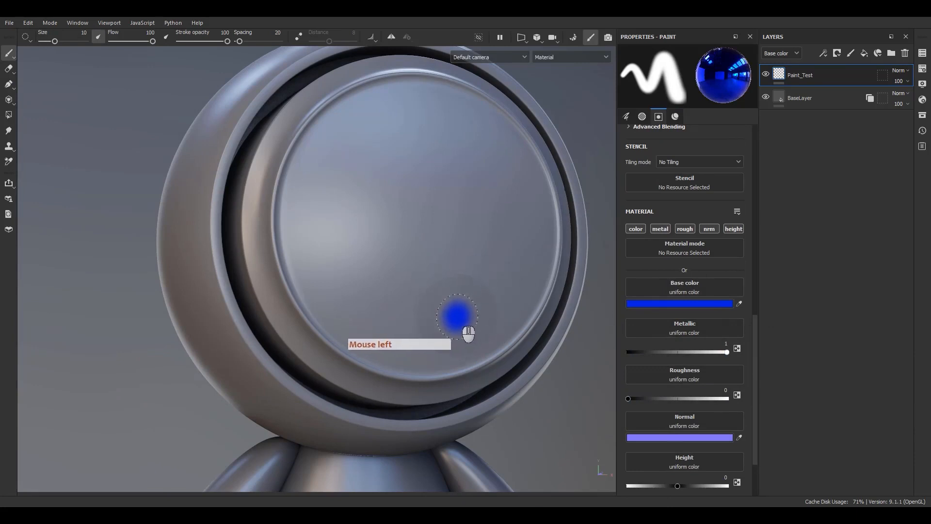
Paint a slanted oval patch of shiny blue metal on the head's front face and undo the extra dab beside it
mouse_move(476, 316)
mouse_down()
mouse_move(478, 298)
mouse_move(403, 188)
mouse_move(370, 214)
mouse_move(468, 326)
mouse_move(443, 293)
mouse_move(430, 221)
mouse_move(394, 241)
mouse_move(414, 228)
mouse_up()
drag(445, 291, 452, 346)
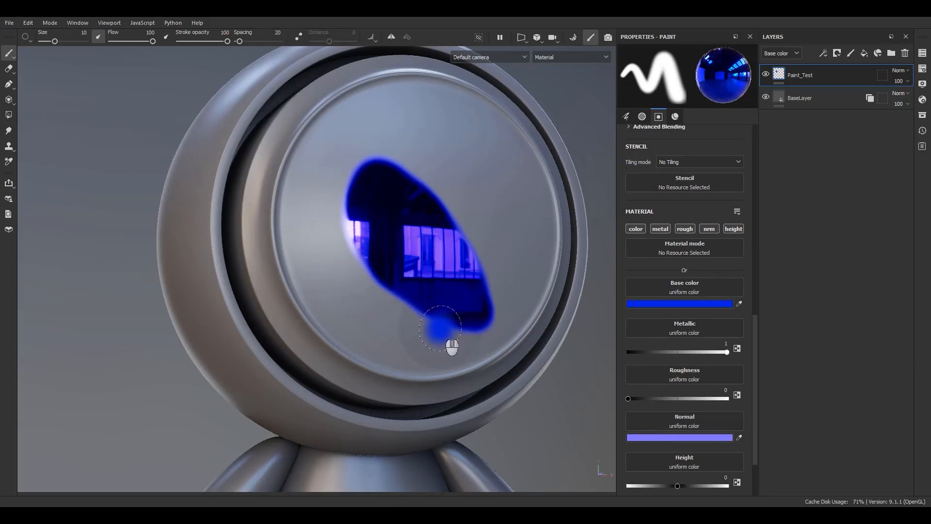
key(ctrl+z)
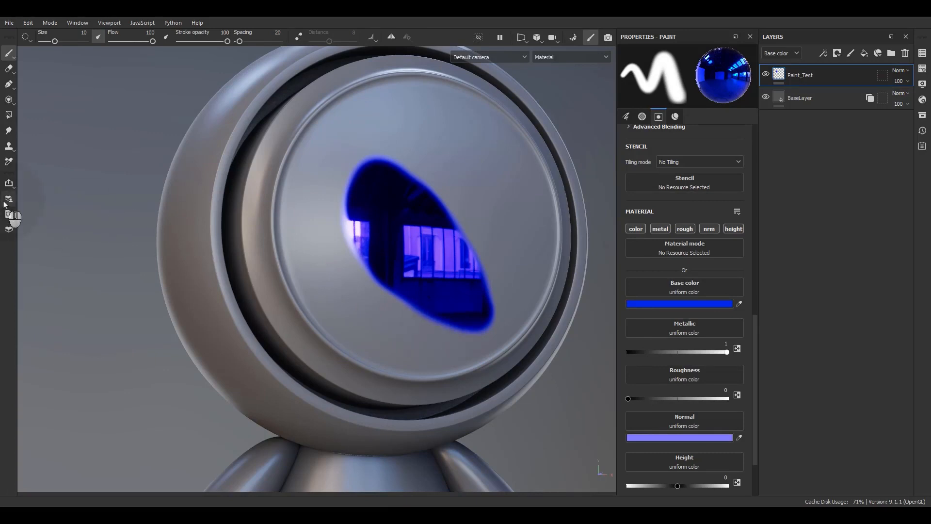
Limit the Eraser to the metal channel only and erase the metallic value across the blue patch
key(e)
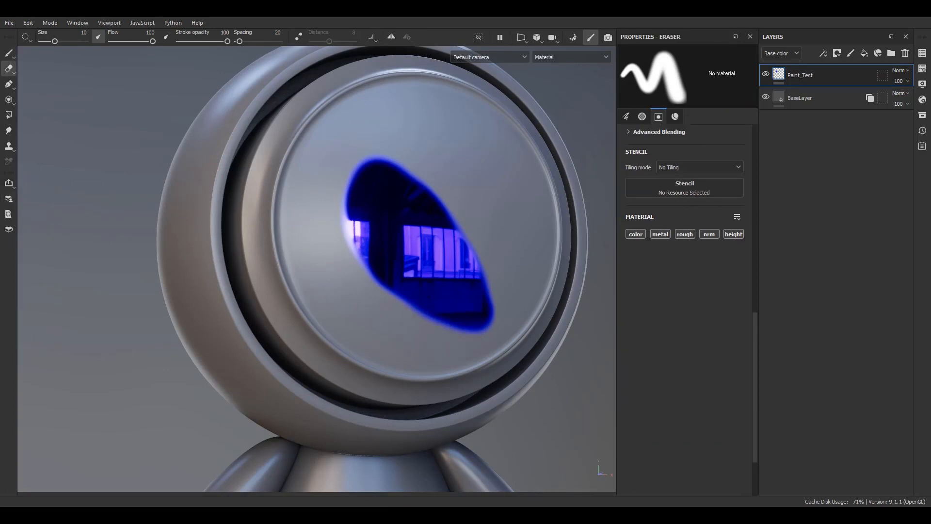
click(8, 72)
click(43, 67)
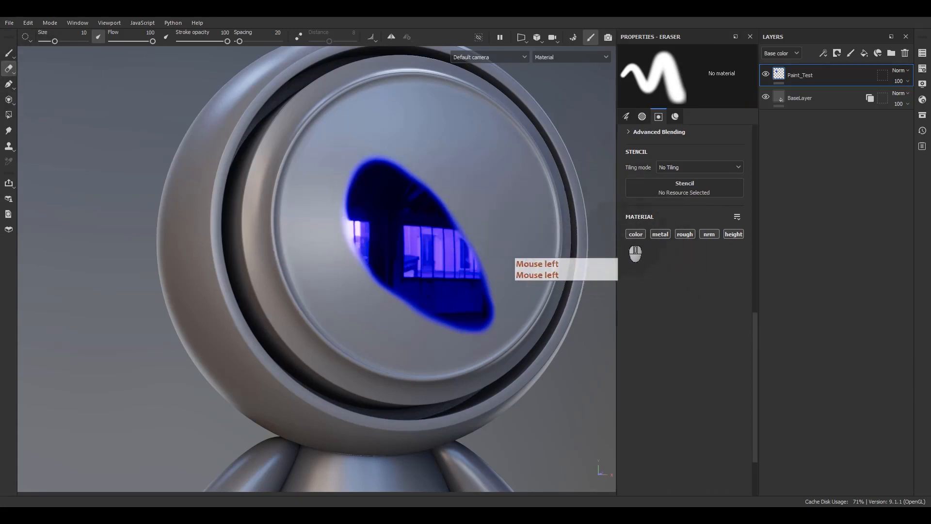
click(711, 235)
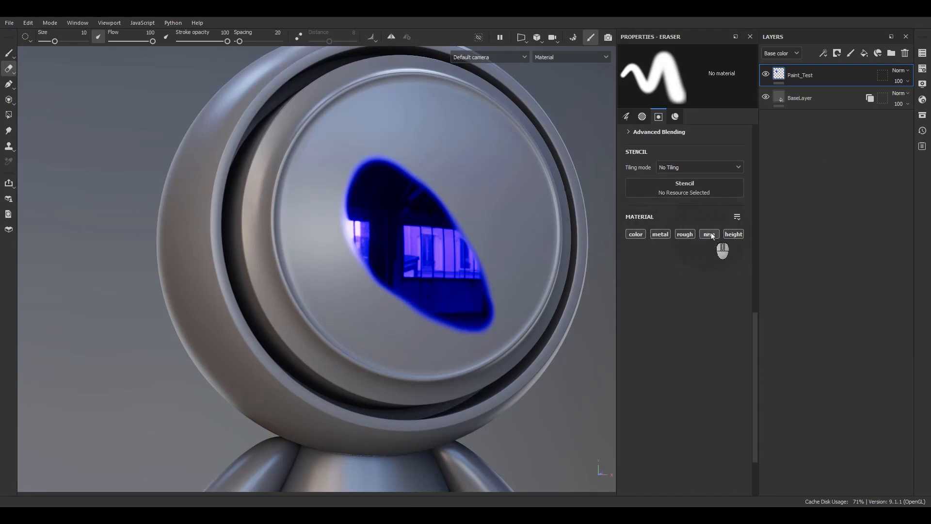
alt+click(669, 234)
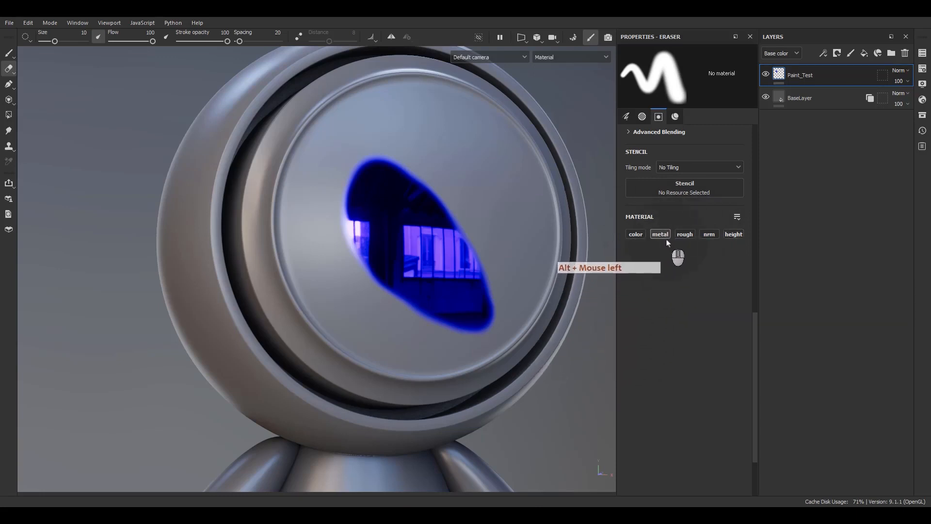
mouse_move(484, 328)
mouse_down()
mouse_move(529, 285)
mouse_move(575, 316)
mouse_move(579, 273)
mouse_move(432, 222)
mouse_move(561, 219)
mouse_move(461, 192)
mouse_up()
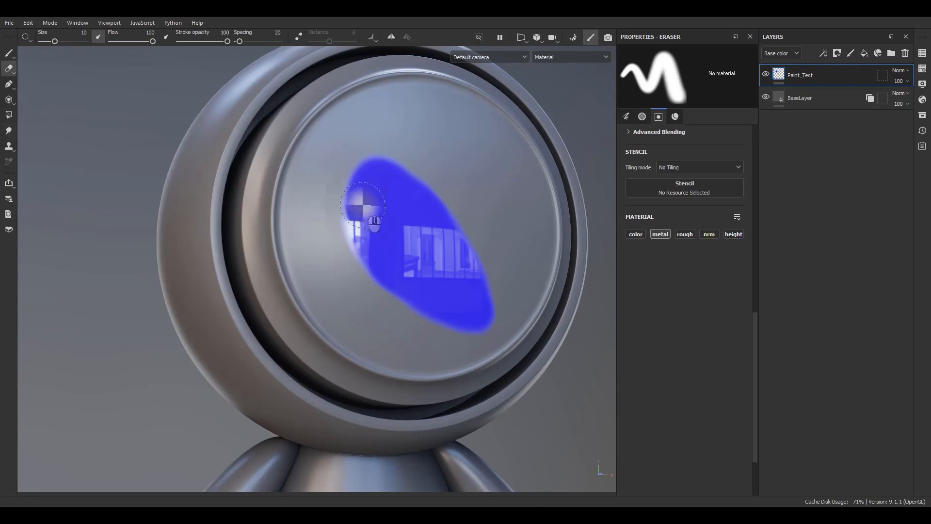
Switch back to the Paint tool and reduce the brush size to 1.48
click(8, 54)
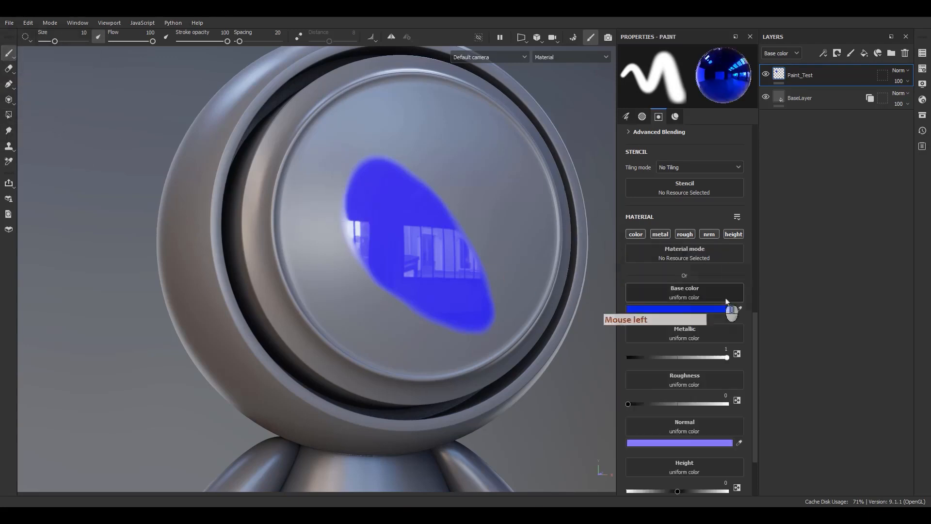
scroll(679, 300, down, 3)
scroll(659, 294, up, 8)
scroll(659, 242, up, 6)
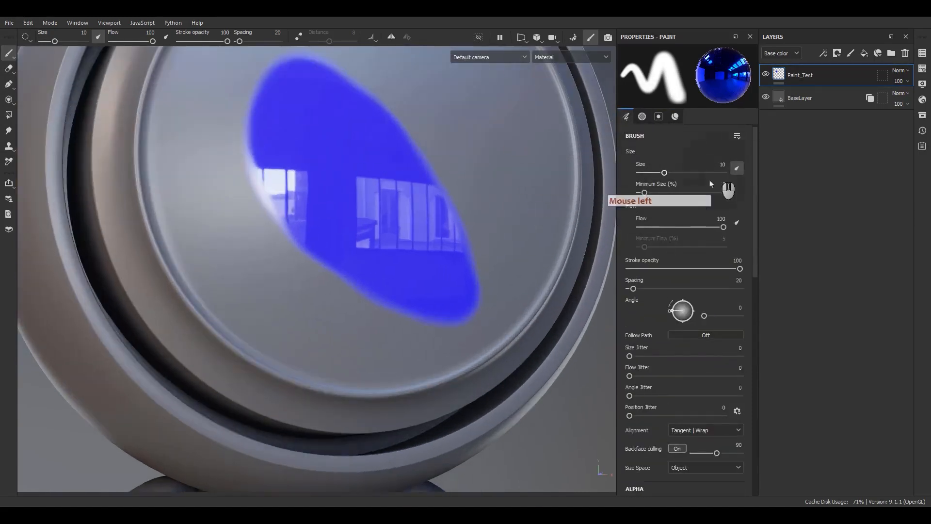
scroll(444, 271, down, 2)
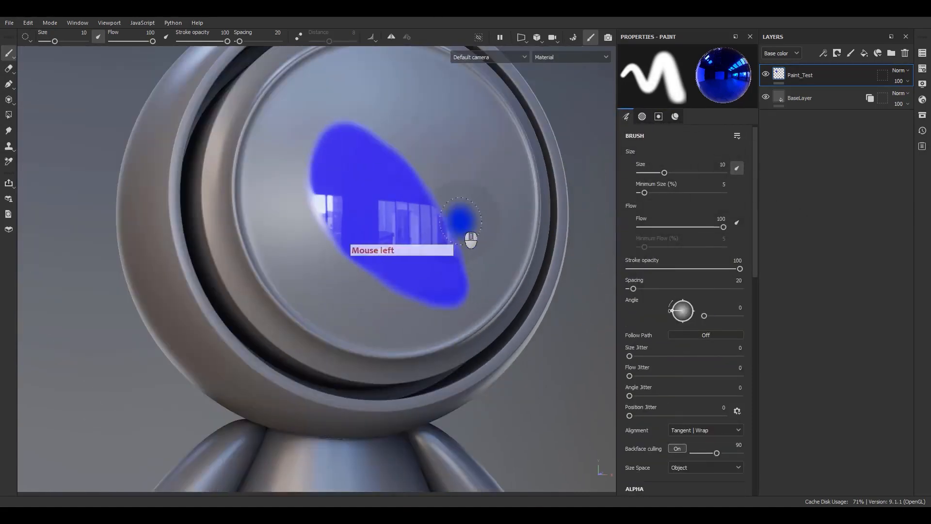
alt+middle_drag(460, 226, 443, 284)
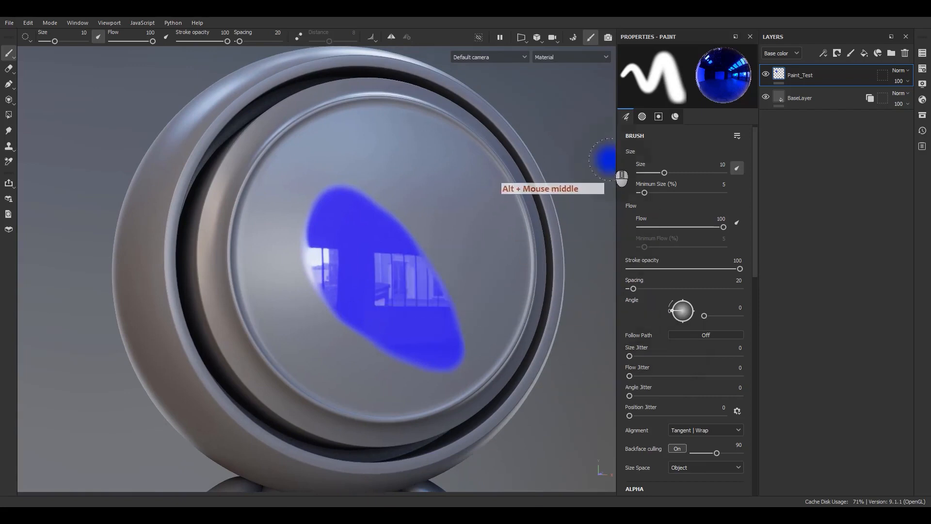
mouse_move(663, 172)
mouse_down()
mouse_move(644, 183)
mouse_move(677, 176)
mouse_move(648, 175)
mouse_up()
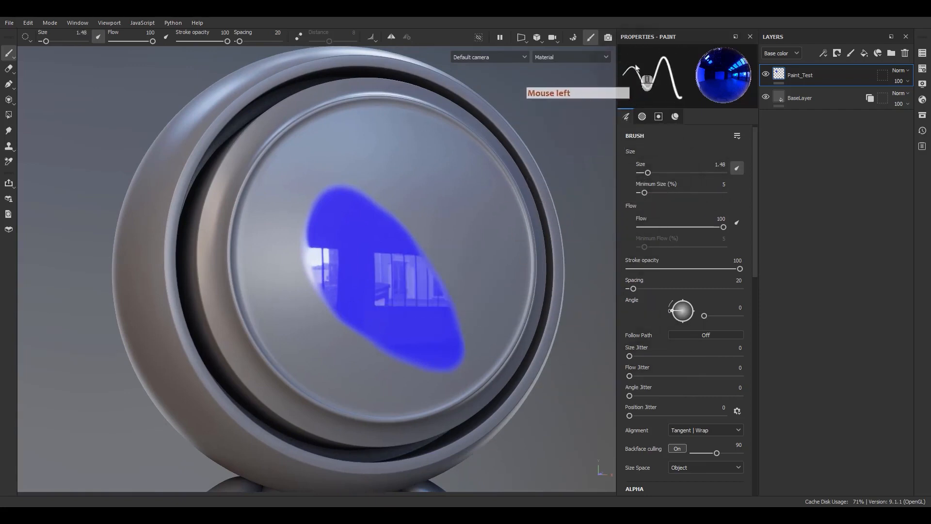
Try the brush in the stroke preview and paint a long curved blue line above the oval patch on the front face
mouse_move(629, 50)
mouse_down()
mouse_move(662, 98)
mouse_move(639, 78)
mouse_move(640, 89)
mouse_move(670, 64)
mouse_move(649, 88)
mouse_up()
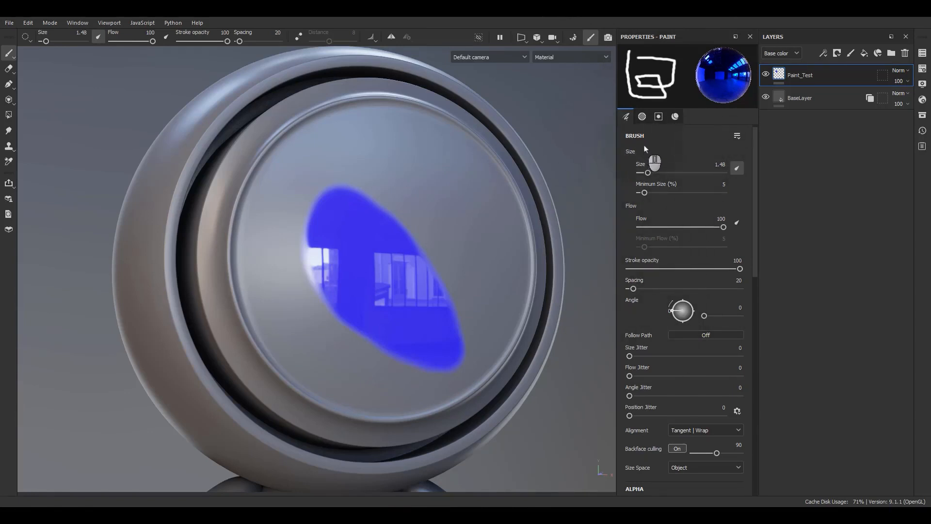
mouse_move(334, 160)
mouse_down()
mouse_move(425, 183)
mouse_move(472, 230)
mouse_move(456, 186)
mouse_move(415, 130)
mouse_move(296, 167)
mouse_move(381, 163)
mouse_up()
alt+right_drag(381, 163, 516, 295)
alt+middle_drag(515, 295, 513, 279)
alt+drag(513, 279, 487, 260)
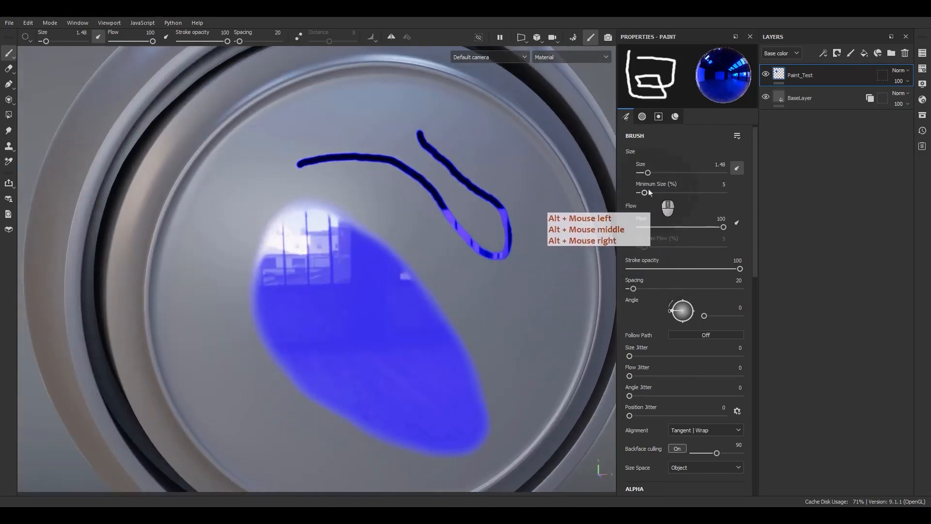
Paint two wavy strokes with varying pen pressure beside the oval patch, using the existing minimum brush size
mouse_move(653, 190)
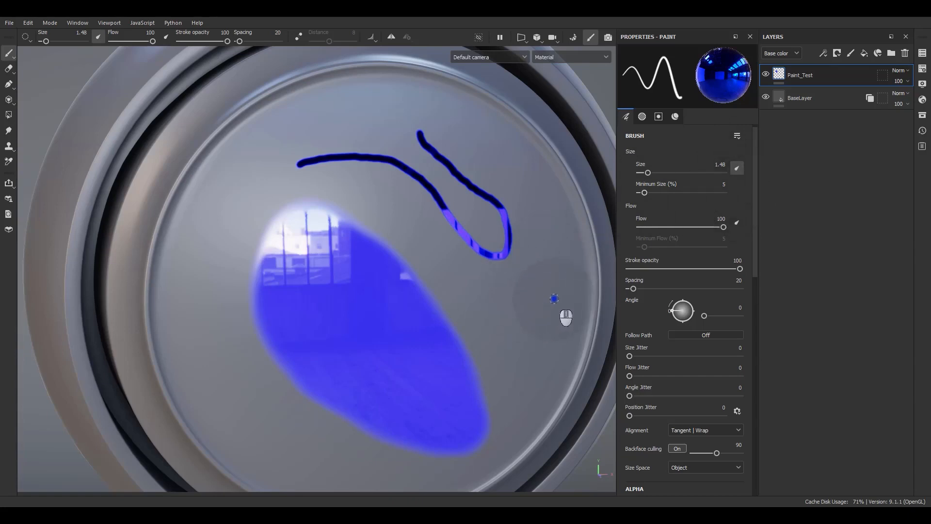
mouse_move(556, 294)
mouse_down()
mouse_move(516, 292)
mouse_move(529, 322)
mouse_up()
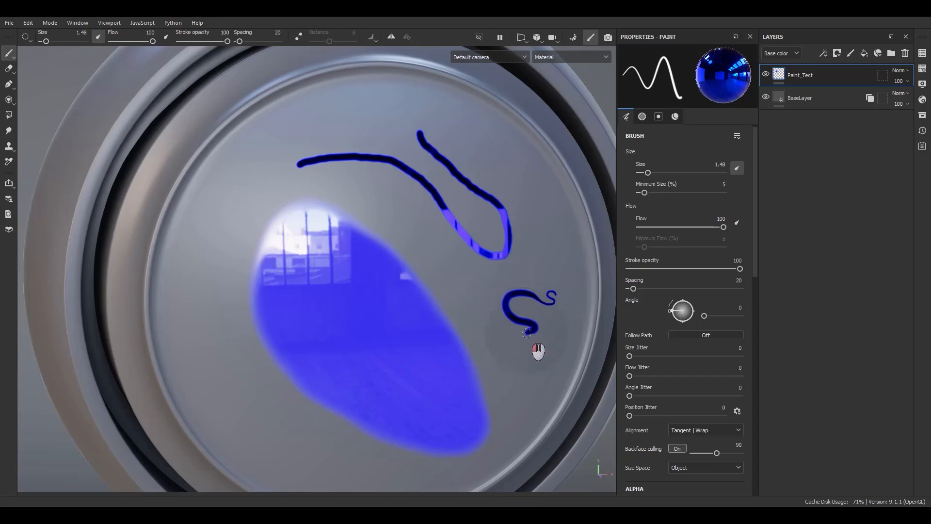
drag(531, 359, 493, 375)
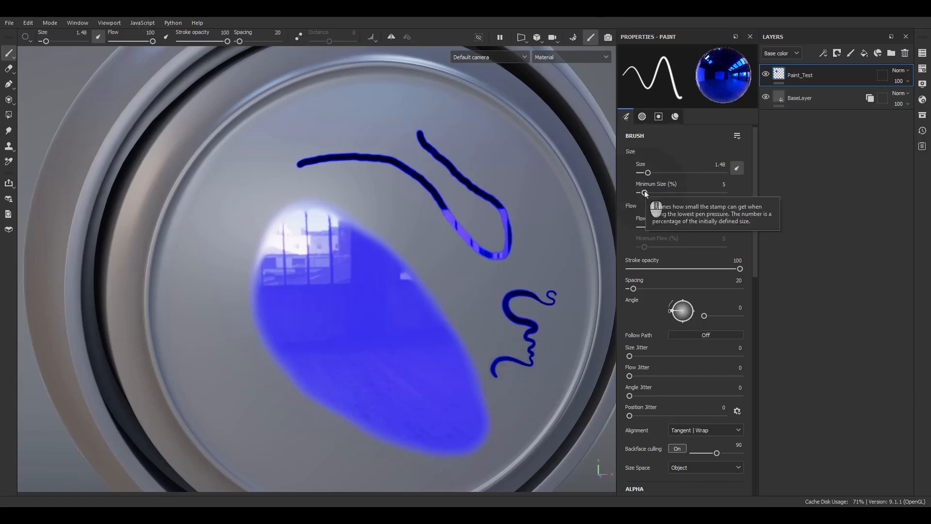
Paint one short squiggle with the brush's minimum size at 100% and another with it at 0%
drag(645, 193, 755, 194)
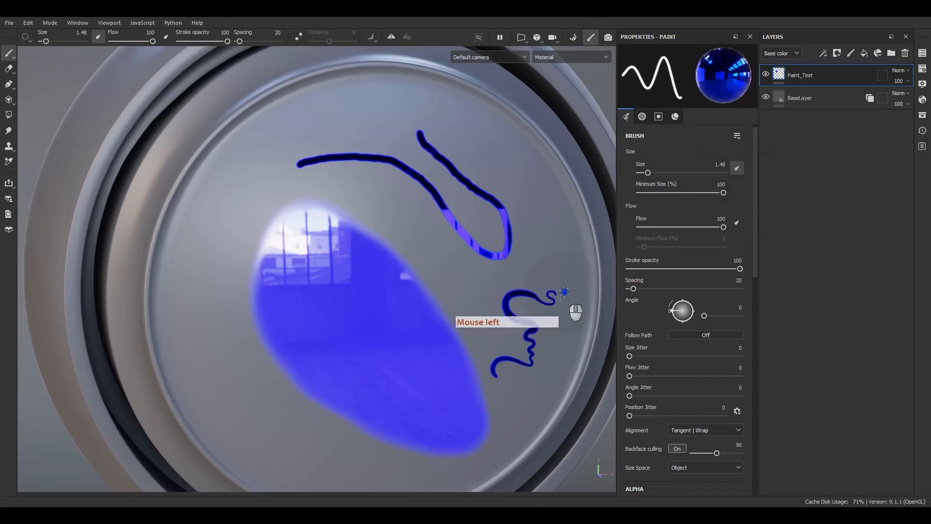
mouse_move(496, 273)
mouse_down()
mouse_move(489, 287)
mouse_move(471, 290)
mouse_move(486, 307)
mouse_move(468, 314)
mouse_move(464, 329)
mouse_up()
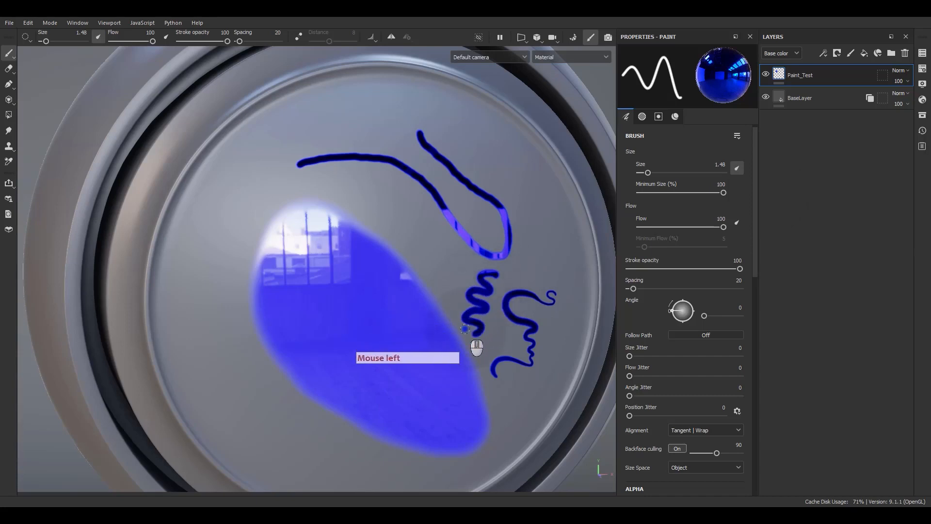
drag(681, 193, 639, 193)
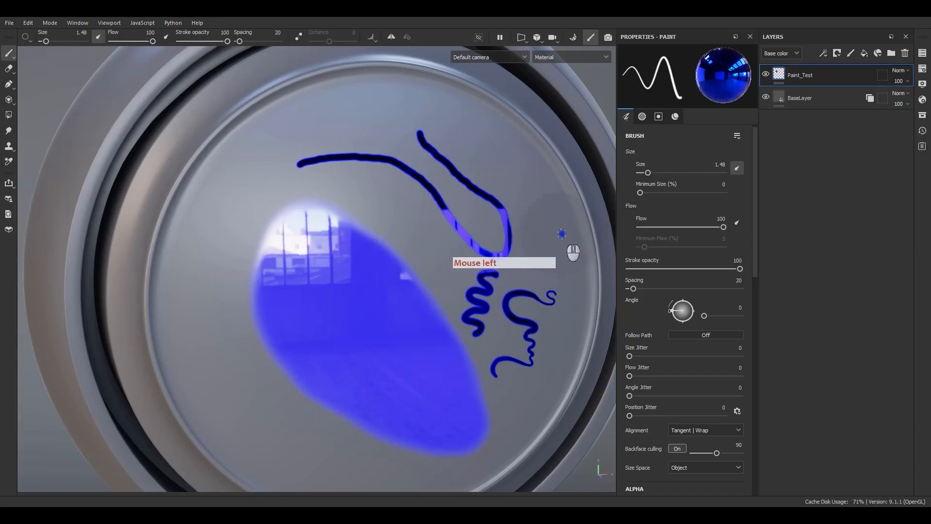
mouse_move(552, 232)
mouse_down()
mouse_move(552, 266)
mouse_move(541, 279)
mouse_up()
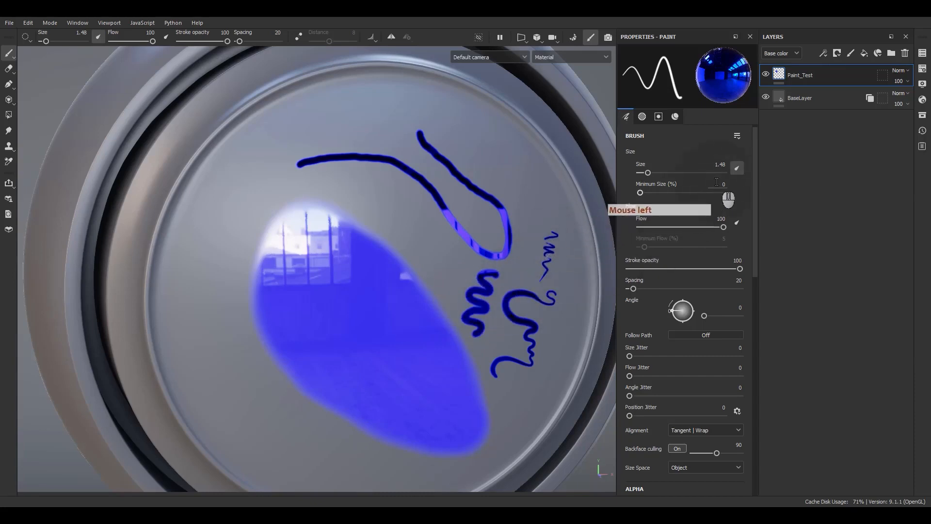
Set the brush's minimum size to 10% and paint a short test squiggle above the previous thin one
click(737, 183)
text(10)
key(Return)
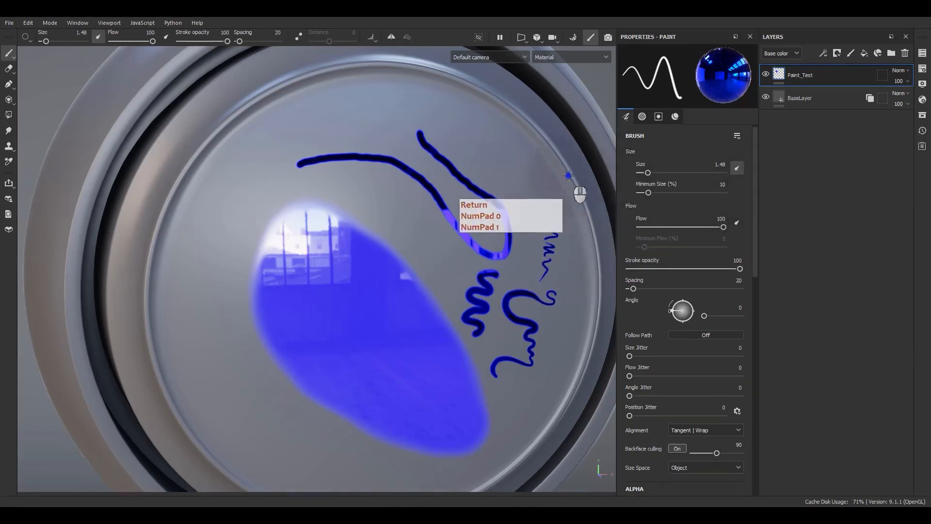
click(535, 188)
drag(533, 190, 537, 217)
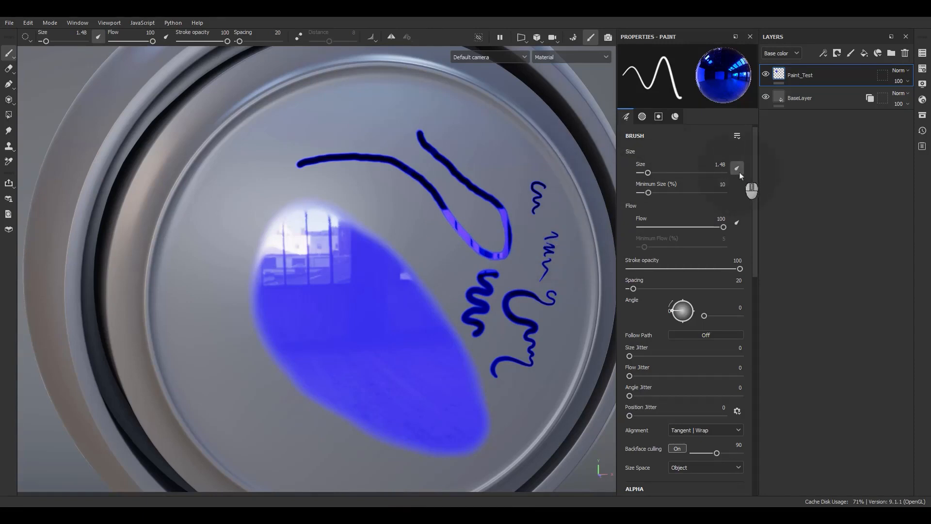
Paint a looping stroke of uniform width with size pen pressure disabled, and re-enable the pressure control
click(736, 168)
mouse_move(511, 139)
mouse_down()
mouse_move(490, 189)
mouse_move(485, 240)
mouse_up()
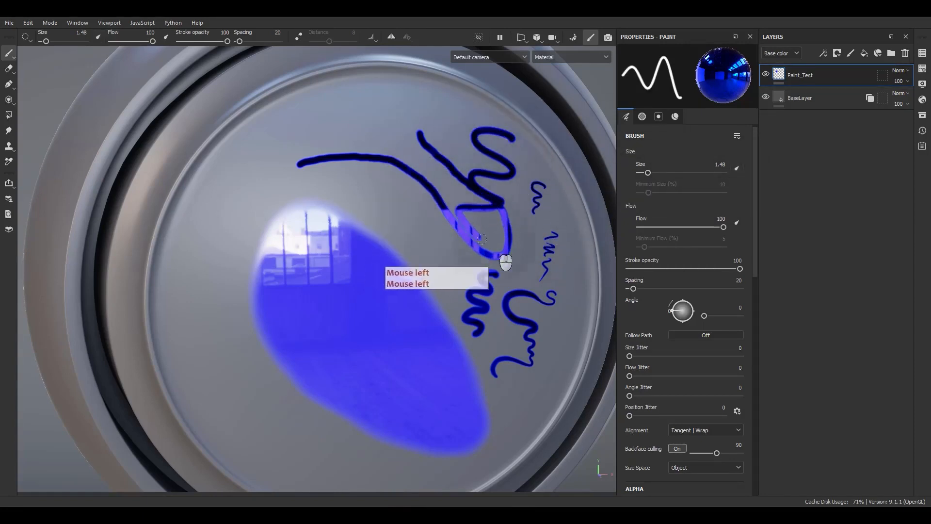
click(736, 168)
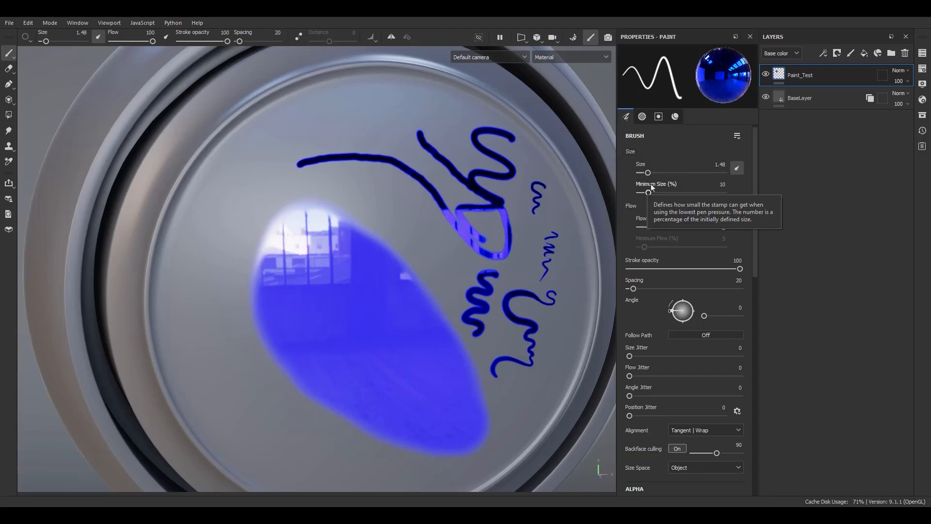
click(743, 171)
click(743, 171)
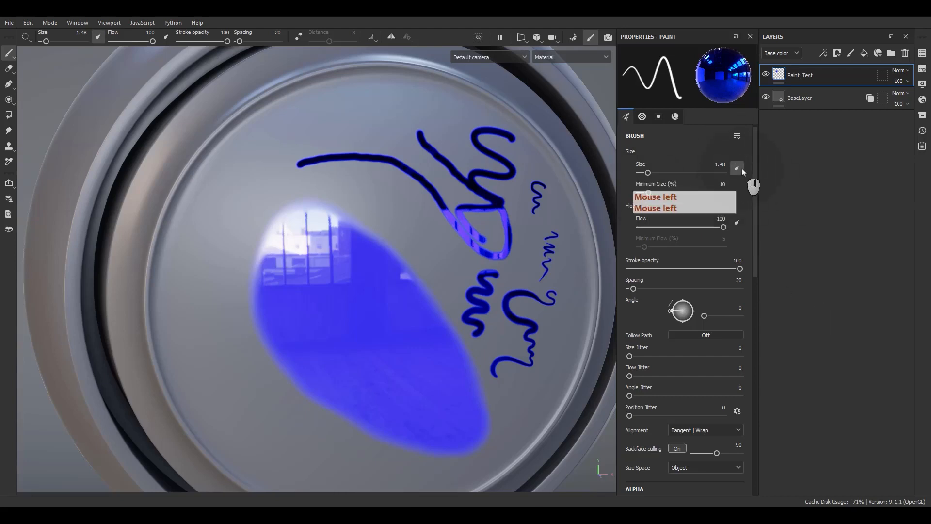
click(744, 170)
click(743, 171)
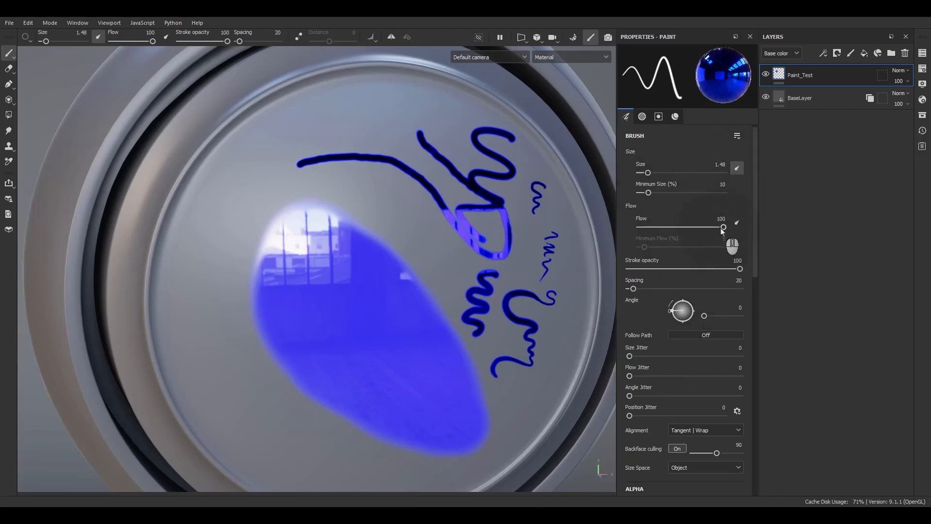
mouse_move(722, 227)
mouse_down()
mouse_move(654, 233)
mouse_move(760, 237)
mouse_up()
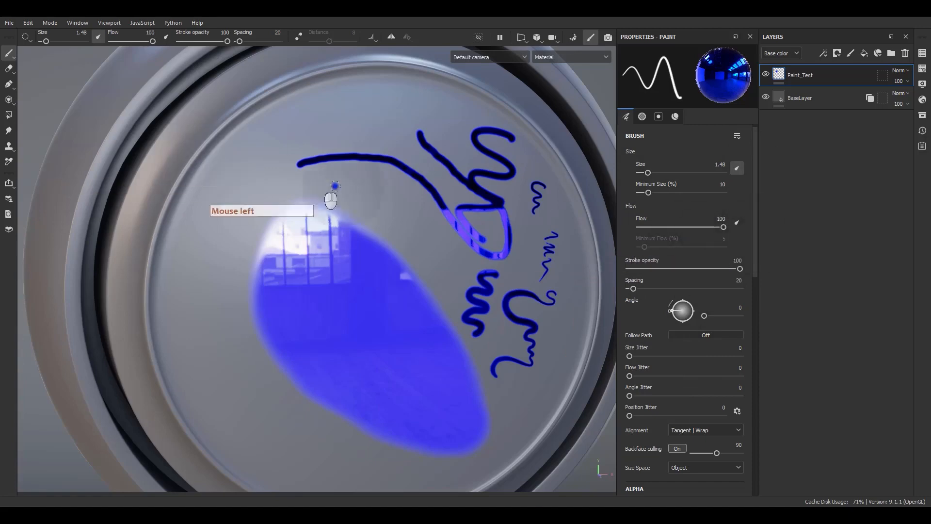
Enable all material channels for the Eraser and erase every blue mark from the front face with a size of 13.7
alt+middle_drag(431, 315, 486, 266)
alt+right_drag(486, 266, 339, 48)
alt+middle_drag(415, 370, 417, 334)
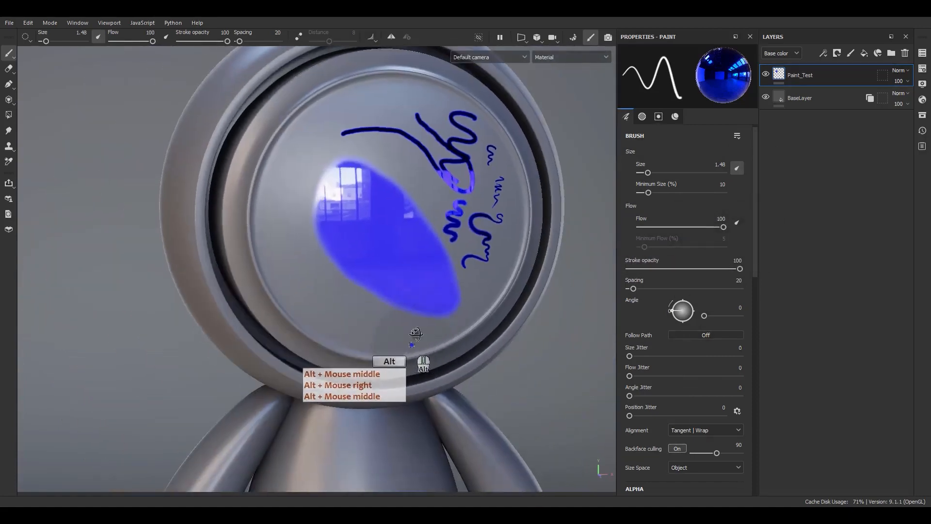
alt+drag(415, 334, 413, 310)
key(F2)
key(2)
ctrl+right_drag(383, 256, 434, 250)
scroll(688, 379, down, 5)
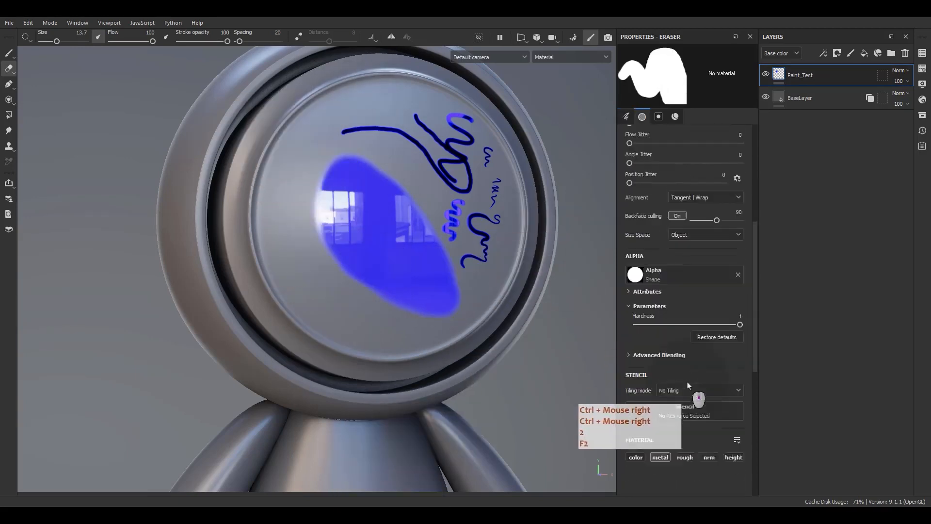
scroll(687, 385, down, 2)
alt+click(661, 399)
mouse_move(406, 243)
mouse_down()
mouse_move(421, 242)
mouse_move(370, 251)
mouse_move(526, 97)
mouse_move(409, 145)
mouse_move(430, 324)
mouse_move(408, 141)
mouse_move(437, 121)
mouse_move(450, 128)
mouse_up()
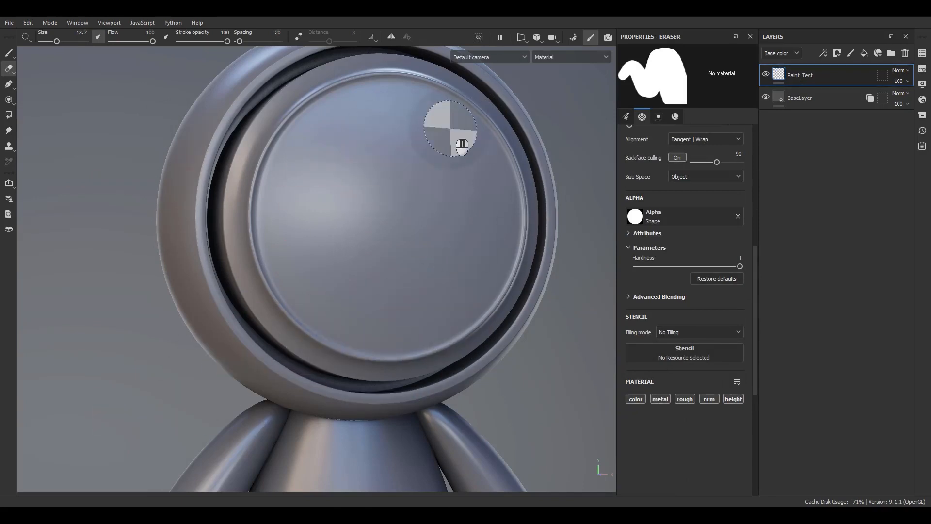
key(1)
key(2)
key(1)
key(2)
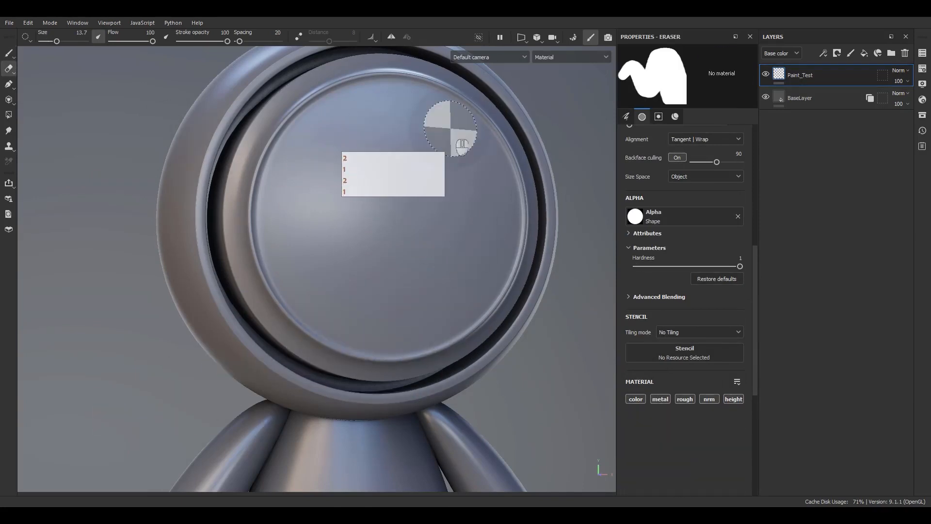
Switch back to the Paint tool and set its brush size to 2.55
alt+middle_drag(395, 183, 373, 206)
key(1)
ctrl+right_drag(387, 224, 402, 218)
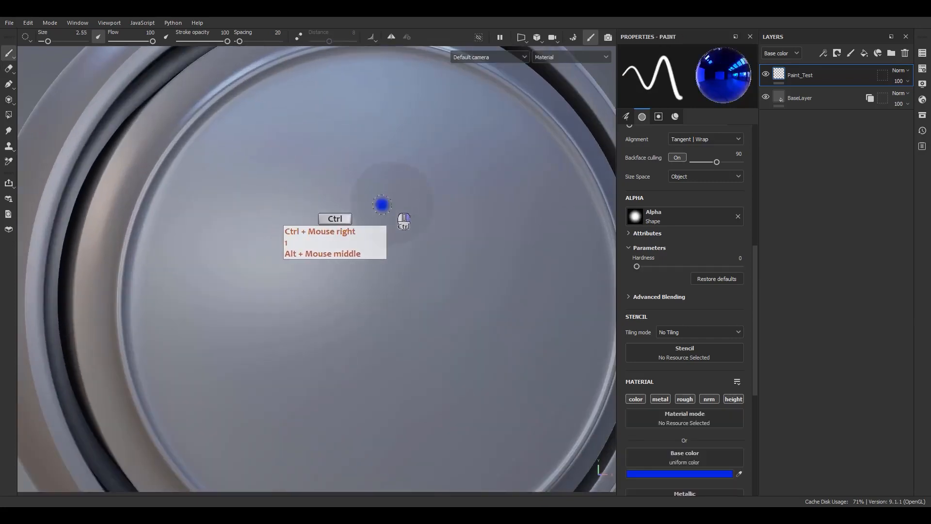
mouse_move(402, 218)
alt+middle_down()
mouse_move(414, 245)
mouse_move(381, 247)
alt+middle_up()
With the flow set to 10 and size pen pressure off, paint overlapping soft blue strokes across the middle of the front face
scroll(660, 218, up, 6)
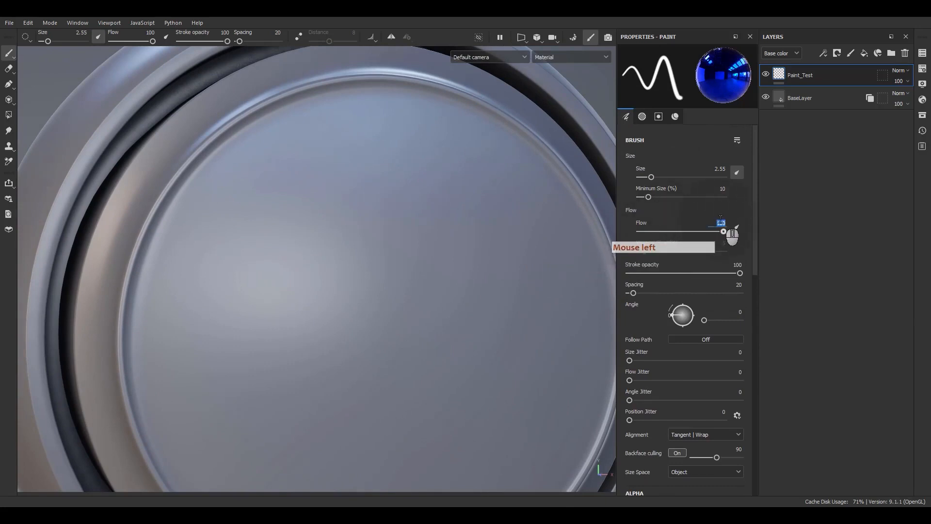
text(10)
key(Return)
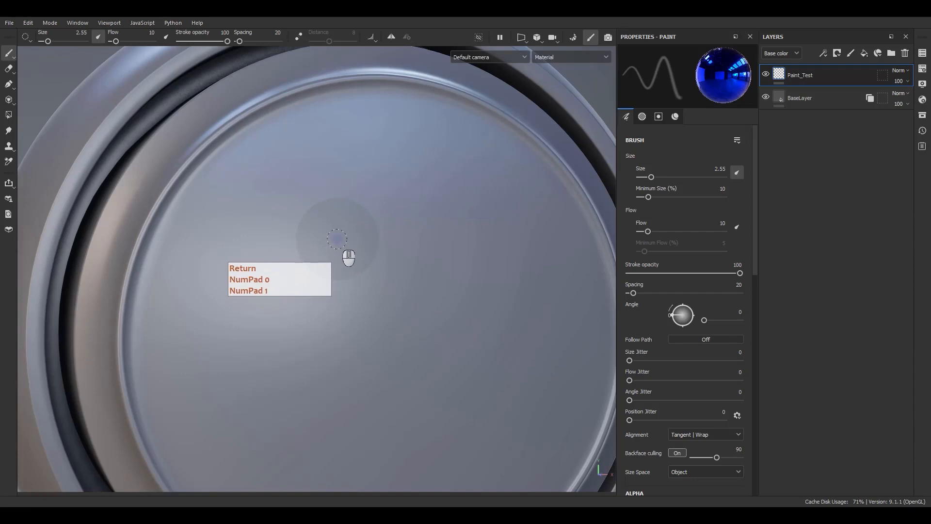
click(735, 173)
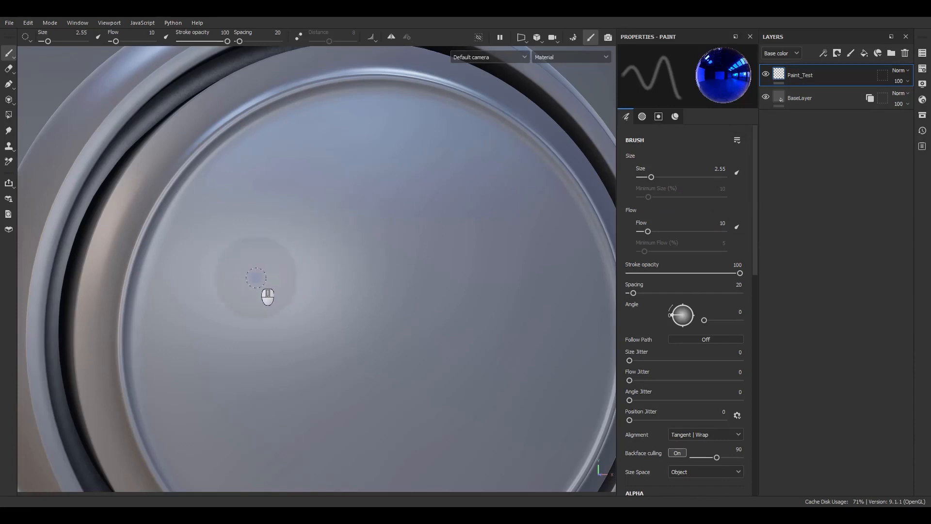
mouse_move(256, 278)
mouse_down()
mouse_move(309, 266)
mouse_move(427, 266)
mouse_move(500, 285)
mouse_move(400, 266)
mouse_move(279, 266)
mouse_move(481, 289)
mouse_move(371, 265)
mouse_move(382, 261)
mouse_move(290, 262)
mouse_move(541, 291)
mouse_up()
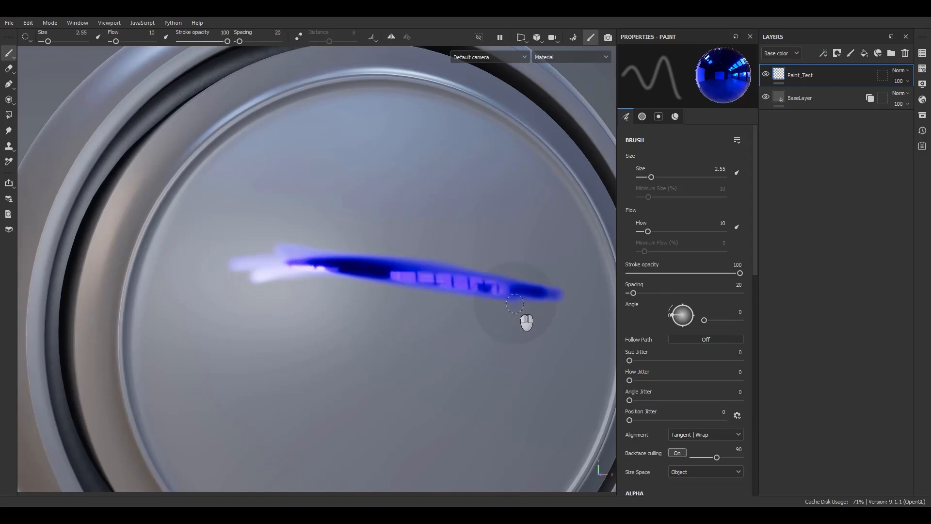
Set the flow to 100 and paint one solid blue stroke below the soft ones and another above them
click(723, 223)
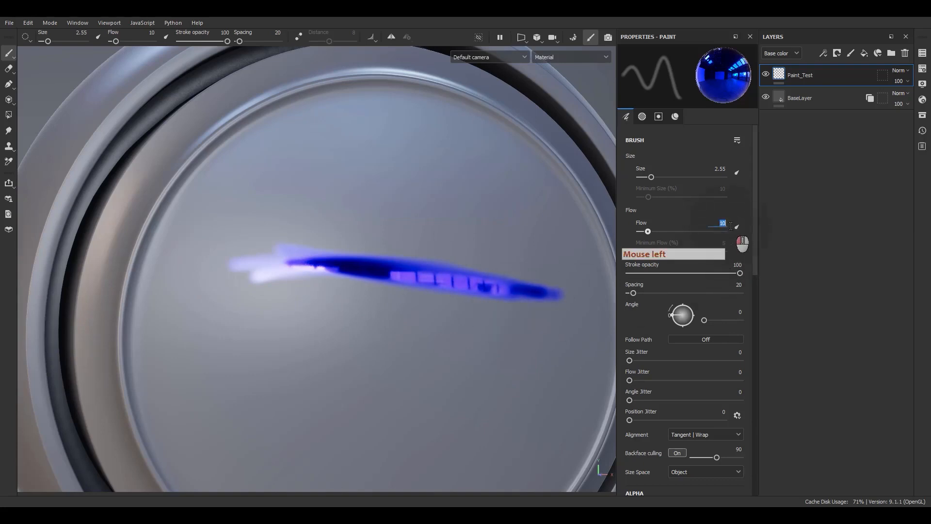
text(100)
key(Return)
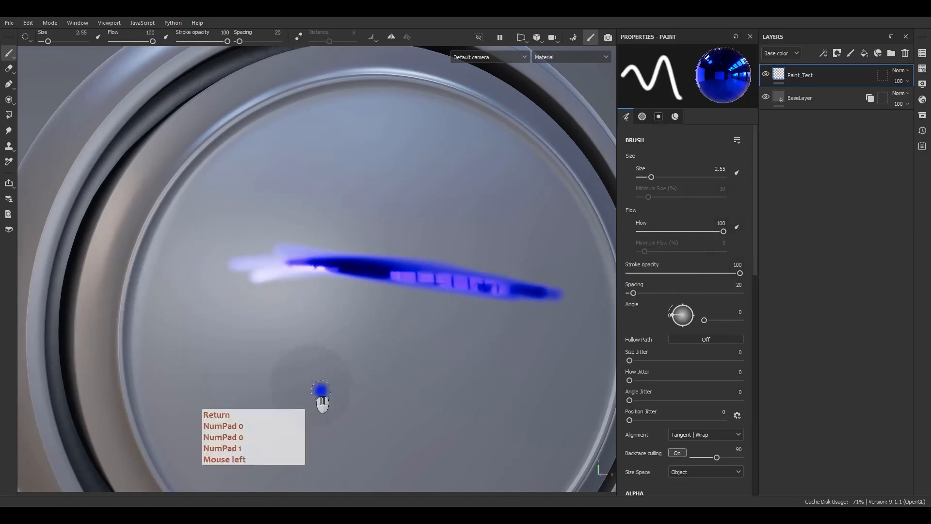
drag(542, 348, 294, 323)
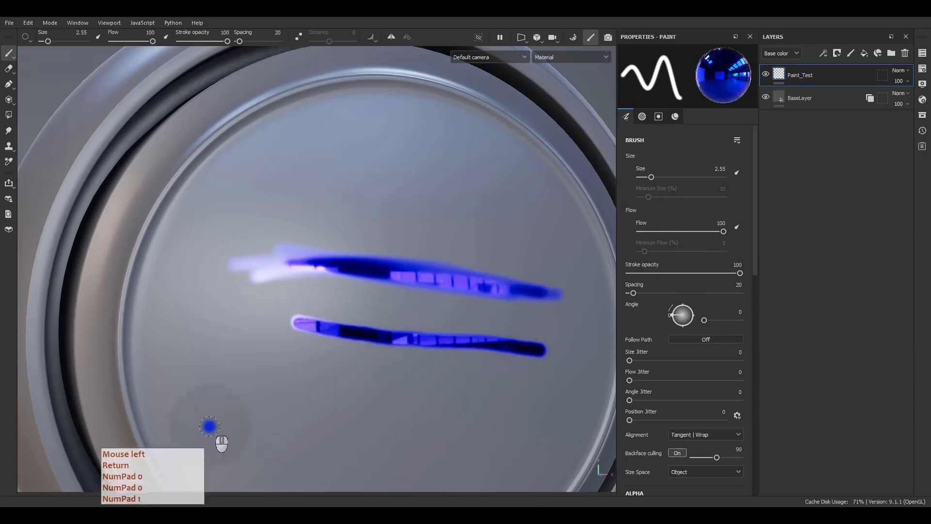
double_click(715, 223)
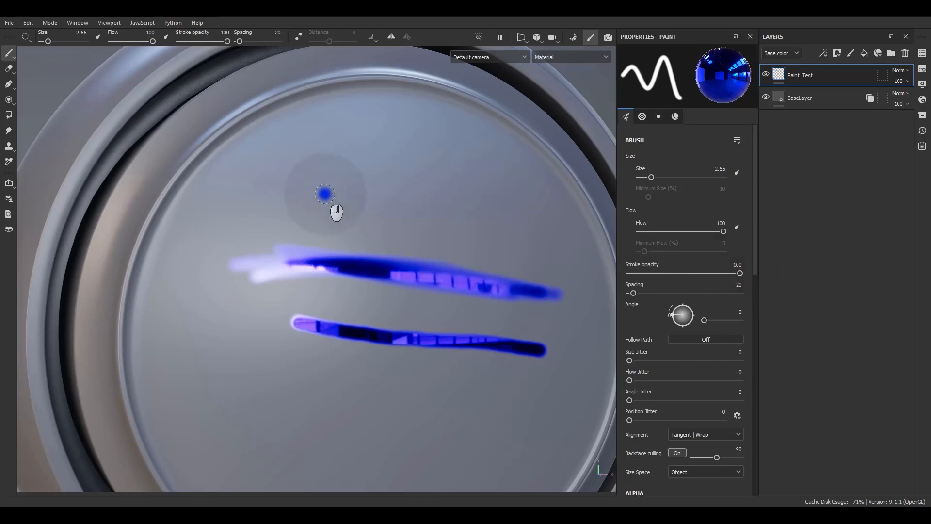
mouse_move(324, 194)
mouse_down()
mouse_move(412, 201)
mouse_move(548, 235)
mouse_move(522, 225)
mouse_move(427, 261)
mouse_move(436, 250)
mouse_up()
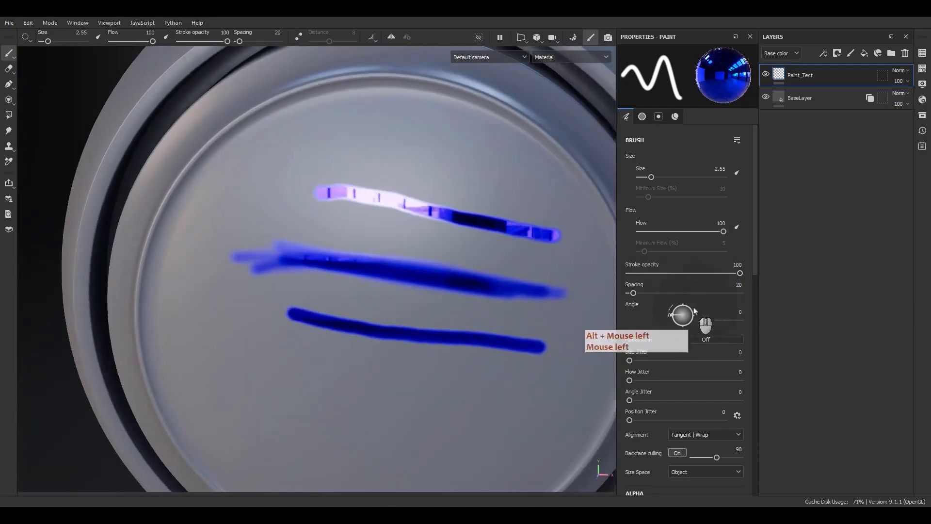
Set the stroke opacity to 10 and paint overlapping faint blue strokes above the uppermost solid line
click(734, 265)
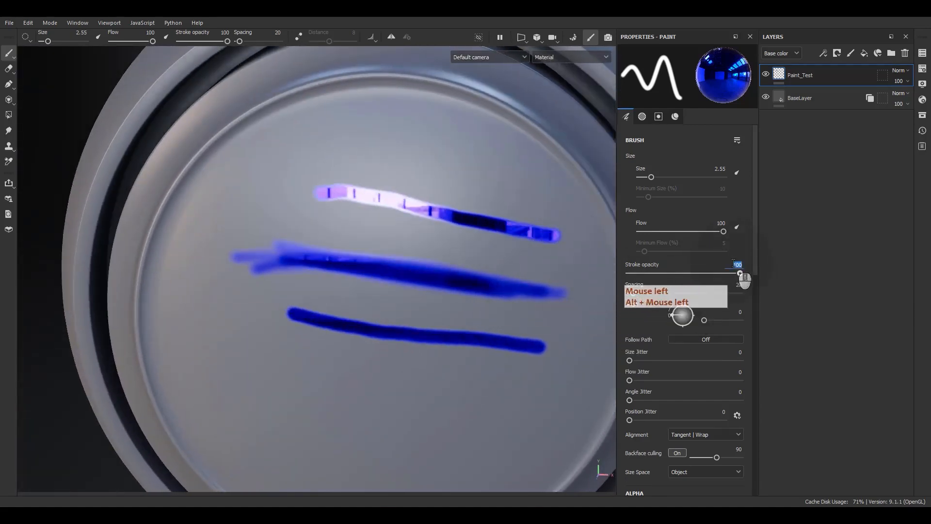
text(10)
key(Return)
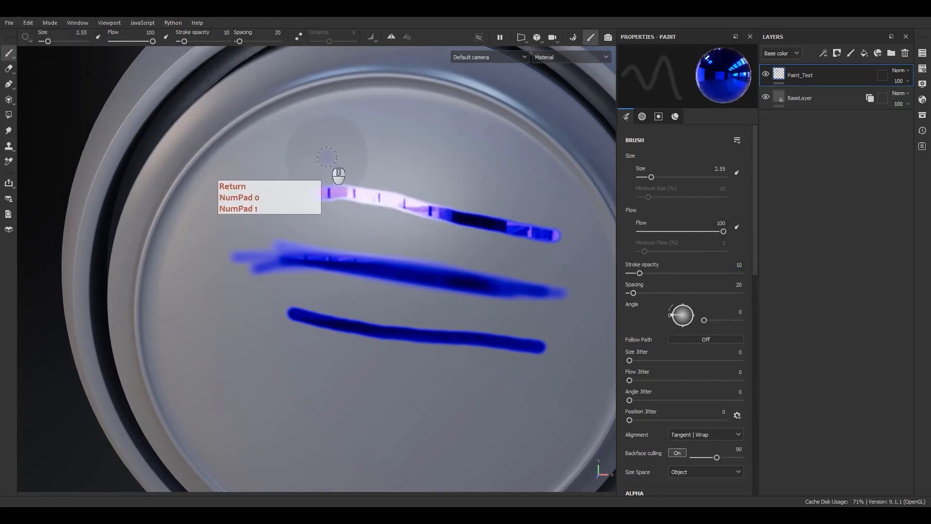
mouse_move(325, 156)
mouse_down()
mouse_move(564, 202)
mouse_move(390, 168)
mouse_move(353, 152)
mouse_move(558, 198)
mouse_move(340, 145)
mouse_move(560, 202)
mouse_move(374, 157)
mouse_move(436, 165)
mouse_move(433, 155)
mouse_move(395, 170)
mouse_up()
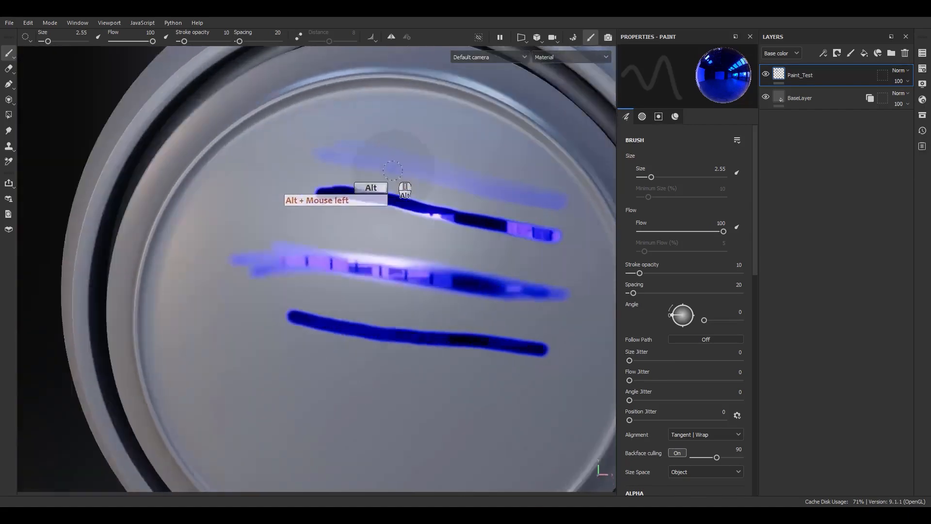
Take a closer look at the painted strokes and set the stroke opacity back to 100
alt+right_drag(395, 170, 420, 290)
alt+middle_drag(420, 291, 372, 300)
alt+drag(371, 301, 362, 278)
alt+middle_drag(362, 279, 427, 235)
alt+drag(427, 235, 469, 273)
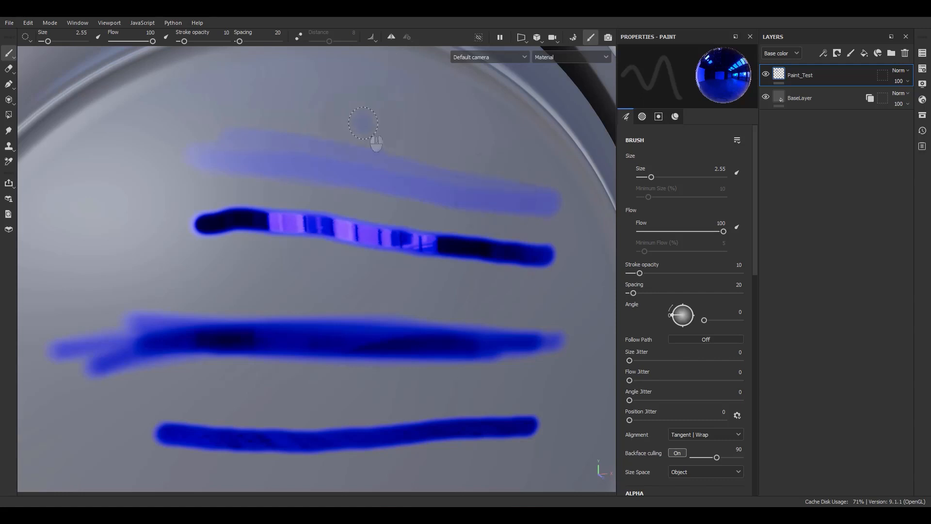
drag(639, 274, 835, 270)
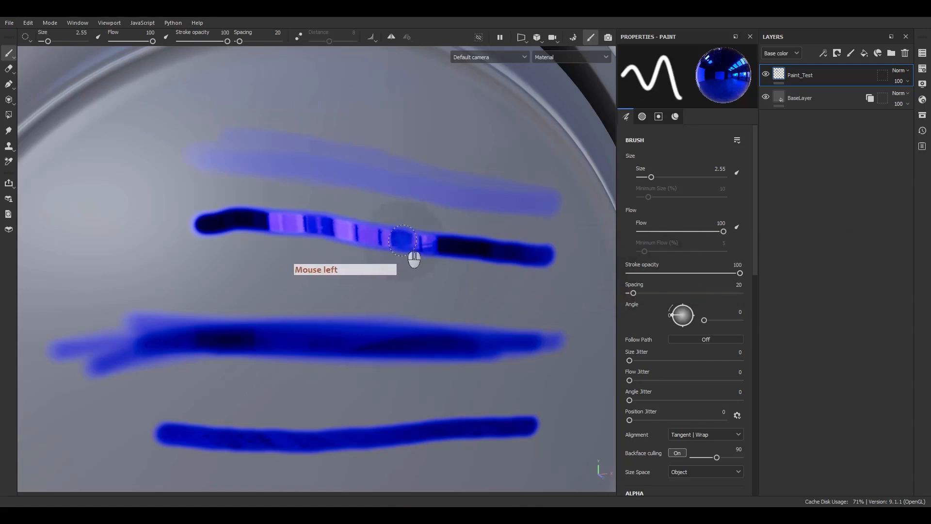
Erase all the blue strokes from the front face with the eraser and return to the paint brush
scroll(402, 241, down, 3)
key(2)
mouse_move(394, 273)
mouse_down()
mouse_move(289, 204)
mouse_move(501, 245)
mouse_move(329, 327)
mouse_move(416, 271)
mouse_move(495, 249)
mouse_move(281, 260)
mouse_up()
key(1)
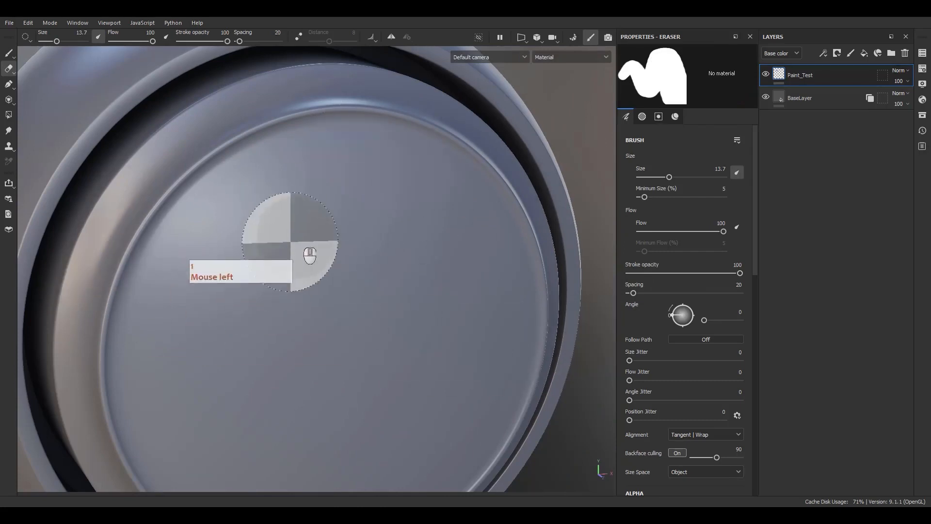
alt+middle_drag(360, 246, 365, 219)
alt+drag(365, 218, 455, 241)
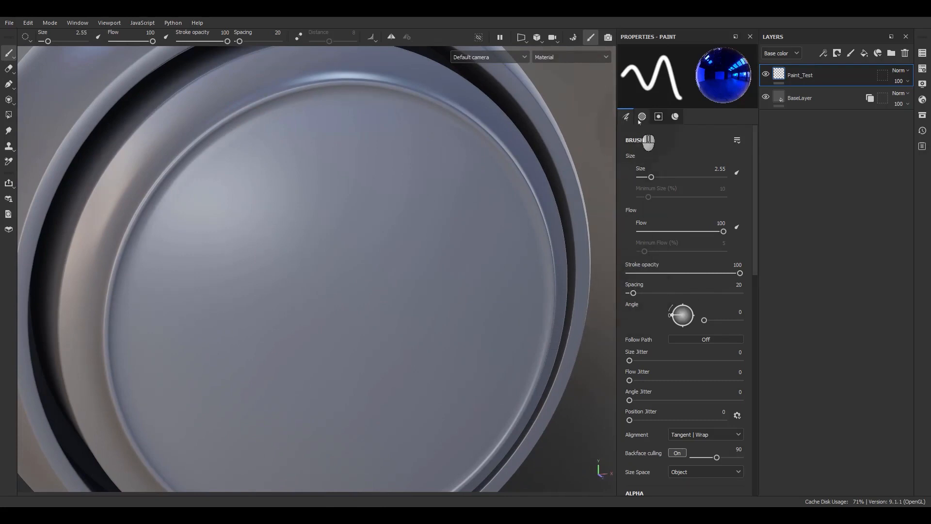
Set the brush spacing to 100 and paint a winding dotted blue line across the front face
click(641, 117)
click(626, 117)
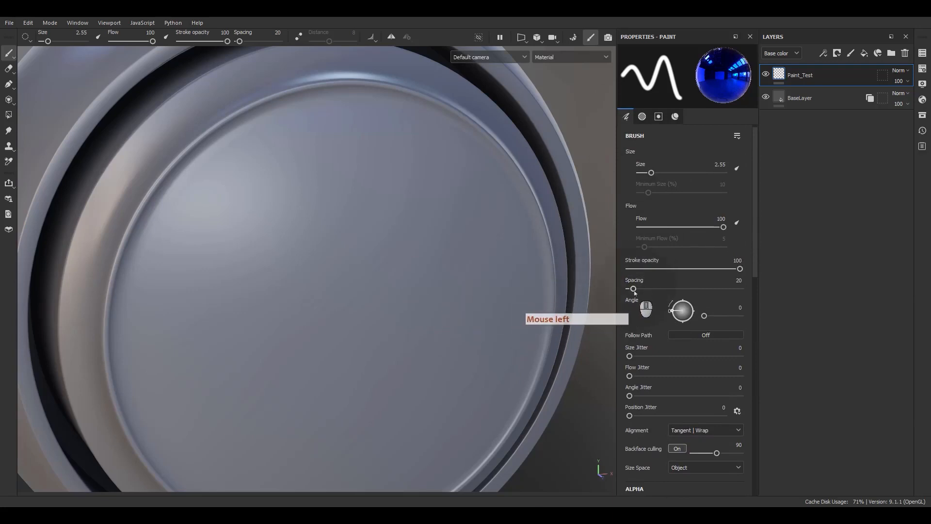
click(737, 281)
text(100)
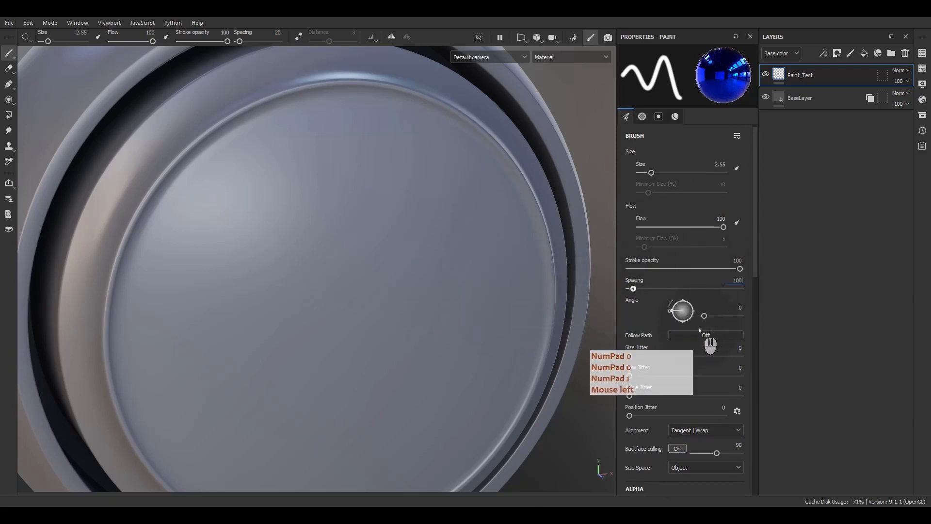
key(Return)
mouse_move(198, 193)
mouse_down()
mouse_move(450, 253)
mouse_move(434, 329)
mouse_move(401, 345)
mouse_move(166, 281)
mouse_up()
drag(154, 348, 363, 399)
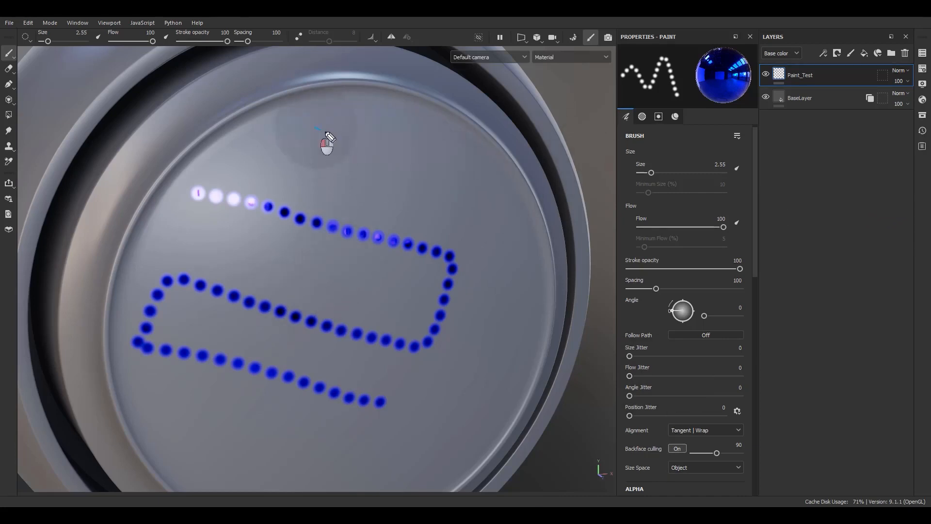
mouse_move(329, 137)
mouse_down()
mouse_move(458, 166)
mouse_move(320, 133)
mouse_move(454, 166)
mouse_move(320, 130)
mouse_move(327, 115)
mouse_move(387, 129)
mouse_up()
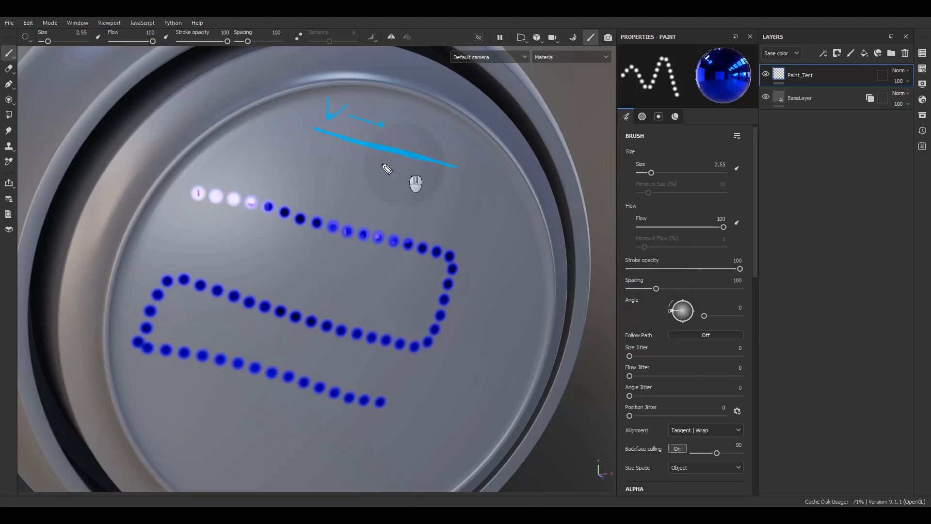
mouse_move(336, 128)
mouse_down()
mouse_move(330, 143)
mouse_move(317, 122)
mouse_move(330, 143)
mouse_up()
mouse_move(336, 139)
mouse_down()
mouse_move(354, 150)
mouse_move(339, 128)
mouse_move(362, 153)
mouse_move(381, 145)
mouse_move(398, 163)
mouse_move(387, 144)
mouse_up()
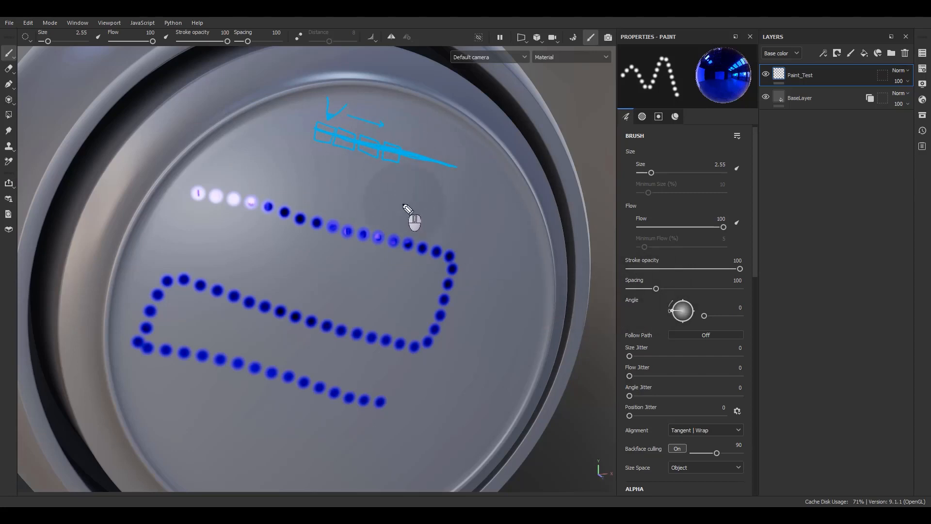
click(316, 151)
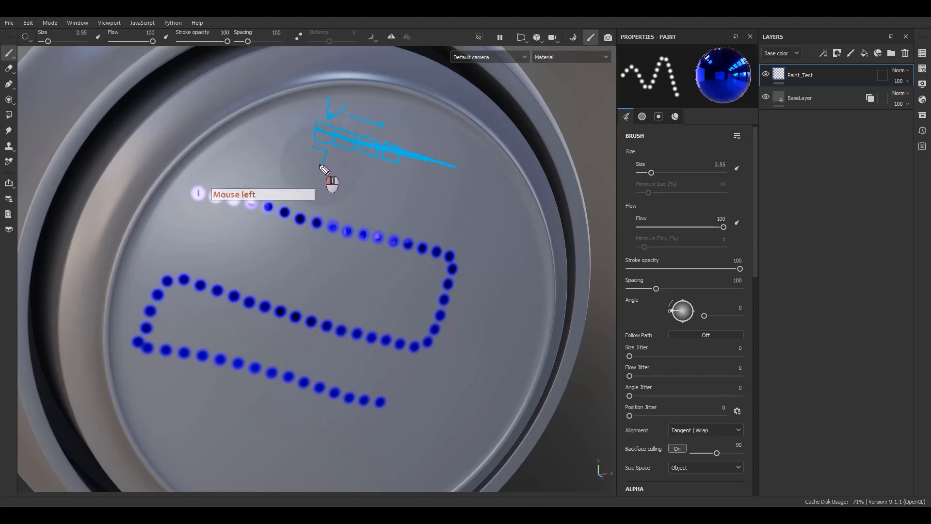
click(320, 152)
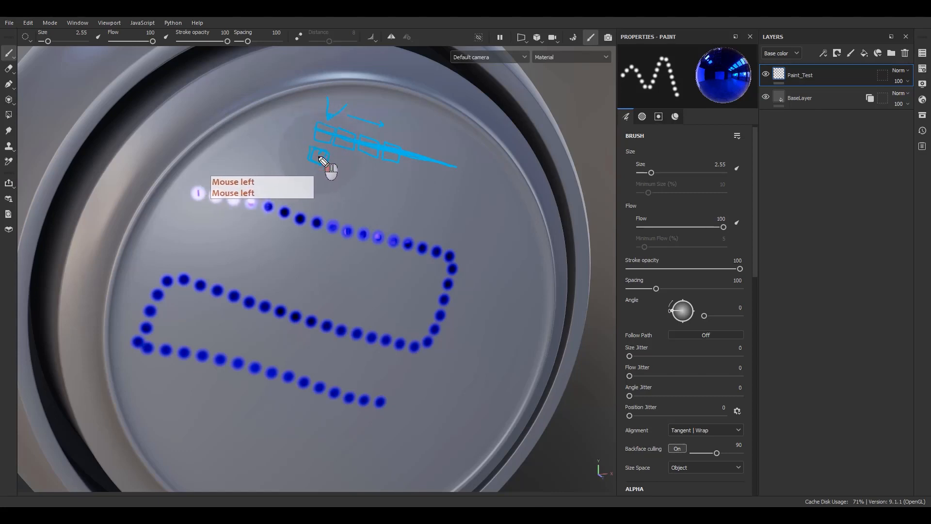
drag(323, 156, 344, 170)
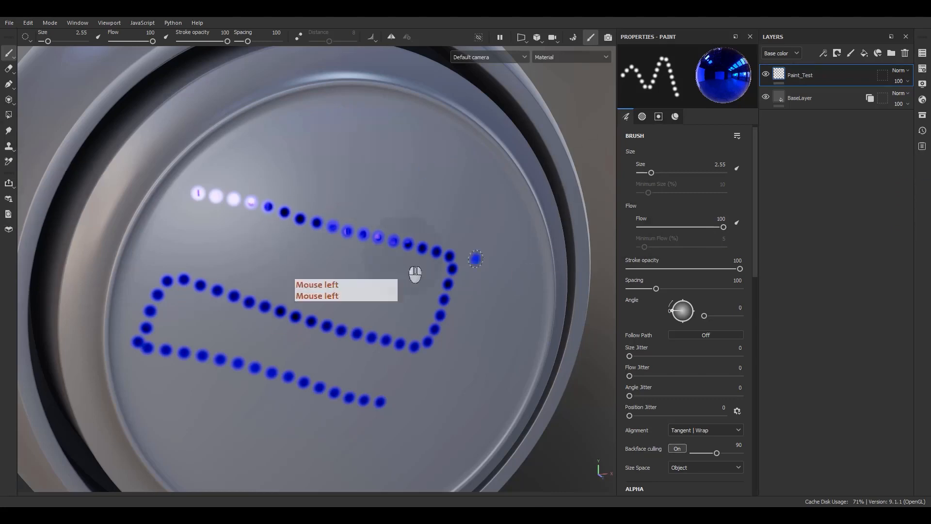
Try spacings of 151 and 15 with test strokes in the brush preview, and set the spacing back to 100
drag(656, 289, 671, 289)
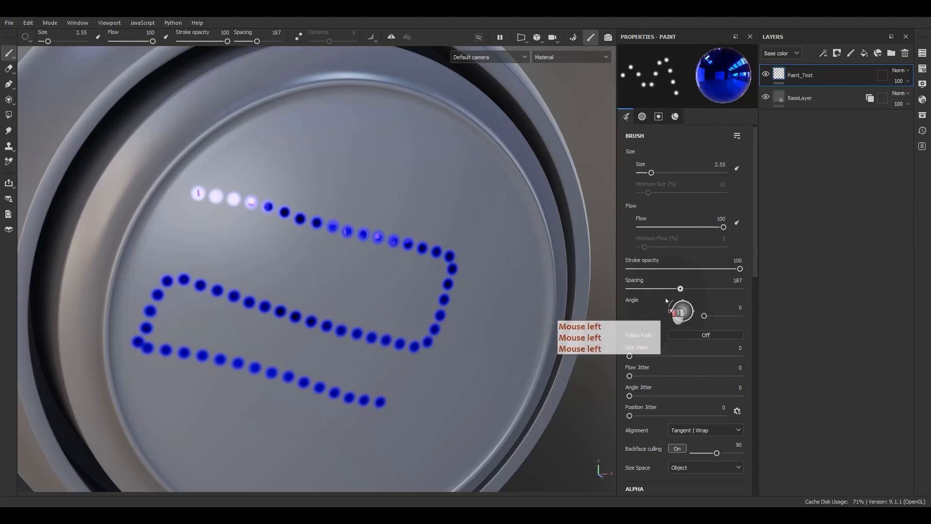
mouse_move(631, 59)
mouse_down()
mouse_move(669, 95)
mouse_move(630, 79)
mouse_move(654, 77)
mouse_up()
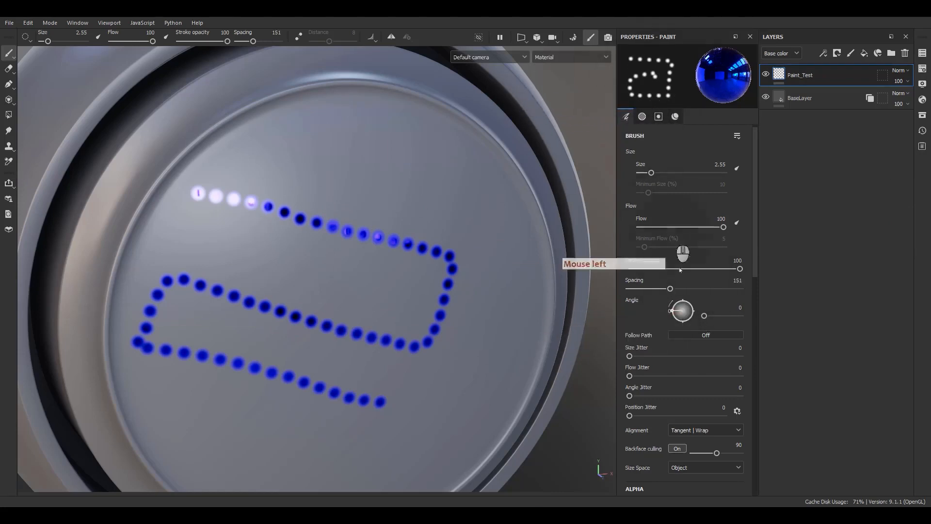
drag(659, 290, 632, 291)
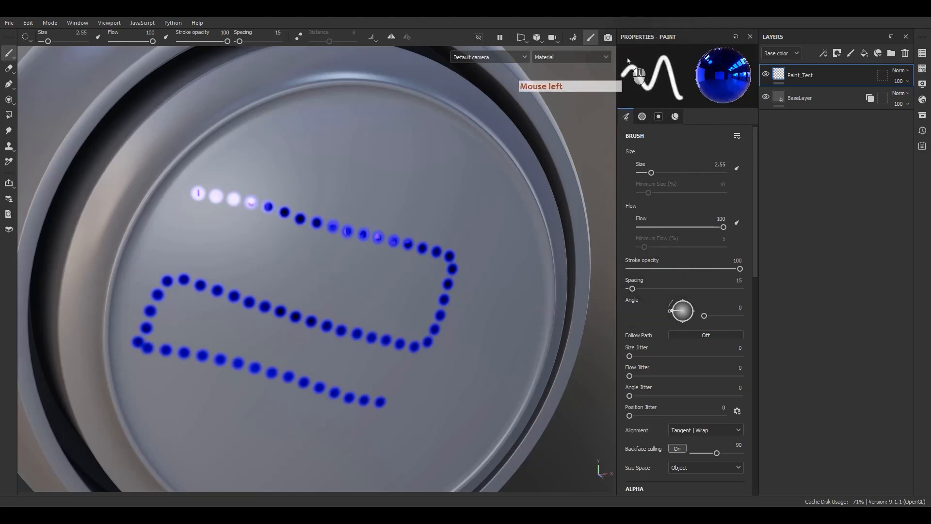
mouse_move(627, 57)
mouse_down()
mouse_move(672, 74)
mouse_move(673, 92)
mouse_move(631, 72)
mouse_move(631, 58)
mouse_up()
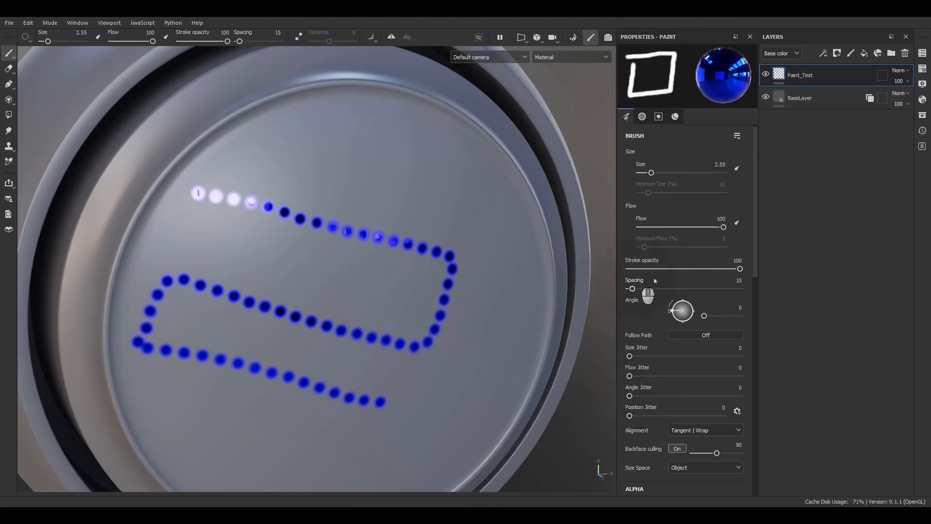
click(736, 280)
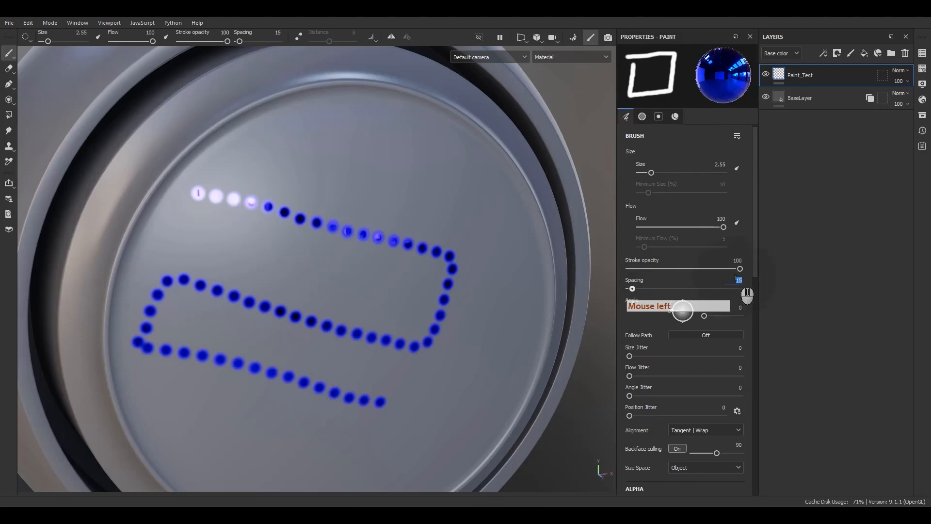
text(100)
key(Return)
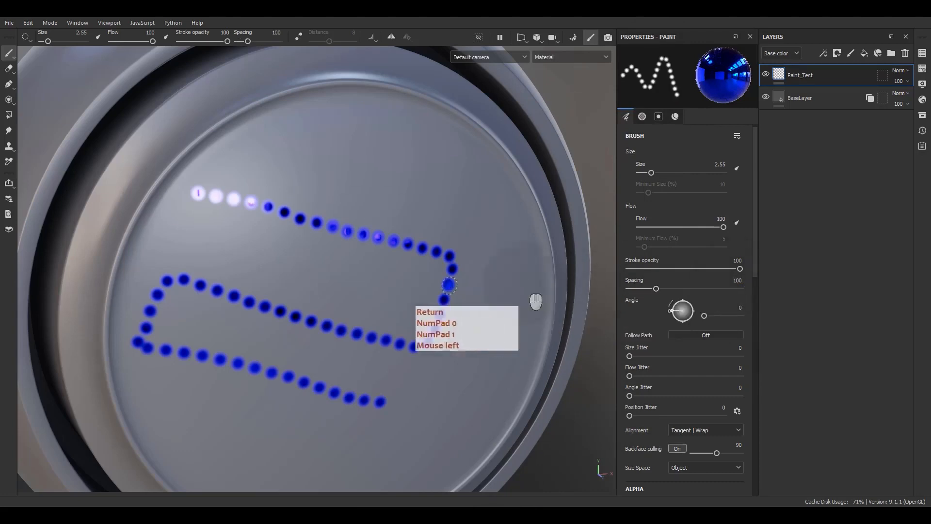
Erase the winding dotted line from the front face and switch back to the paint brush
alt+middle_drag(476, 354, 393, 305)
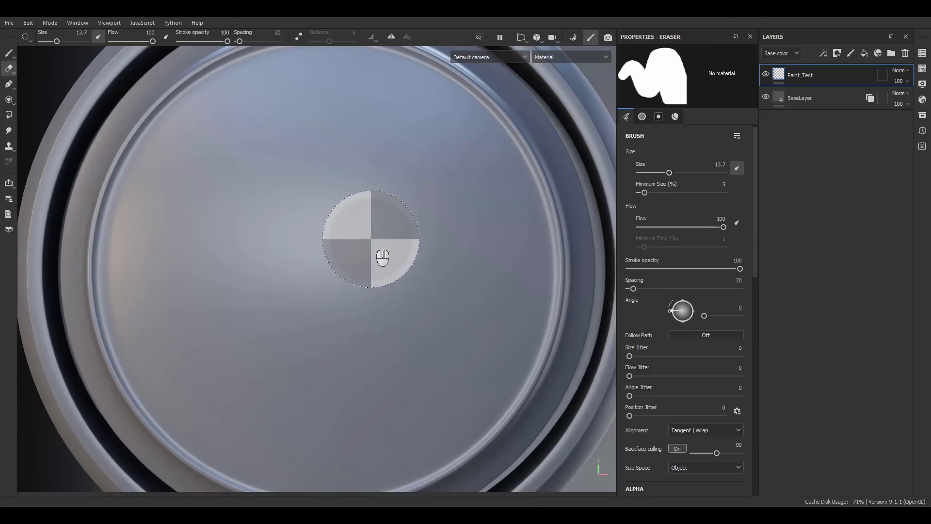
mouse_move(364, 250)
alt+middle_down()
mouse_move(364, 218)
mouse_move(346, 223)
alt+middle_up()
key(1)
alt+drag(347, 223, 298, 201)
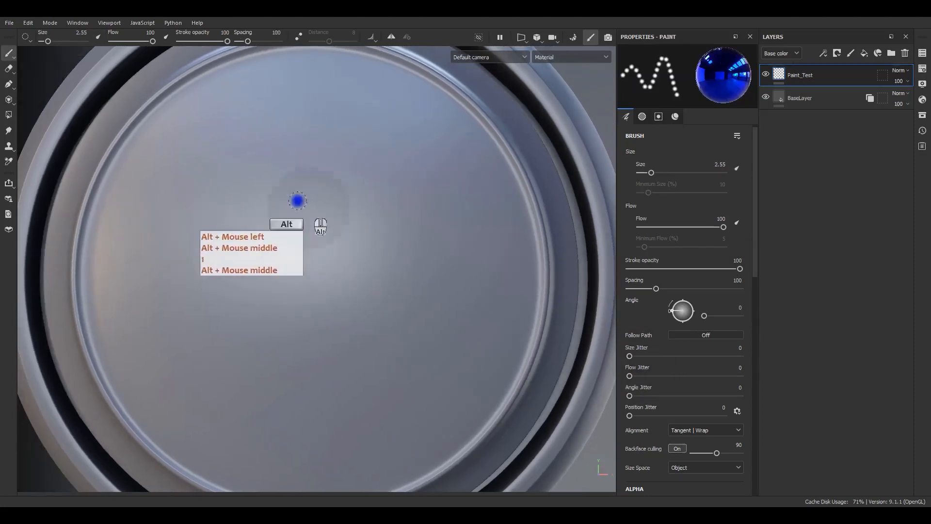
Paint an evenly dotted blue line across the upper face and a second one below it with the size jitter set to 100
mouse_move(213, 99)
mouse_down()
mouse_move(318, 129)
mouse_move(492, 212)
mouse_up()
click(135, 438)
mouse_move(357, 364)
alt+mouse_down()
mouse_move(405, 390)
mouse_move(374, 415)
mouse_move(315, 397)
mouse_move(385, 365)
mouse_move(386, 341)
mouse_move(316, 362)
mouse_move(390, 382)
alt+mouse_up()
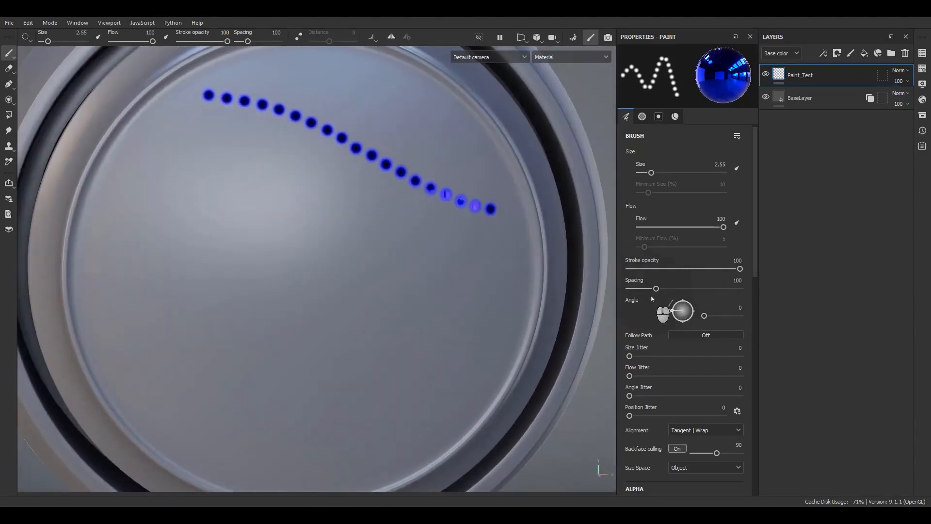
drag(629, 357, 749, 366)
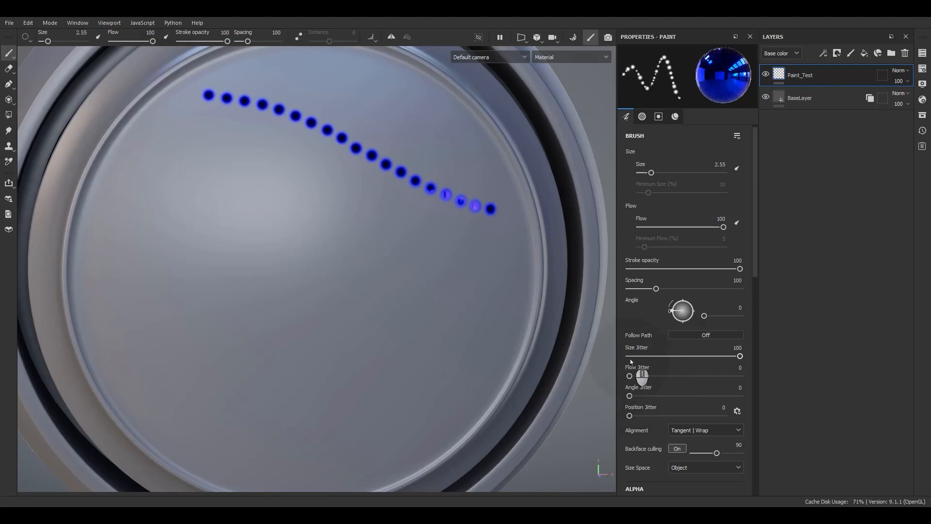
drag(165, 147, 478, 282)
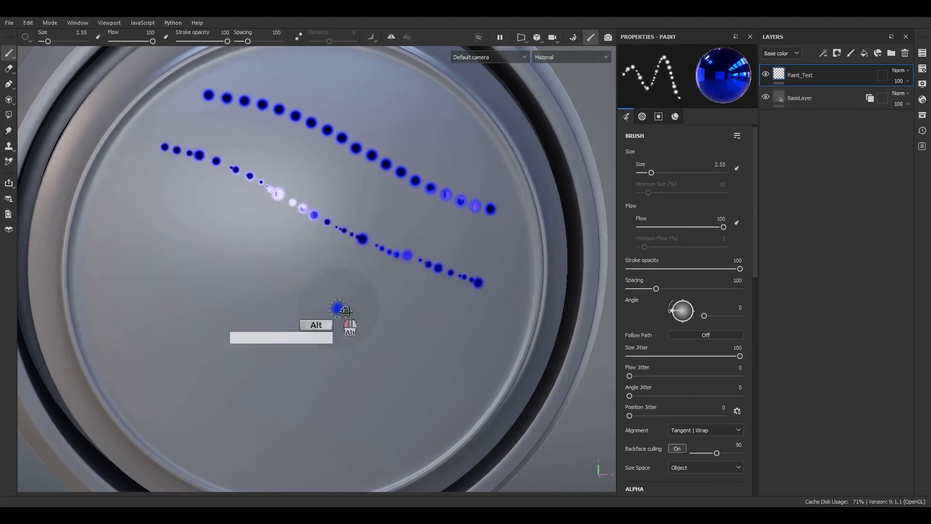
Examine the individual dots of the size-jittered line up close along its whole length
mouse_move(344, 309)
alt+mouse_down()
mouse_move(374, 337)
mouse_move(291, 316)
mouse_move(258, 291)
mouse_move(301, 267)
mouse_move(304, 286)
alt+mouse_up()
alt+right_drag(304, 286, 768, 483)
alt+drag(383, 245, 439, 252)
alt+middle_drag(577, 370, 742, 473)
alt+middle_drag(146, 248, 329, 352)
mouse_move(315, 320)
alt+mouse_down()
mouse_move(278, 272)
mouse_move(282, 226)
alt+mouse_up()
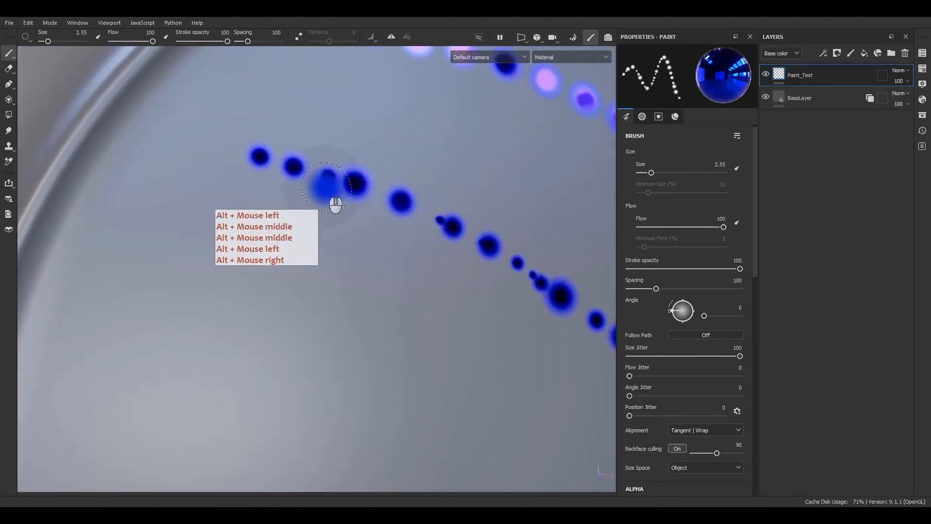
mouse_move(484, 316)
alt+middle_down()
mouse_move(235, 164)
mouse_move(194, 159)
alt+middle_up()
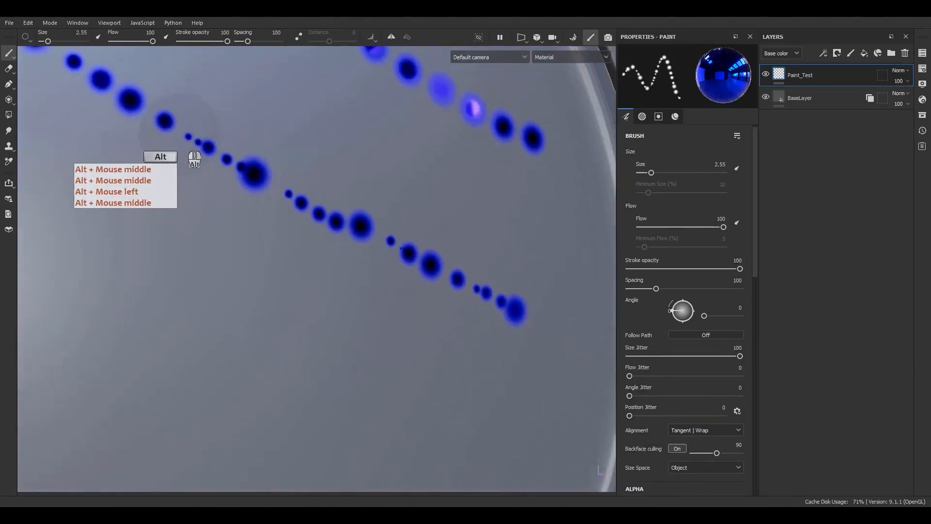
alt+drag(297, 183, 229, 232)
mouse_move(228, 233)
alt+right_down()
mouse_move(234, 7)
mouse_move(214, 7)
alt+right_up()
alt+middle_drag(359, 340, 536, 305)
alt+right_drag(536, 306, 427, 230)
alt+middle_drag(427, 231, 394, 266)
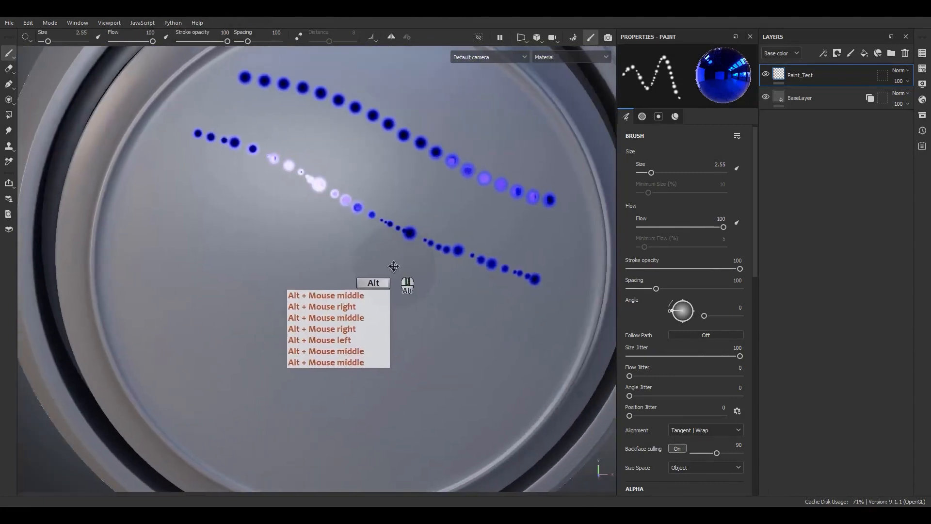
alt+drag(393, 267, 412, 270)
Set the size jitter to 0 and the position jitter to 100, and paint a scattered dotted stroke below the two lines
drag(740, 356, 581, 357)
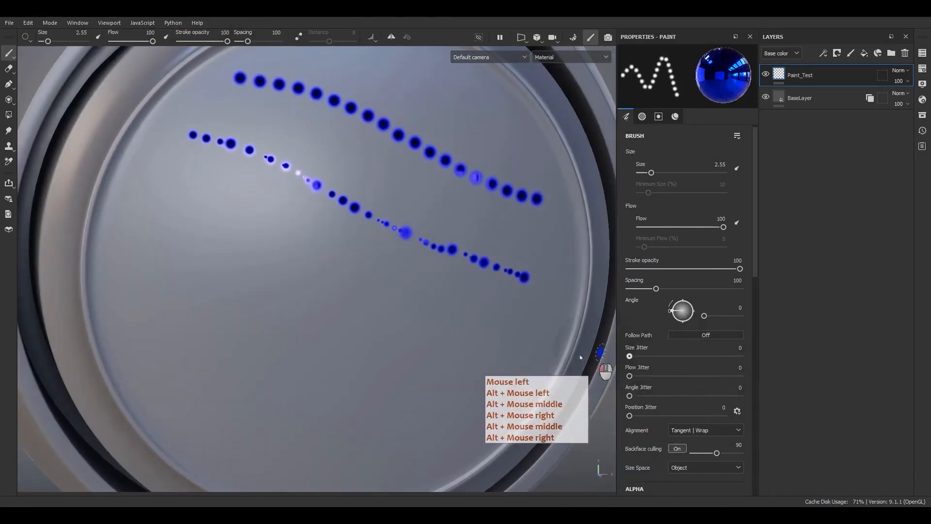
drag(629, 416, 728, 416)
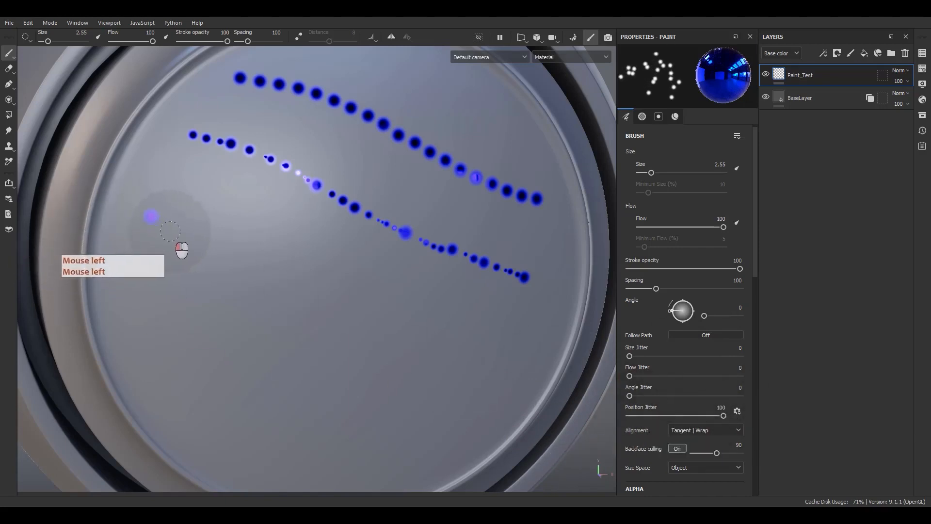
mouse_move(170, 231)
mouse_down()
mouse_move(357, 314)
mouse_move(560, 371)
mouse_up()
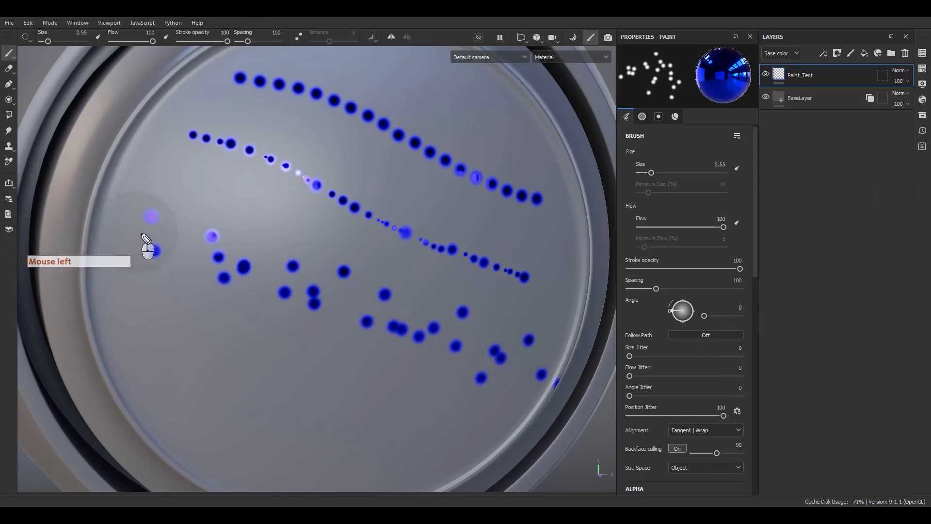
drag(133, 227, 509, 355)
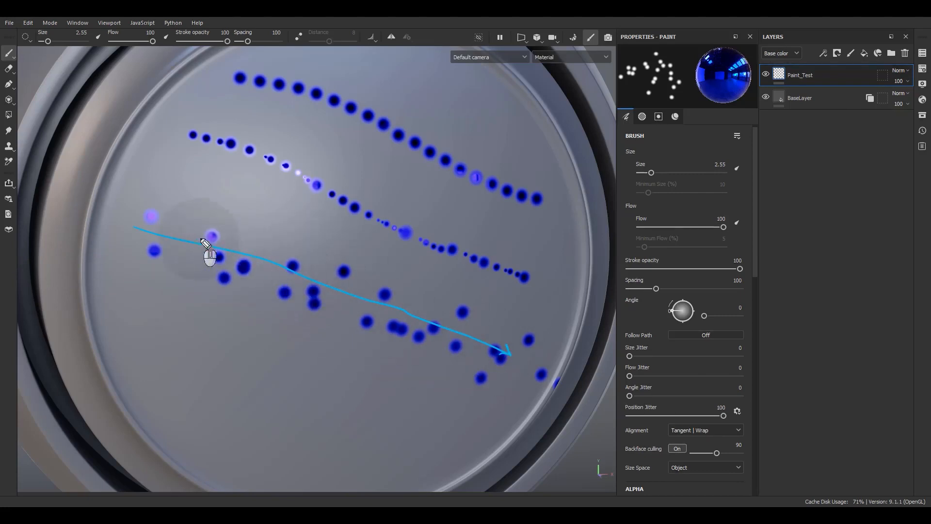
mouse_move(158, 234)
mouse_down()
mouse_move(169, 211)
mouse_move(160, 268)
mouse_up()
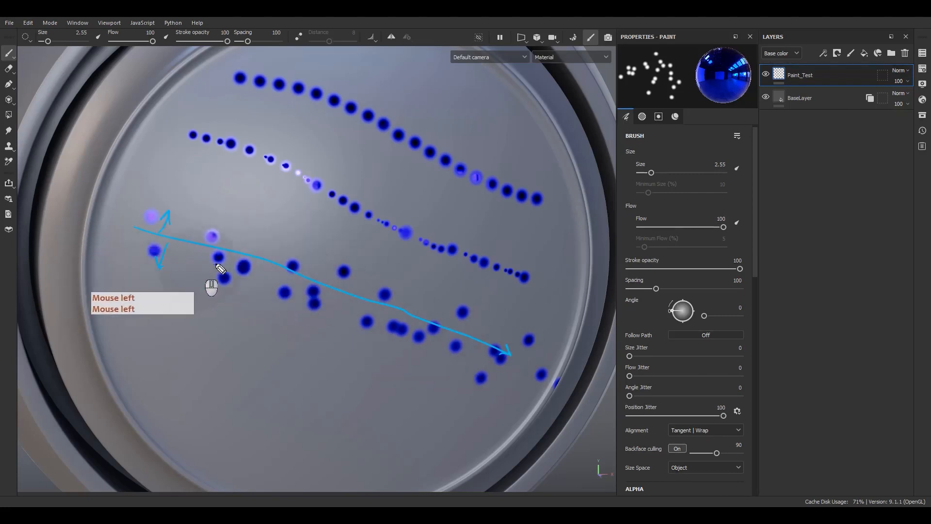
mouse_move(199, 246)
mouse_down()
mouse_move(207, 218)
mouse_move(201, 275)
mouse_move(262, 247)
mouse_move(261, 289)
mouse_move(312, 247)
mouse_move(310, 301)
mouse_up()
drag(309, 301, 318, 296)
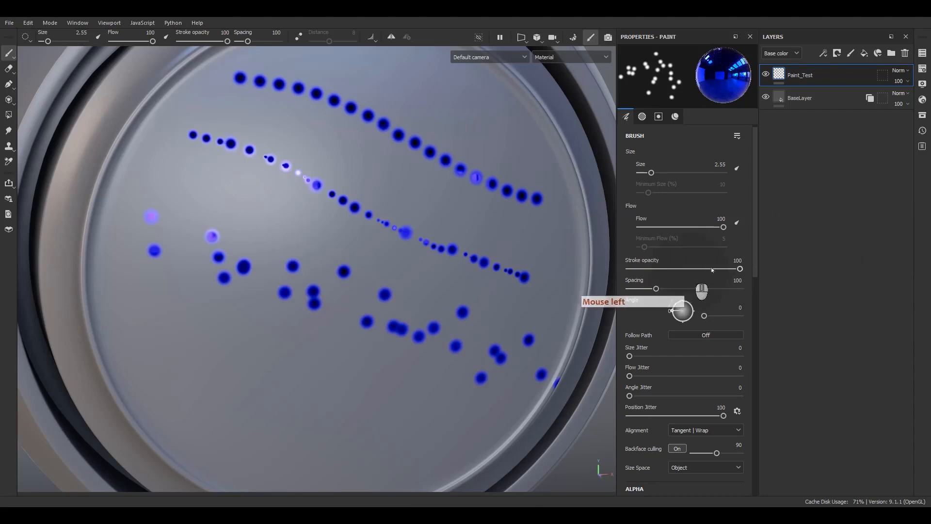
Set the position jitter back to 0 and browse the alpha shapes available for the brush
drag(724, 416, 630, 415)
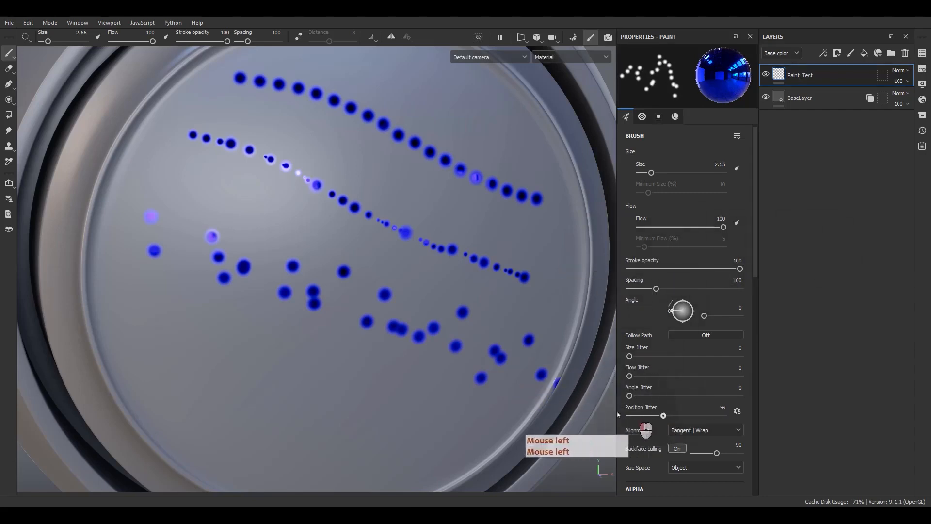
scroll(679, 407, down, 1)
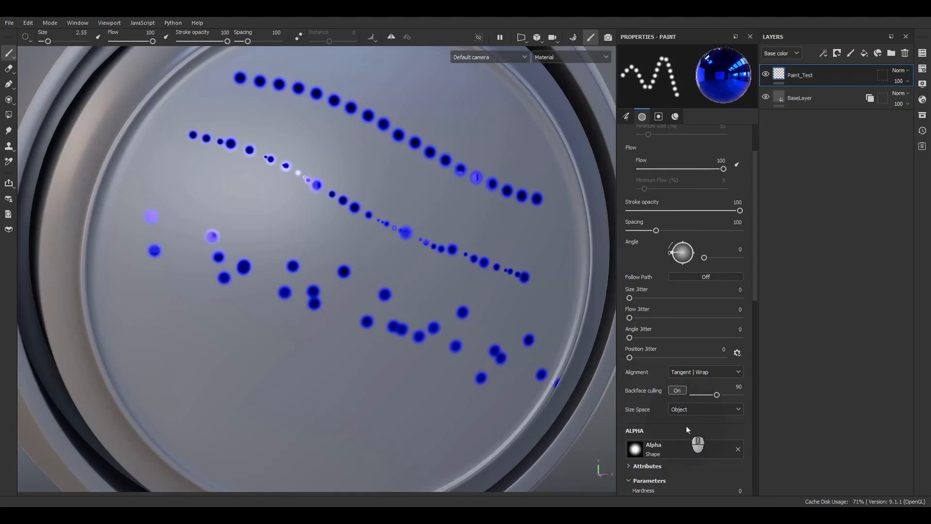
scroll(736, 399, down, 10)
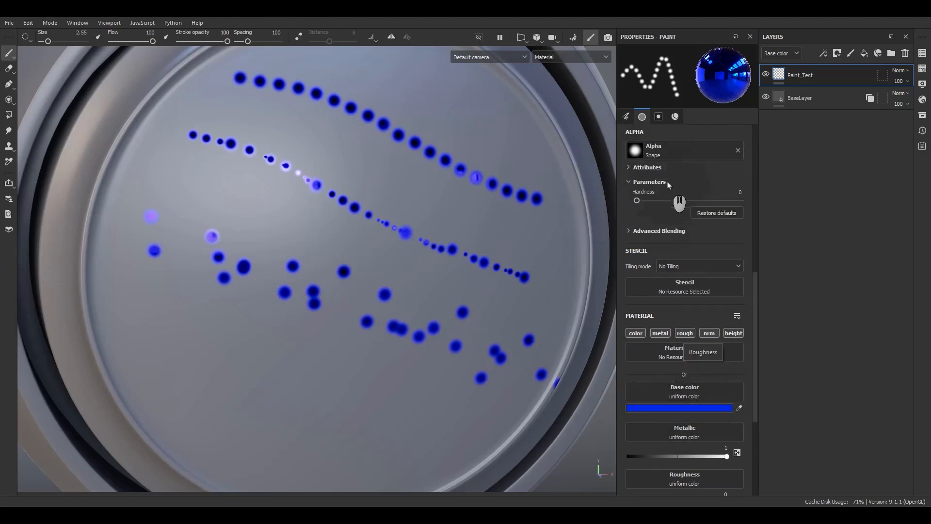
click(668, 155)
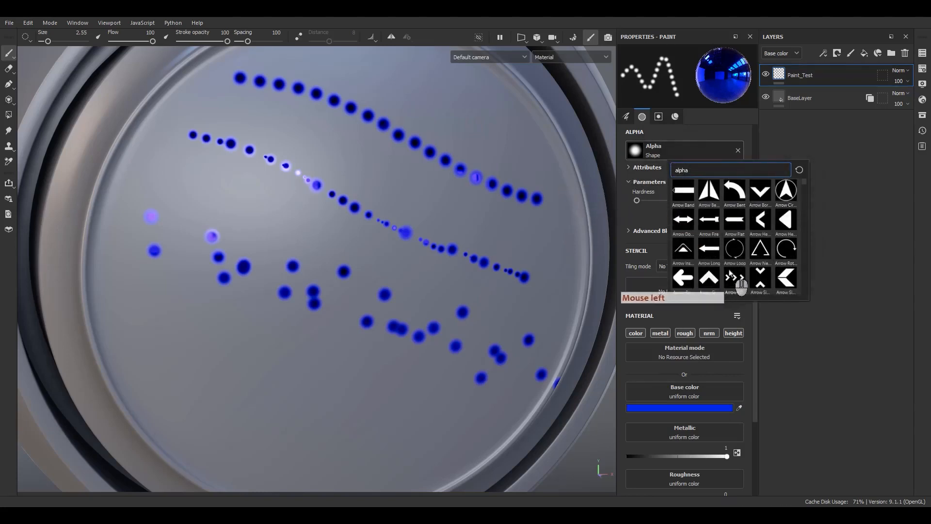
scroll(727, 273, down, 5)
scroll(728, 274, up, 4)
click(661, 155)
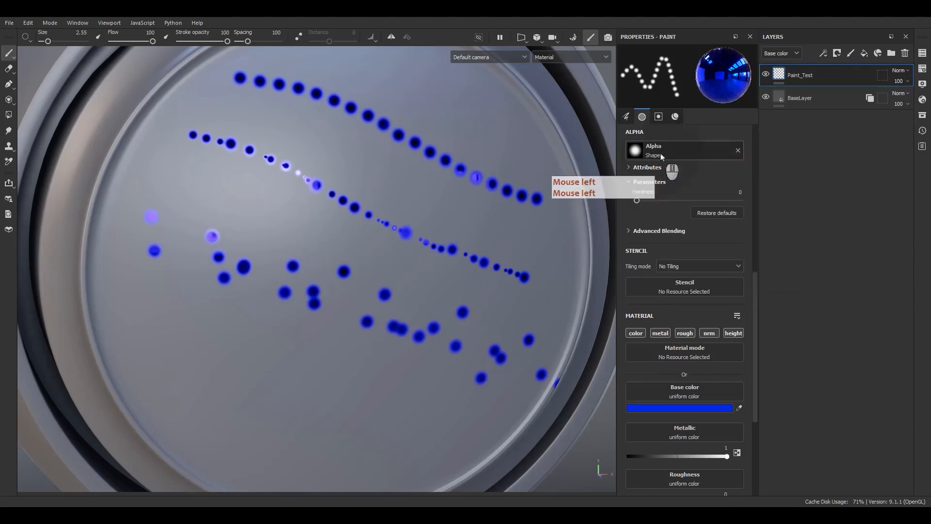
Choose the Arrow Simple Stripes shape as the brush alpha
click(662, 154)
click(697, 169)
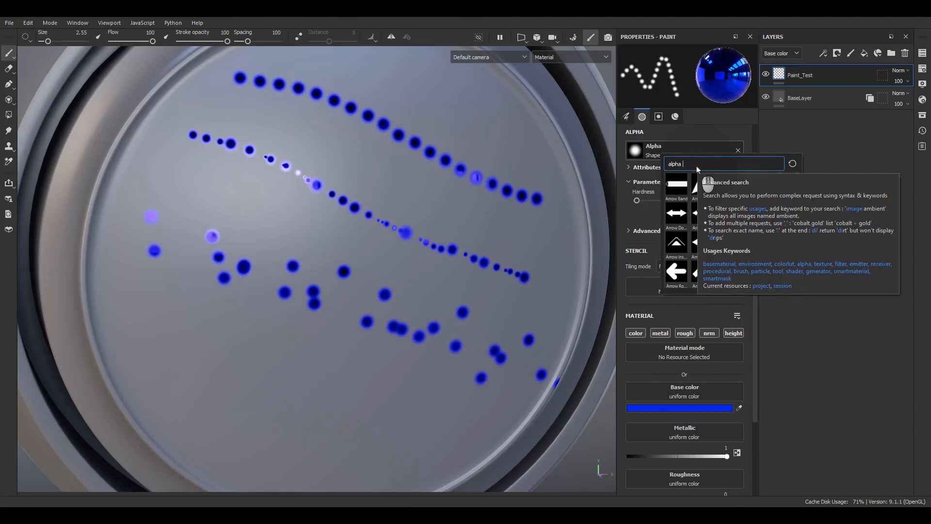
scroll(684, 240, down, 3)
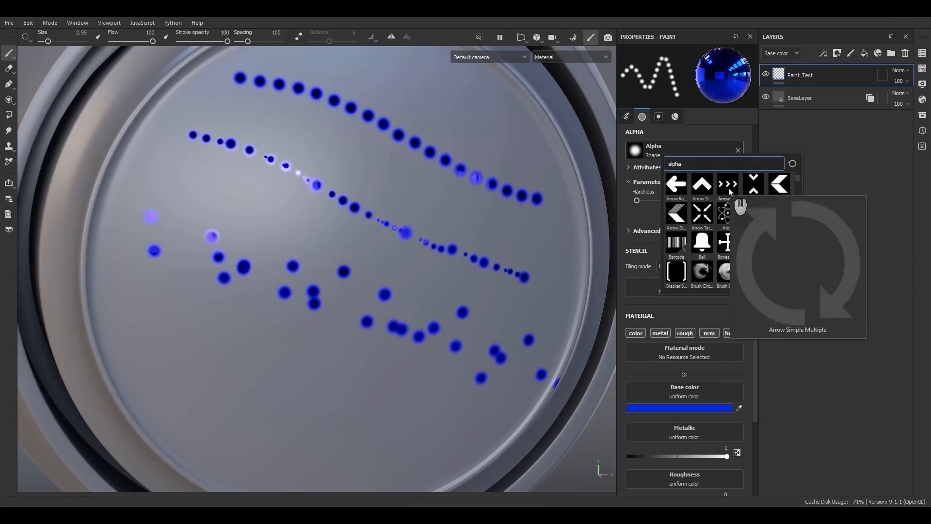
mouse_move(699, 195)
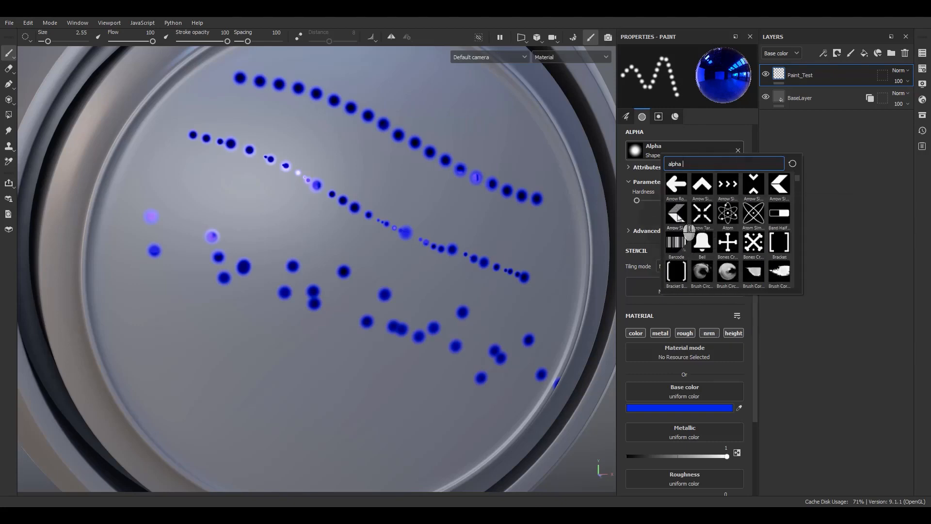
click(679, 216)
click(515, 270)
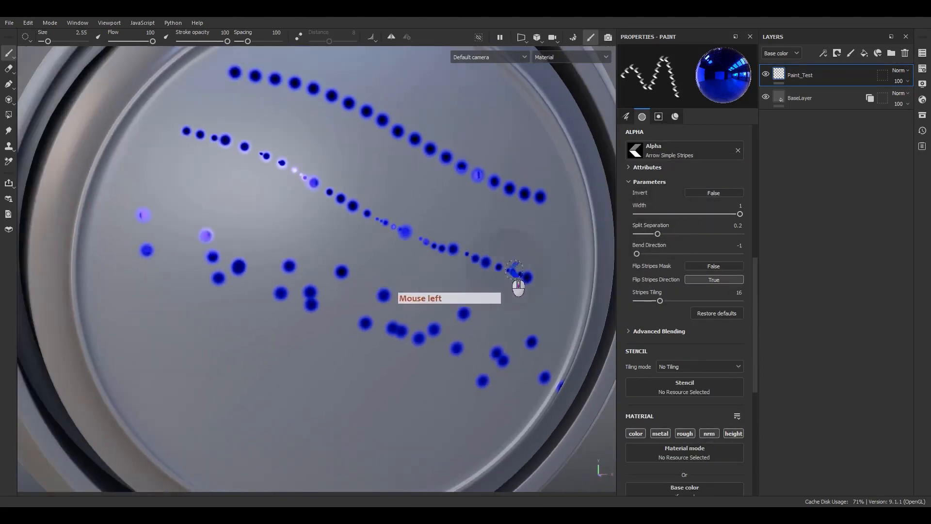
Set the arrow alpha's width to 0.8 and its split separation to 0.19
scroll(660, 296, up, 1)
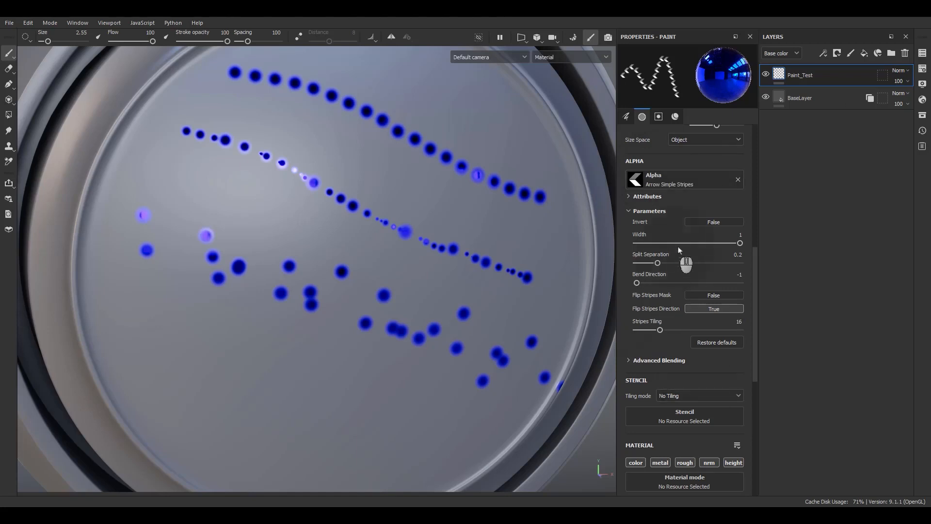
drag(678, 244, 720, 246)
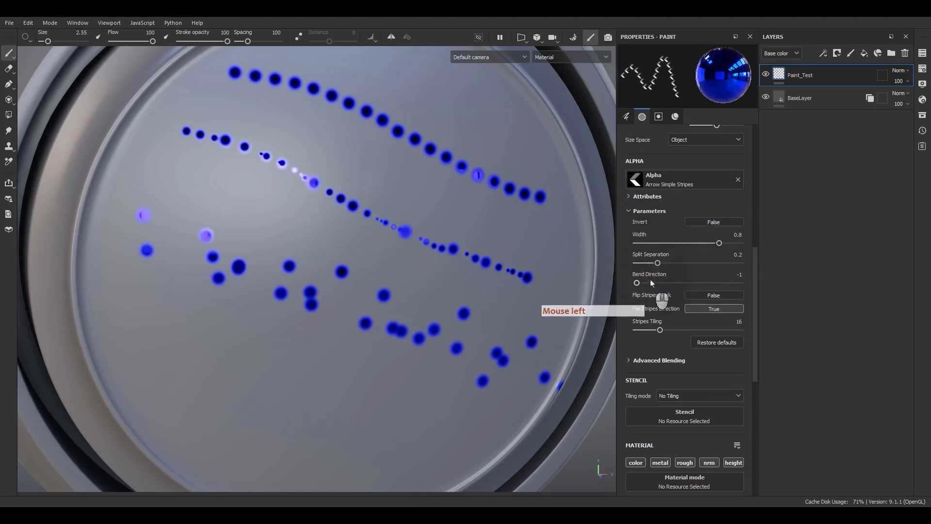
drag(658, 264, 576, 280)
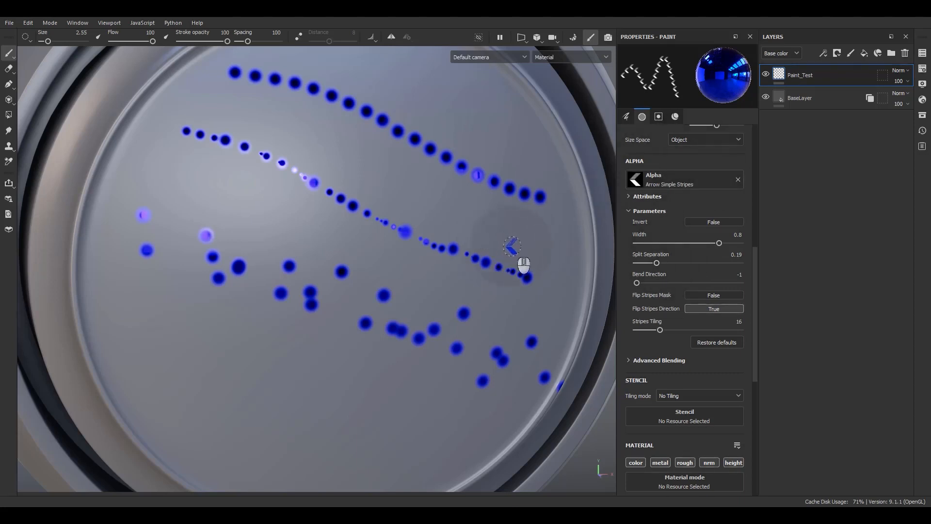
Set the brush angle to 74 and paint a U-shaped arrow stroke across the lower part of the face
scroll(644, 414, down, 3)
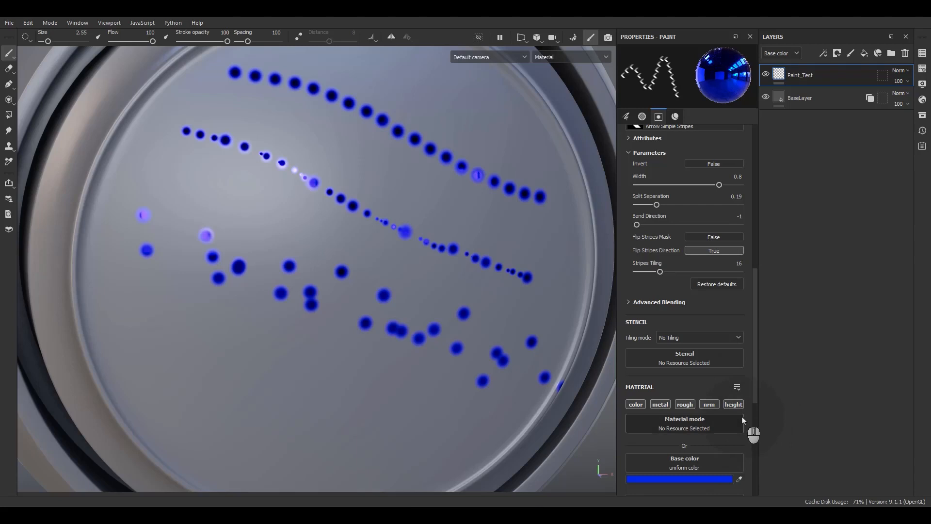
scroll(678, 330, up, 6)
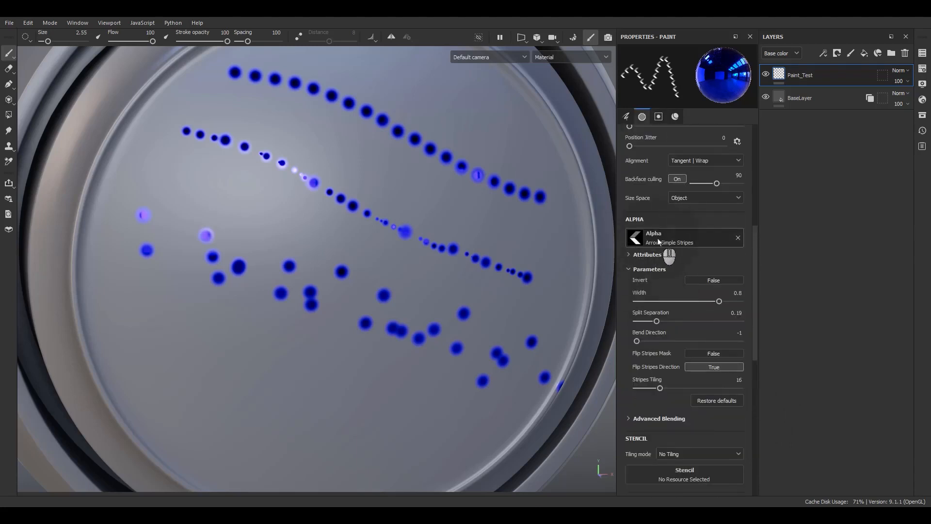
scroll(658, 241, up, 10)
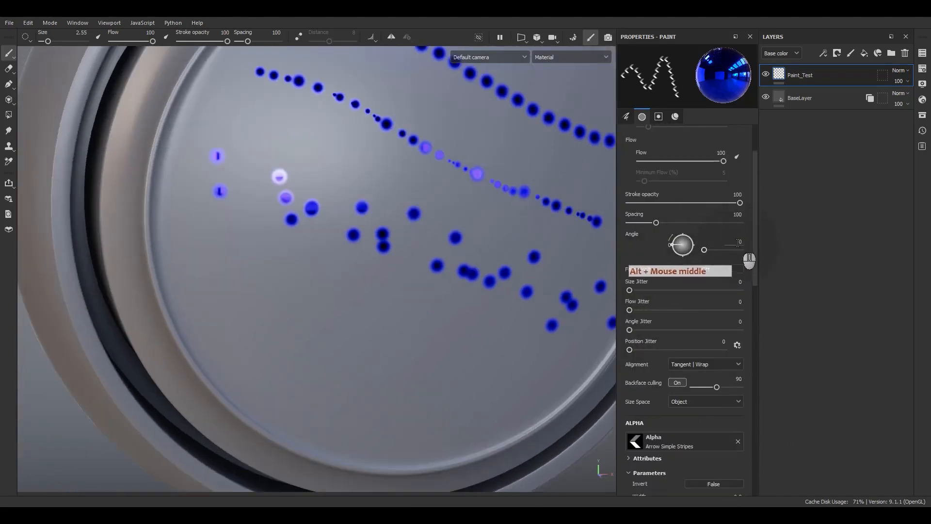
click(681, 241)
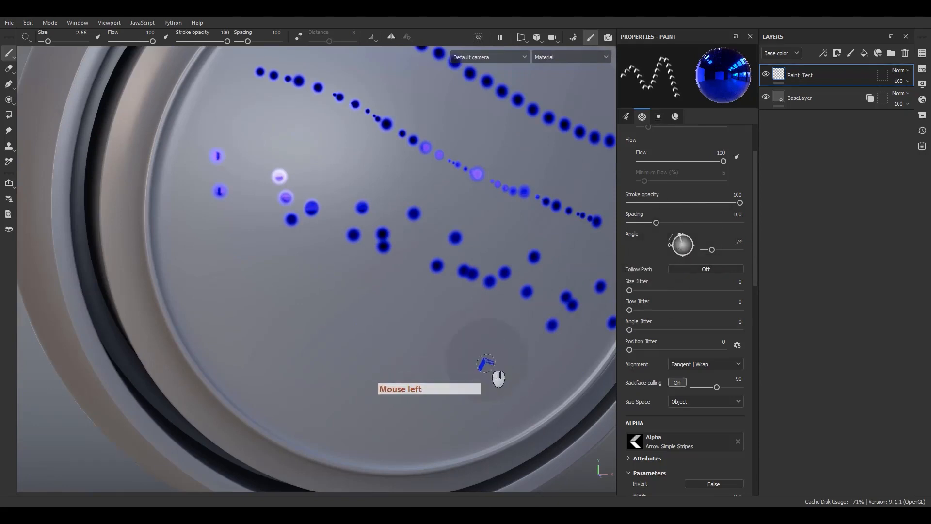
mouse_move(478, 405)
mouse_down()
mouse_move(285, 289)
mouse_move(221, 330)
mouse_move(320, 402)
mouse_move(395, 417)
mouse_up()
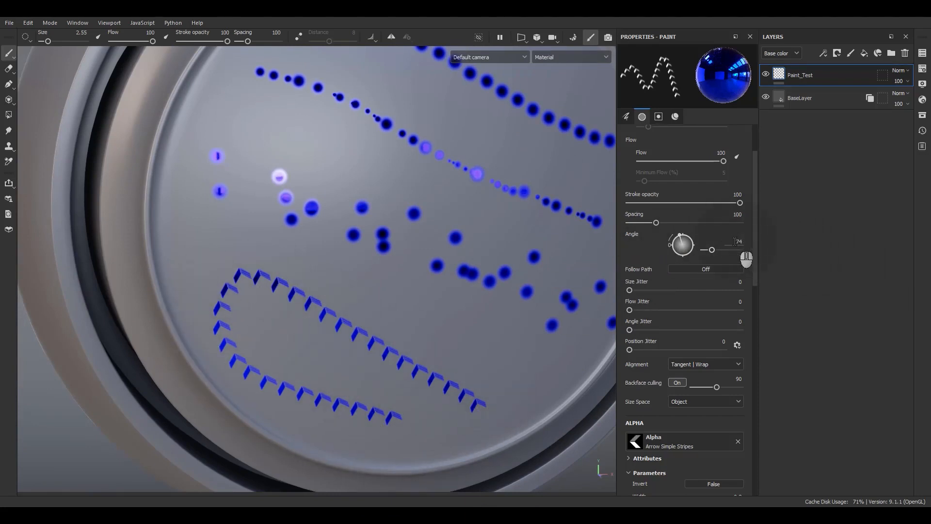
Reset the brush angle to 0 and paint a second arrow stroke curving around the outside of the U-shaped one
drag(734, 242, 755, 244)
text(0)
key(Return)
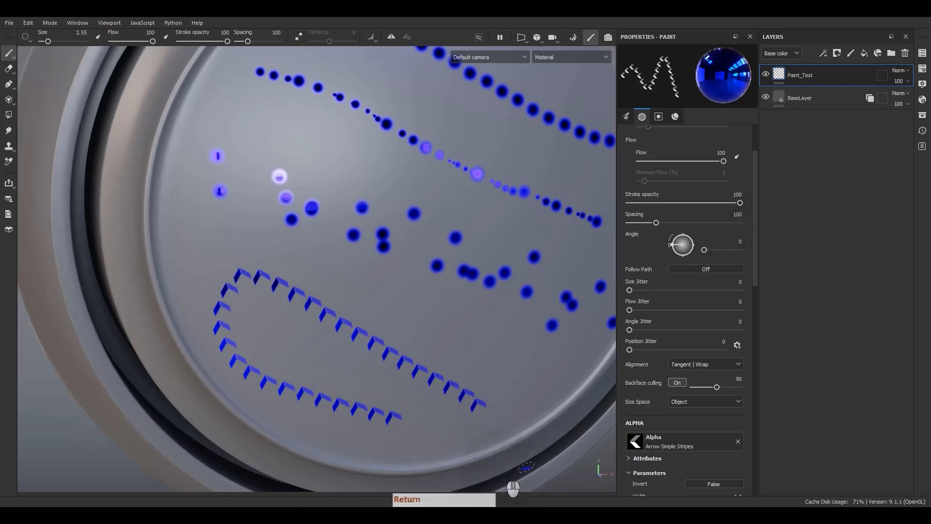
mouse_move(513, 370)
mouse_down()
mouse_move(263, 247)
mouse_move(189, 243)
mouse_move(165, 287)
mouse_move(184, 325)
mouse_up()
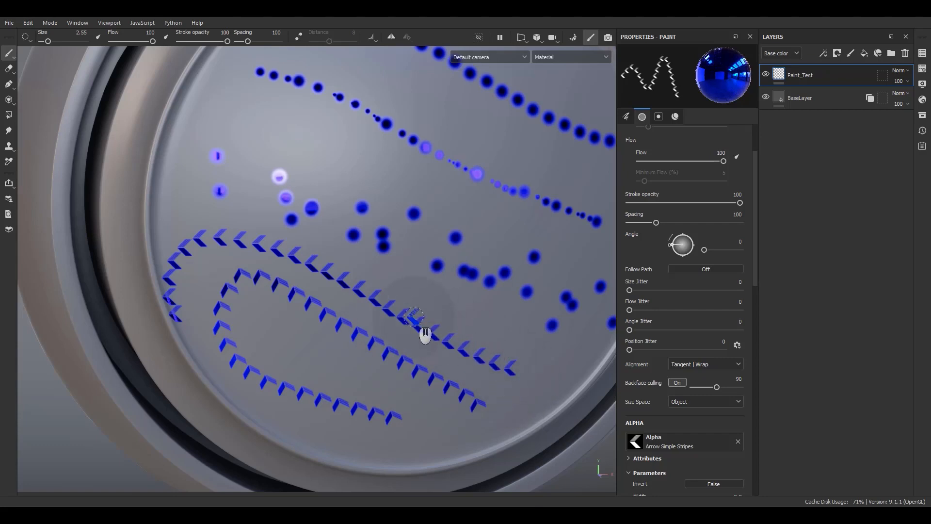
Turn on Follow Path and paint an S-shaped arrow stroke through the scattered dots and up across the size-jittered line
click(698, 270)
mouse_move(543, 359)
mouse_down()
mouse_move(499, 328)
mouse_move(397, 290)
mouse_move(376, 259)
mouse_move(395, 200)
mouse_move(440, 190)
mouse_move(531, 230)
mouse_up()
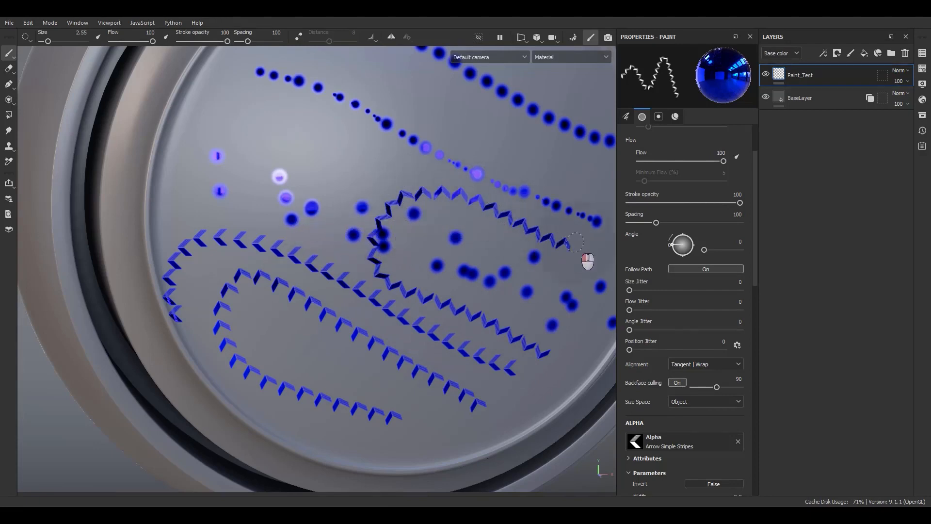
drag(599, 186, 435, 106)
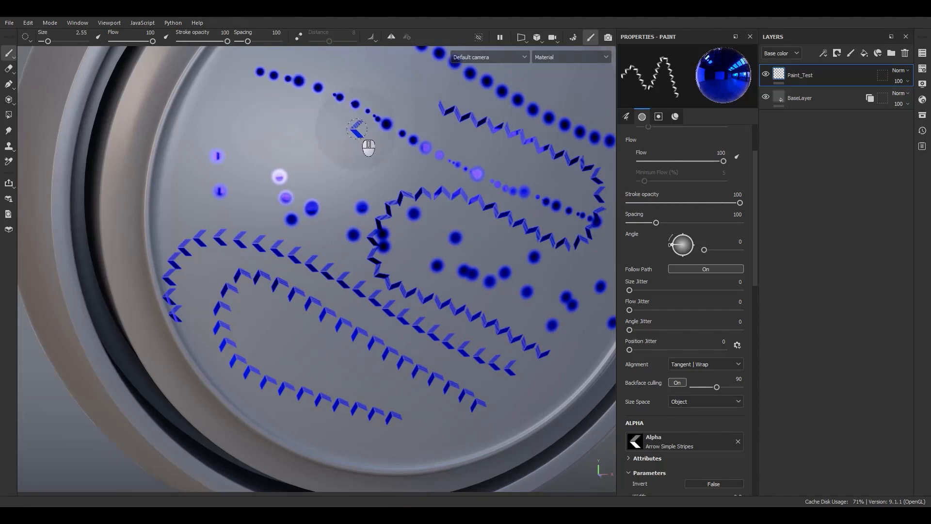
Set the brush angle to 90 and paint a long winding arrow stroke from the upper face down to its lower edge
click(727, 245)
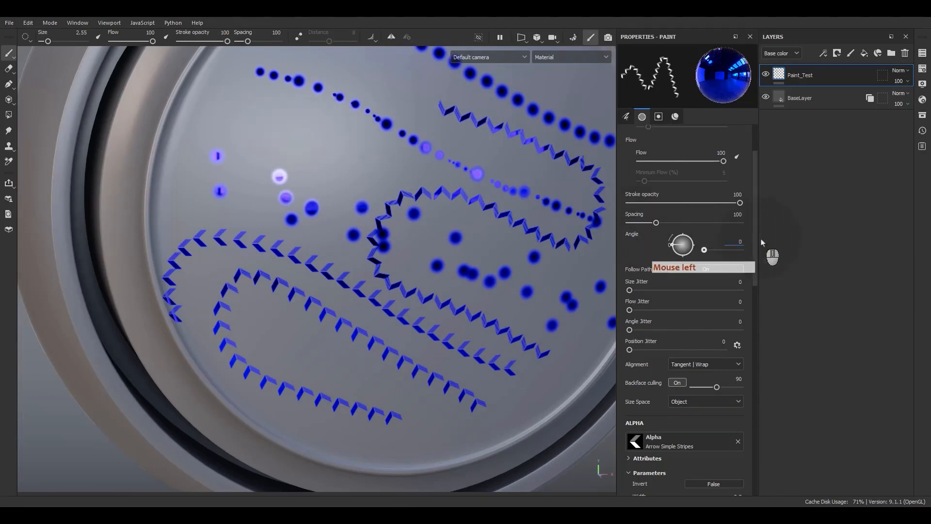
key(ctrl+a)
text(90)
key(Return)
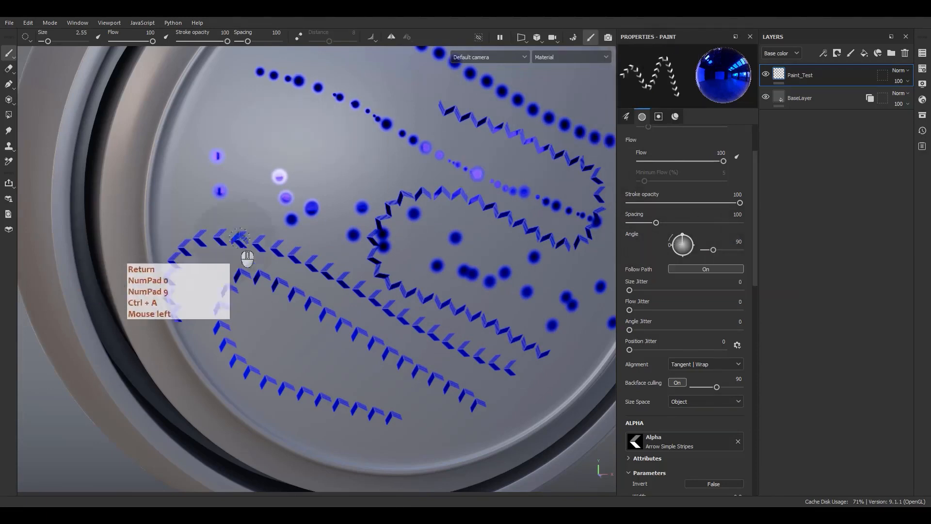
mouse_move(370, 173)
mouse_down()
mouse_move(358, 177)
mouse_move(267, 122)
mouse_move(329, 70)
mouse_move(393, 99)
mouse_move(431, 155)
mouse_move(413, 232)
mouse_move(456, 303)
mouse_move(547, 330)
mouse_move(562, 410)
mouse_move(440, 458)
mouse_move(304, 426)
mouse_up()
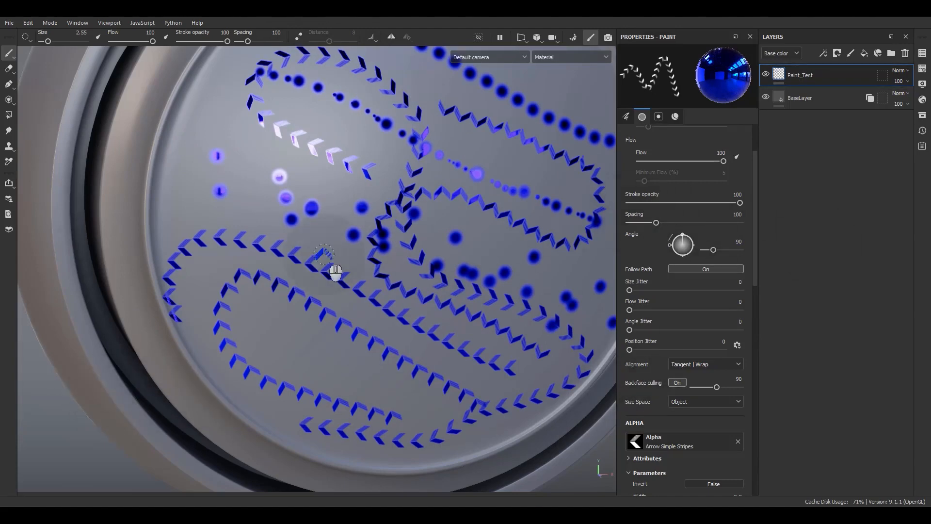
Set the brush alignment to Camera
scroll(324, 254, down, 4)
alt+drag(323, 255, 478, 296)
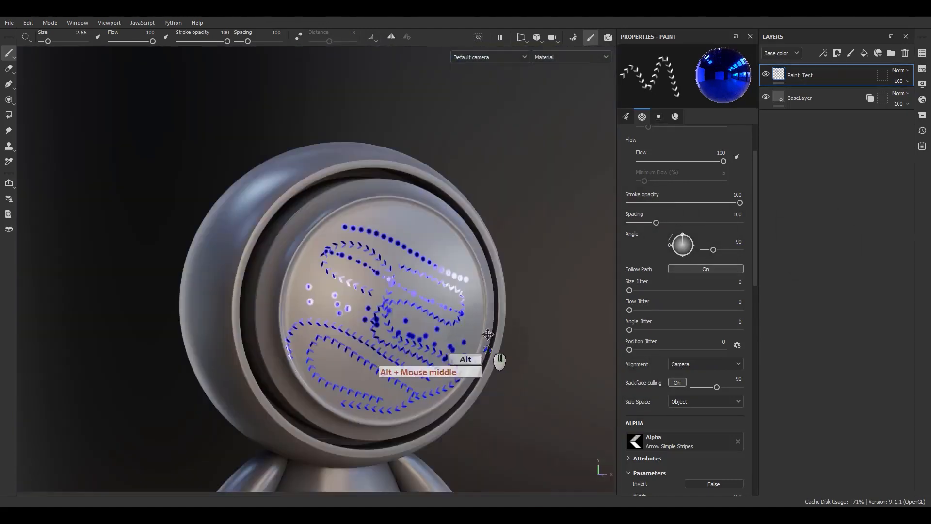
alt+middle_drag(482, 342, 447, 222)
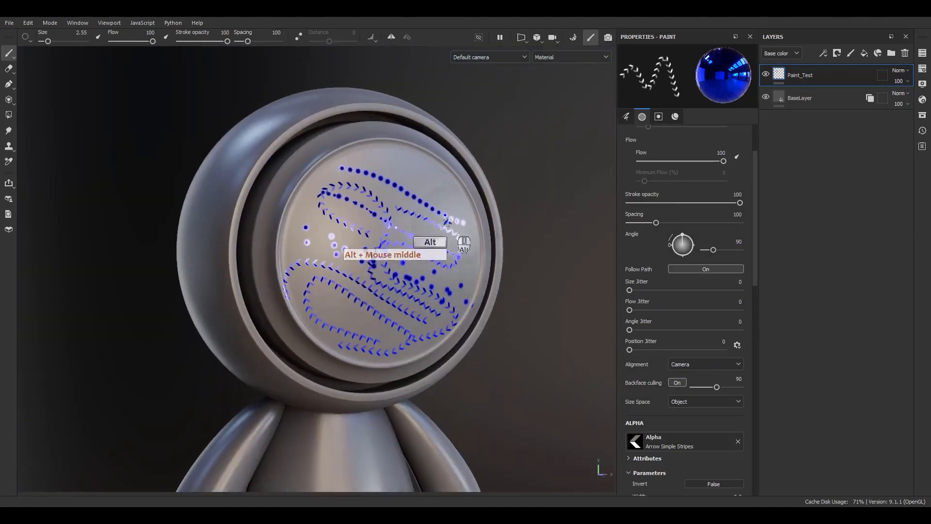
alt+right_drag(447, 223, 414, 324)
alt+middle_drag(415, 324, 438, 320)
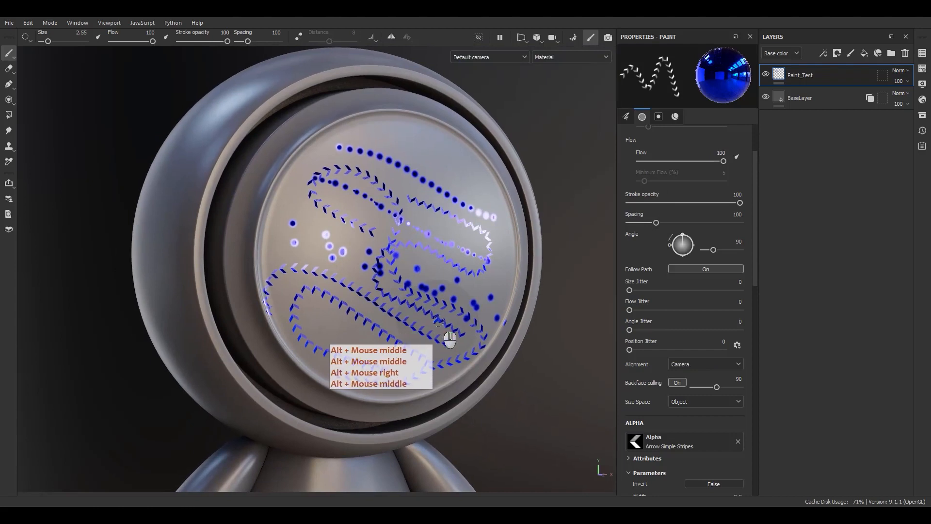